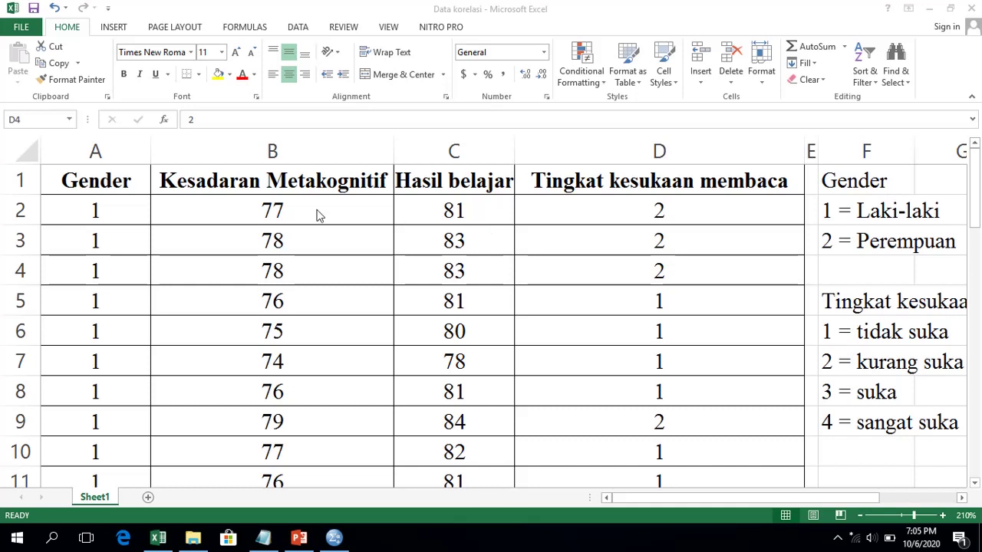
Examine the Gender, Kesadaran Metakognitif, Hasil belajar and Tingkat kesukaan membaca columns and the legend of reading-preference codes
left_click(107, 180)
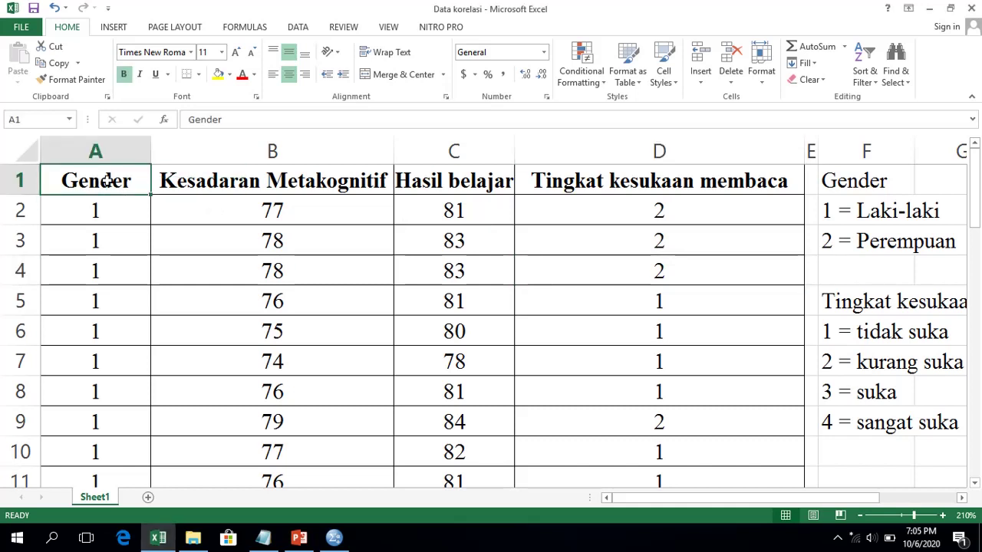
left_click(294, 189)
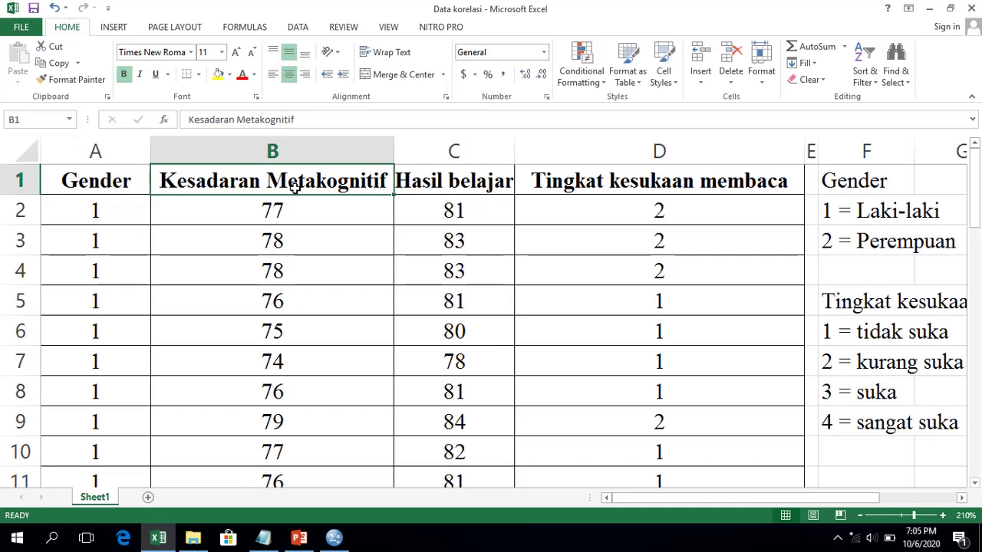
left_click(442, 184)
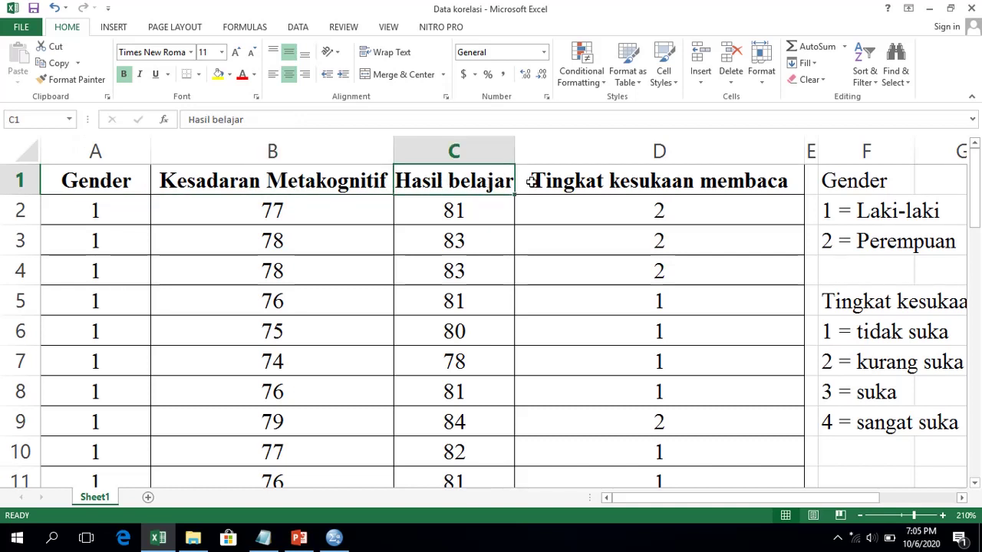
left_click(535, 180)
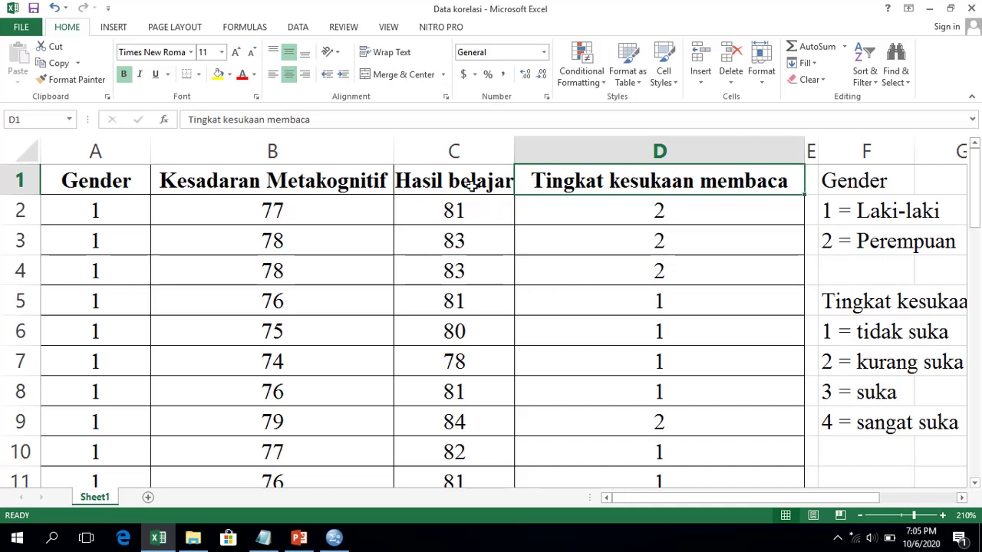
left_click(131, 203)
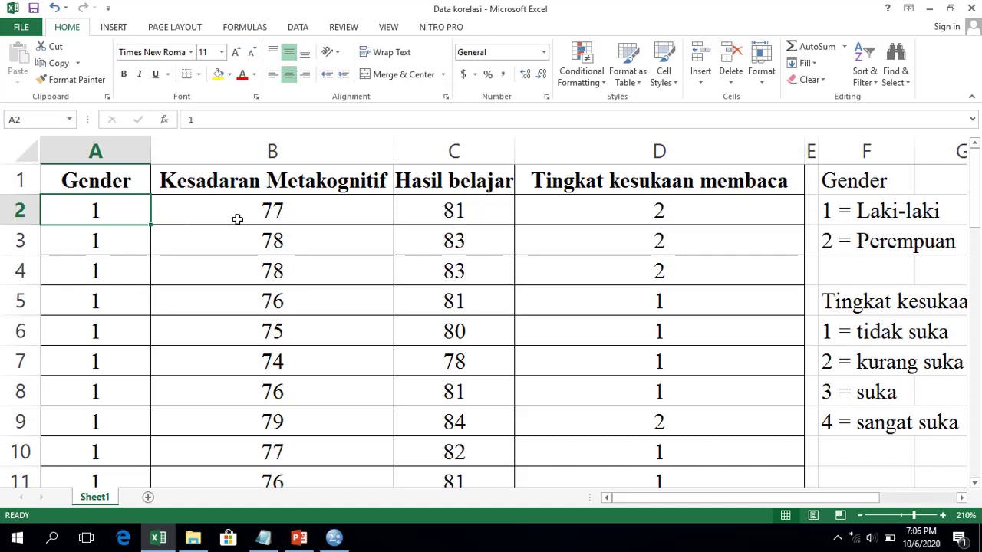
left_click(121, 190)
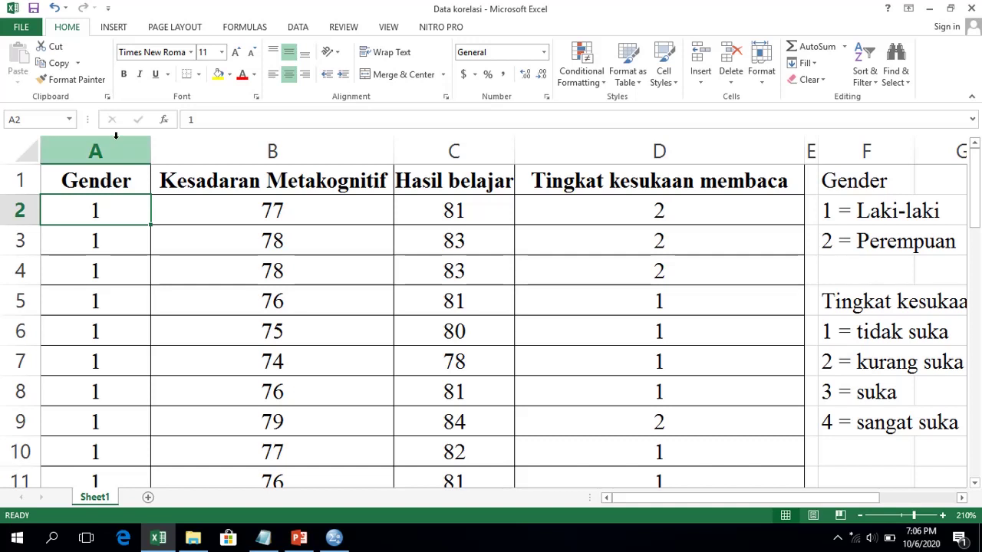
key("ctrl+shift+Down")
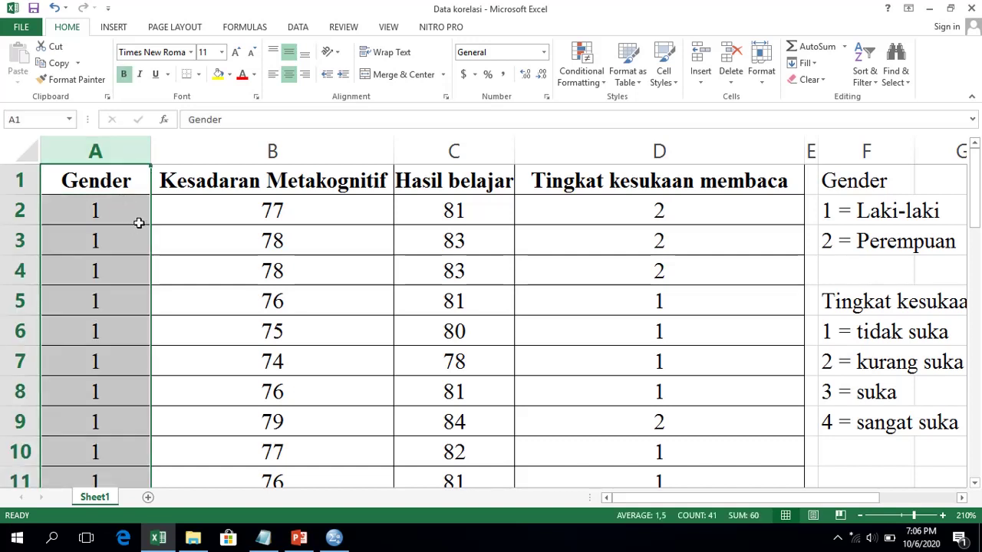
left_click(146, 247)
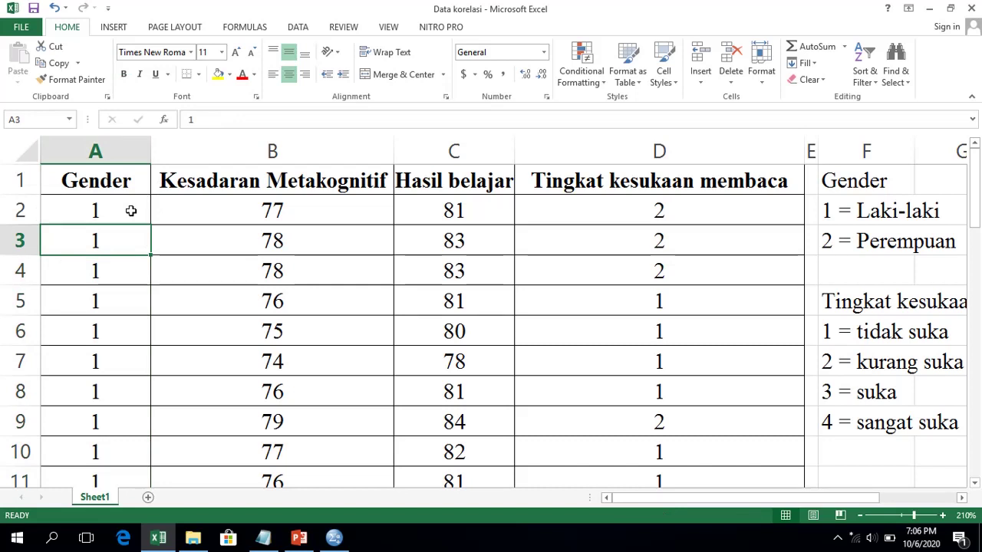
left_click(190, 153)
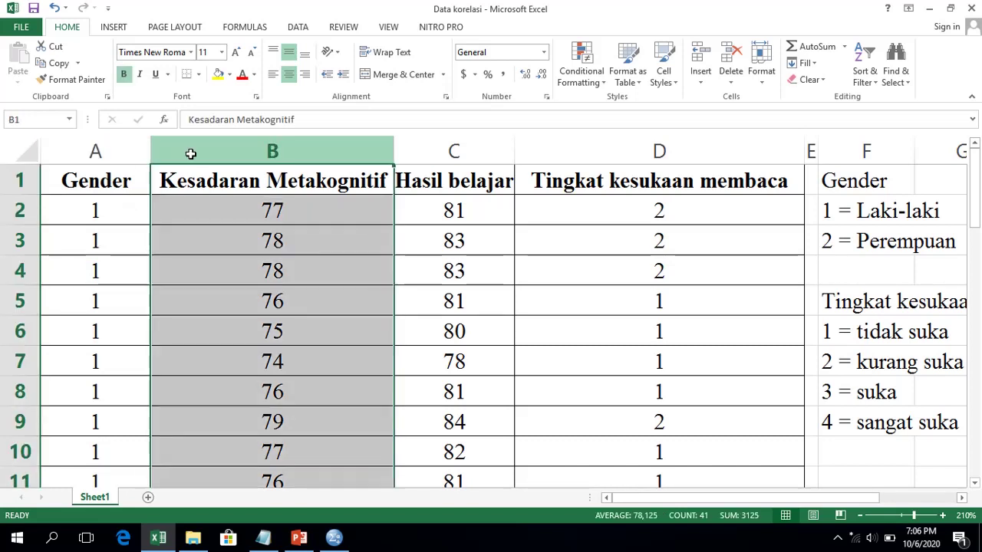
left_click(413, 139)
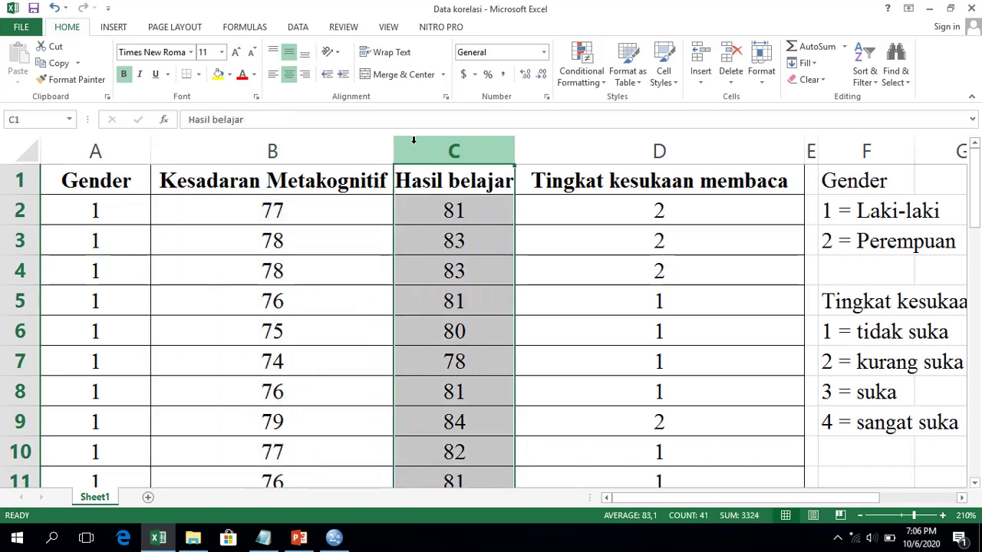
left_click(305, 143, "ctrl")
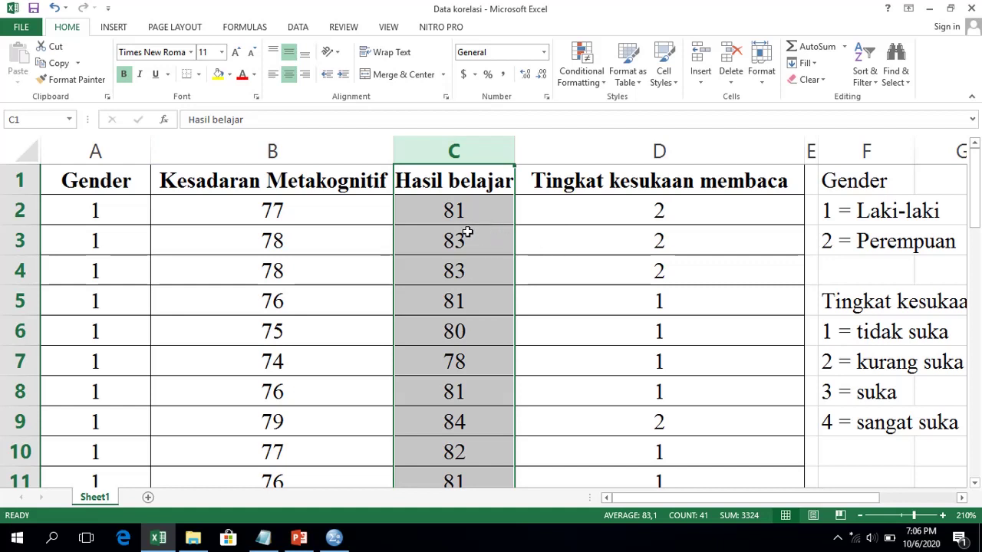
left_click(582, 153)
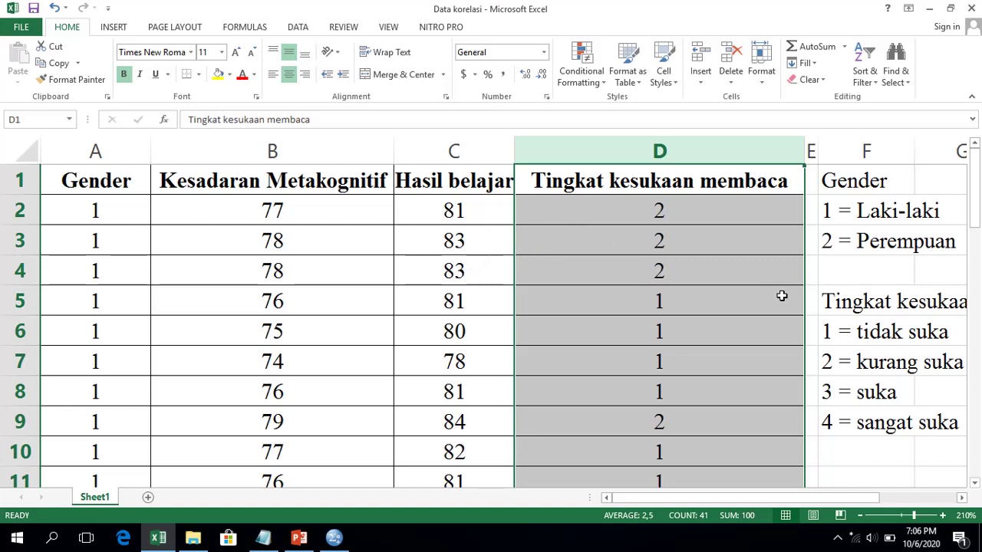
left_click(853, 328)
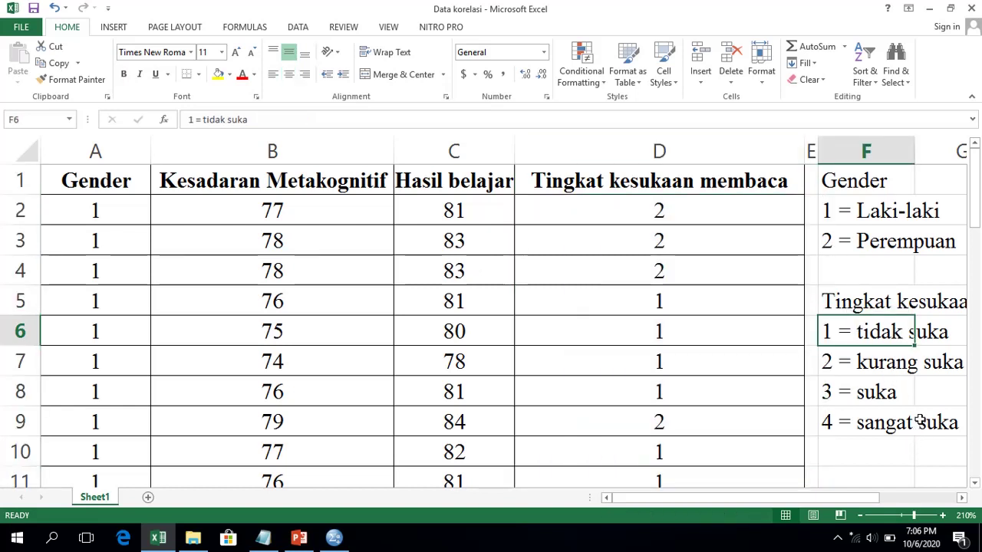
left_click(610, 145)
left_click(611, 145)
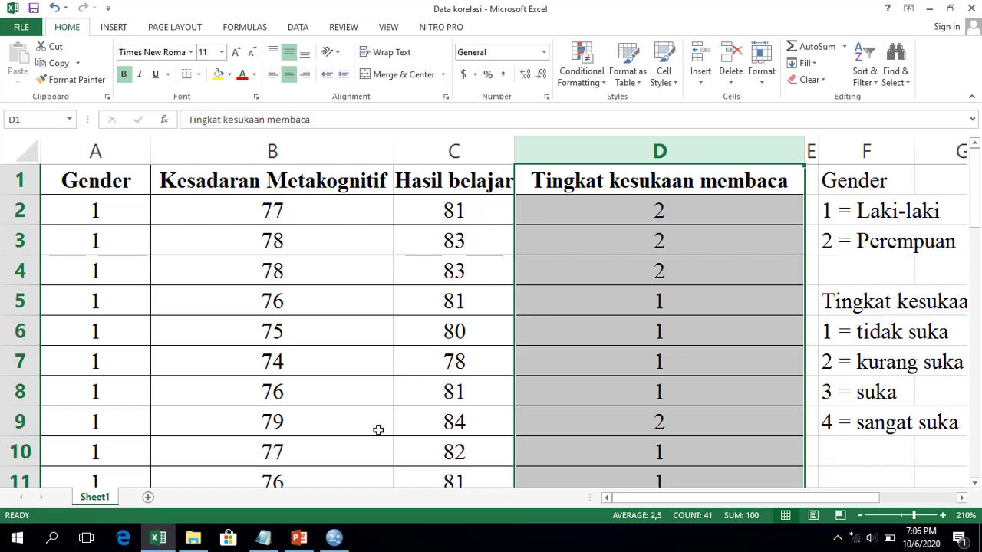
Switch to the SPSS Statistics Data Editor and maximize its window
left_click(333, 538)
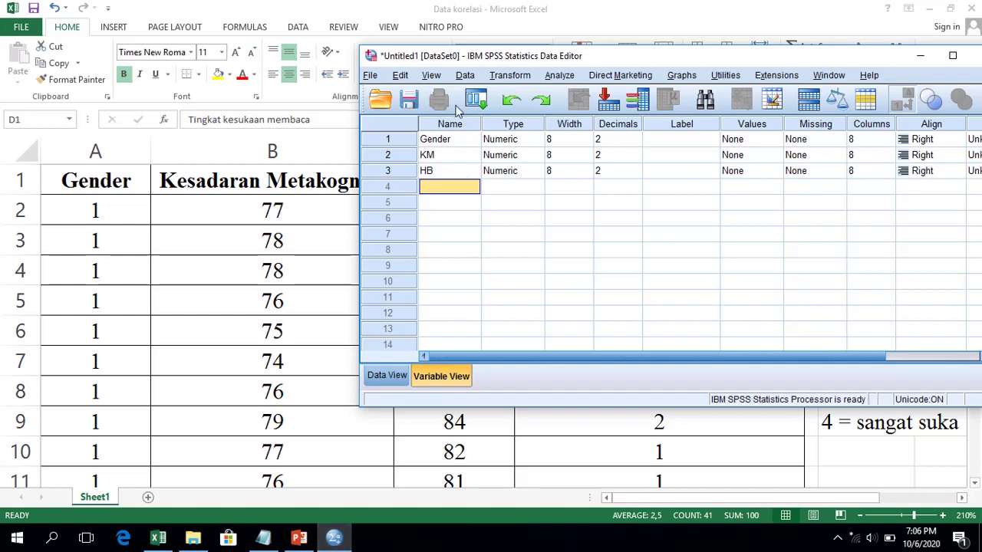
left_click_drag(537, 56, 348, 52)
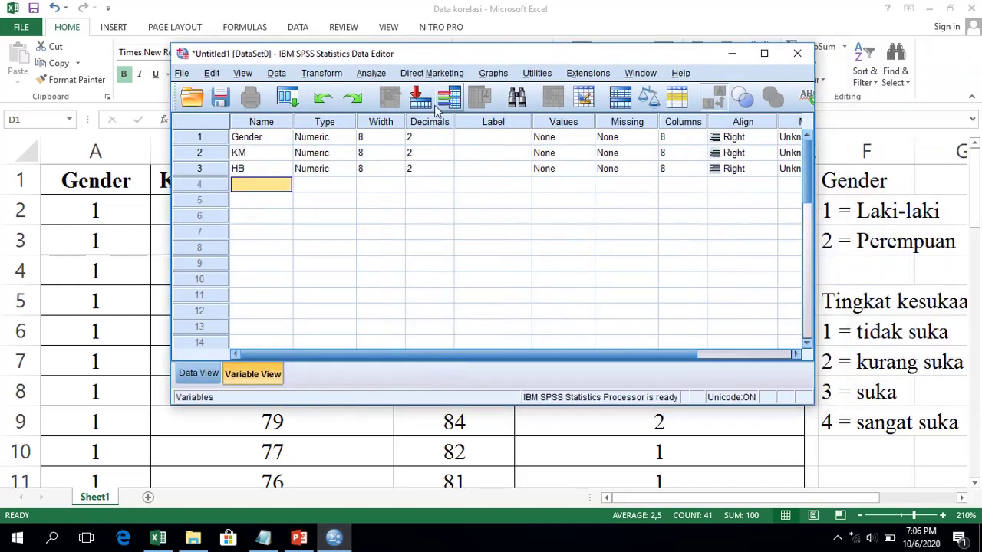
left_click(764, 53)
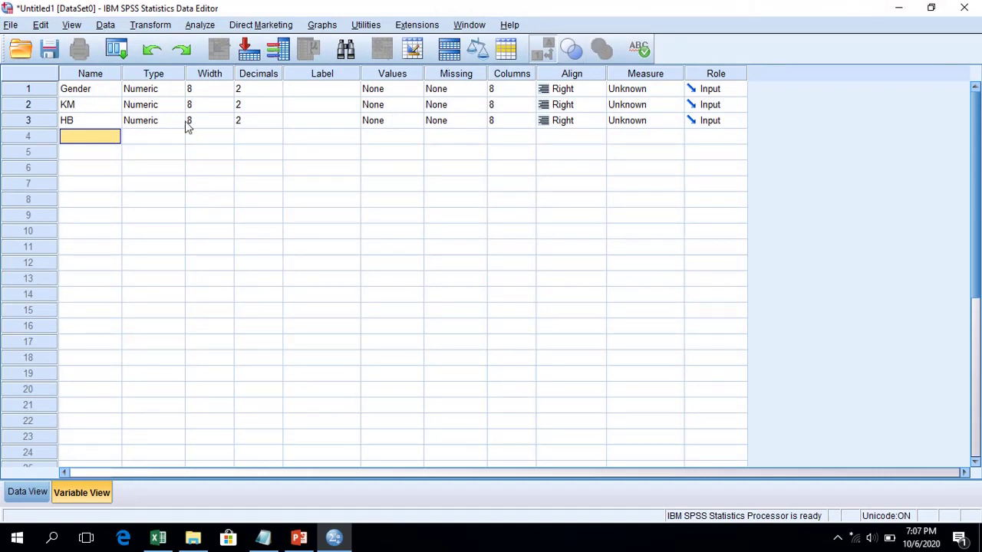
Add a fourth variable named TKM below the existing Gender, KM and HB variables
left_click(97, 92)
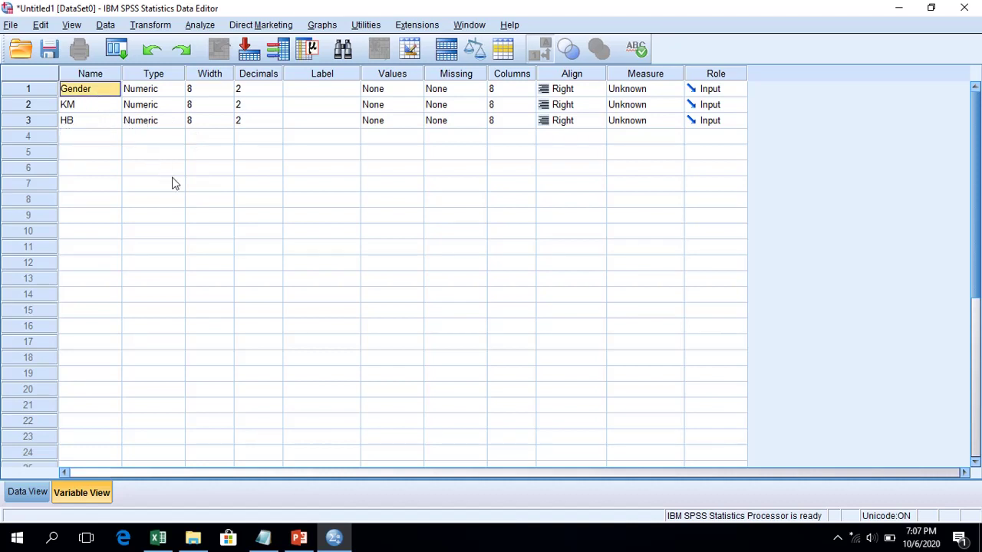
left_click(112, 110)
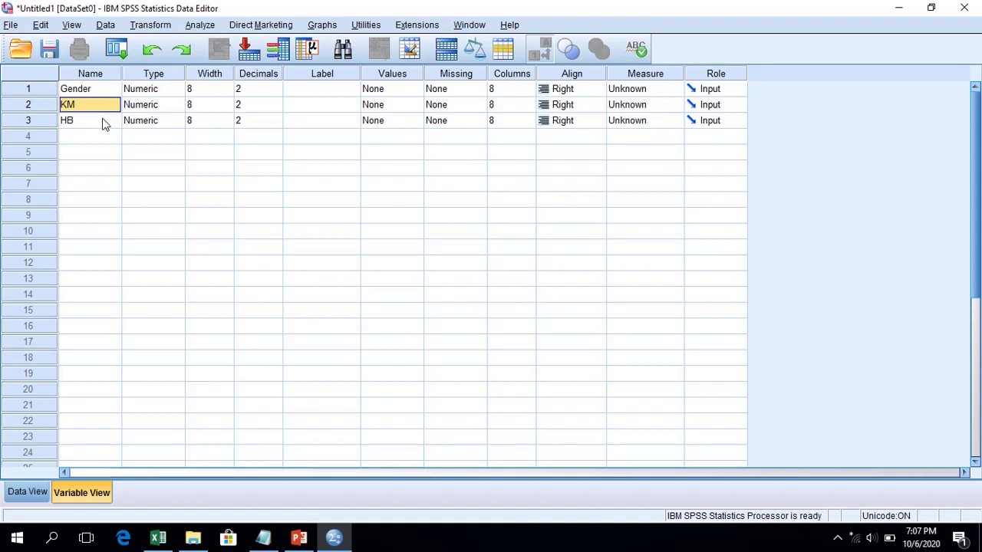
left_click(104, 122)
left_click(102, 136)
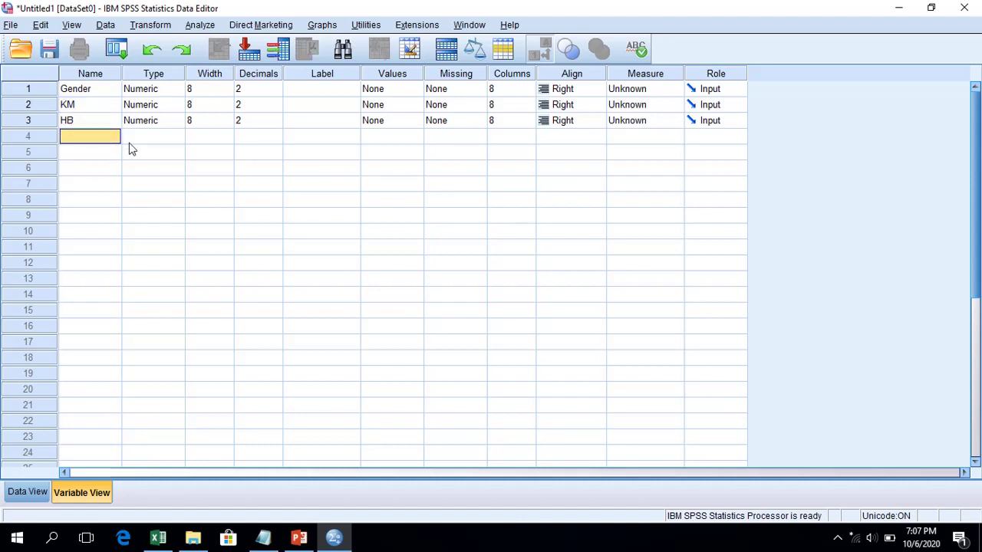
type("TKM")
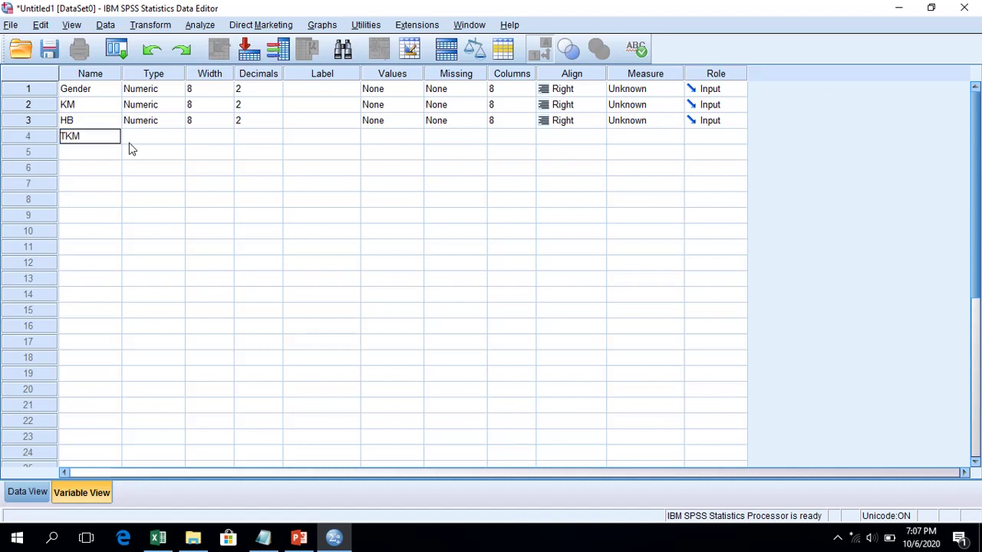
key("Return")
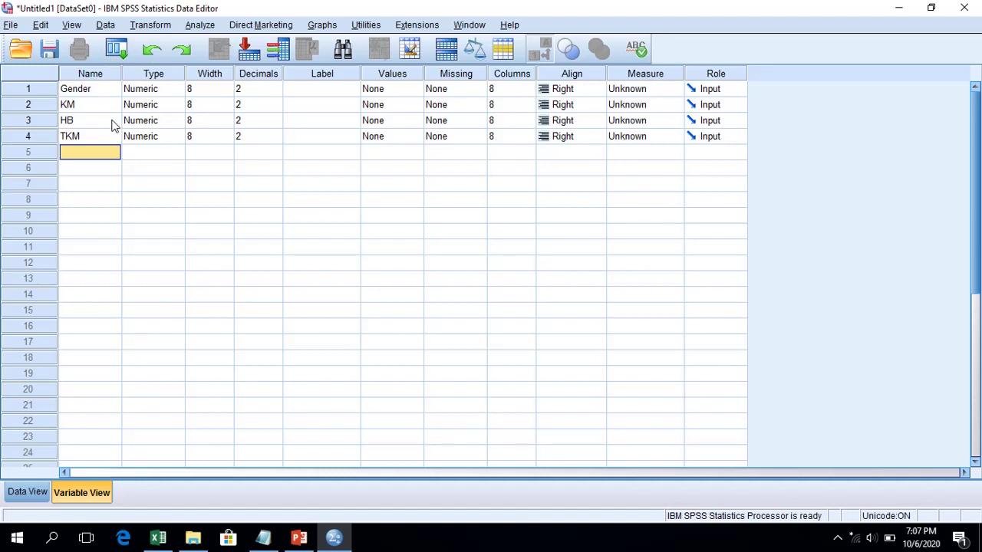
Set the label of the KM variable to "Keterampilan metakognit"
left_click(303, 90)
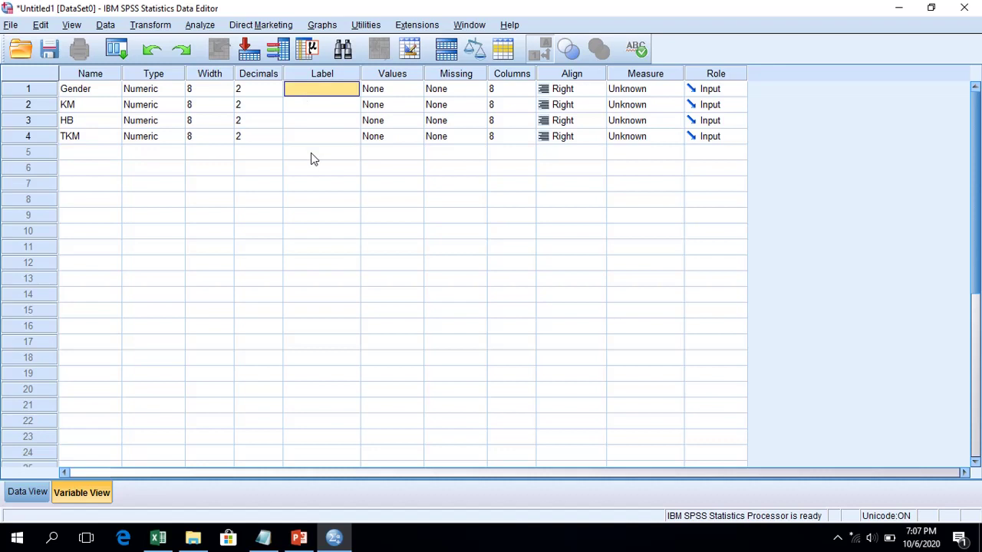
key("Down")
type("Keteram")
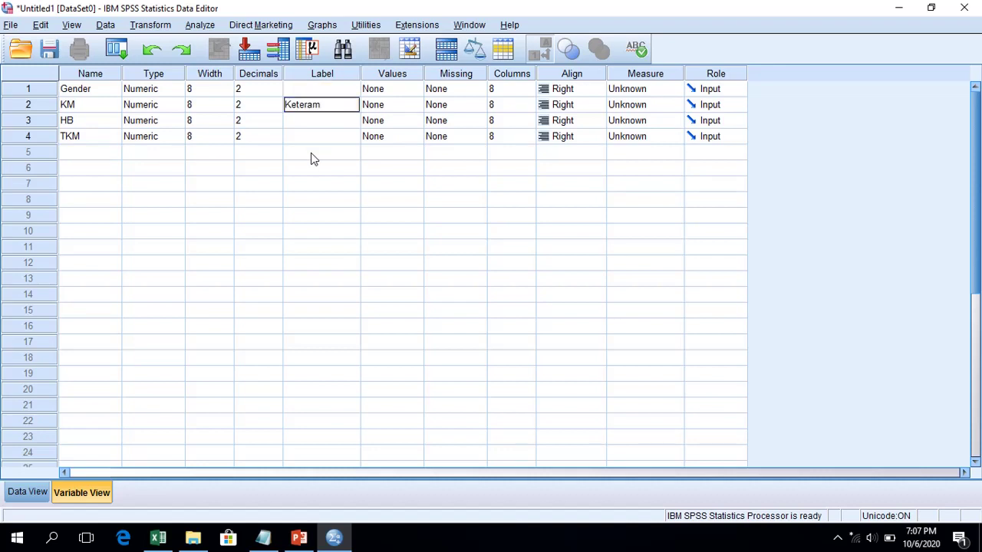
type("pilan metakognit")
key("Down")
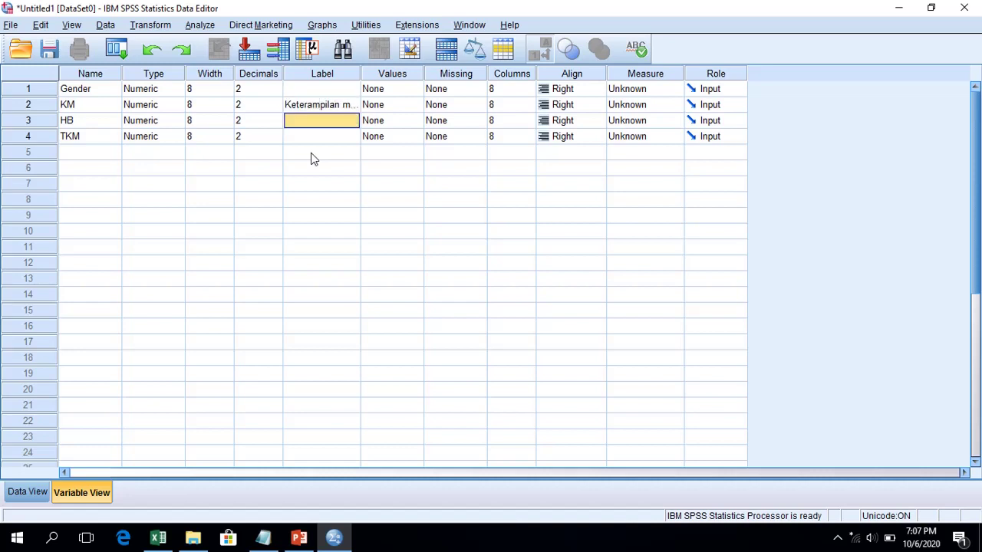
Label the HB variable "Hasil belajar" and the TKM variable "Tingkat kesukaan membaca"
type("H")
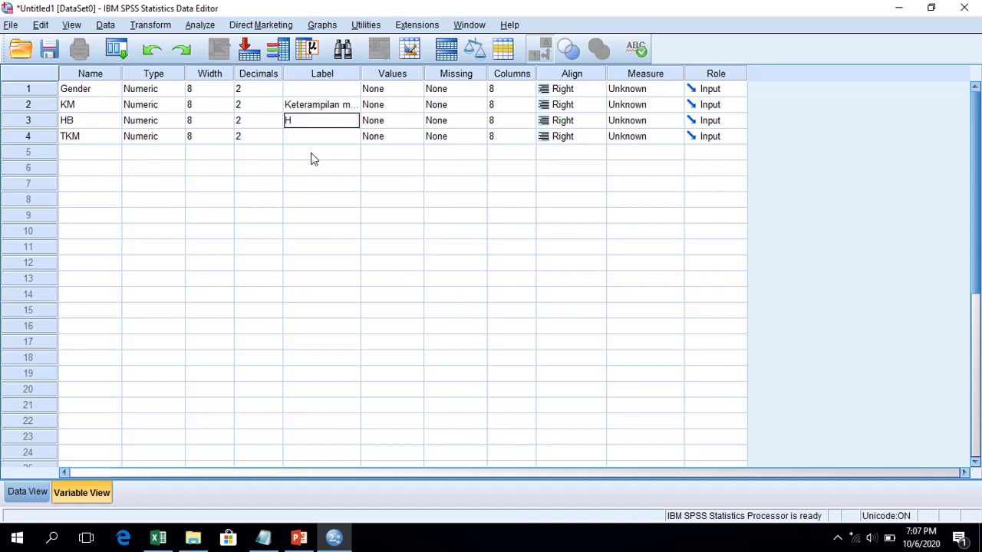
type("asil belajar")
key("Down")
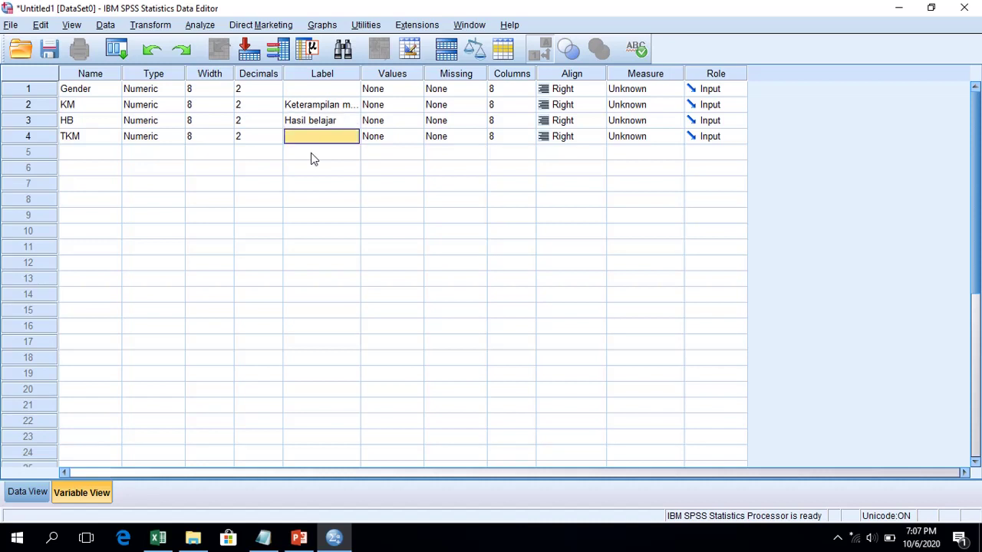
type("Tingkat kesuka")
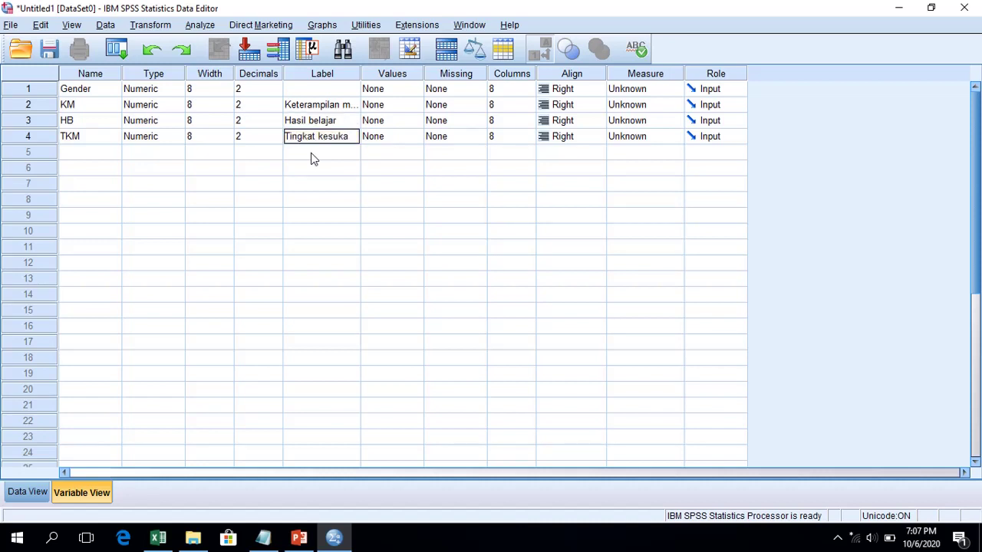
type("an membaca")
key("Down")
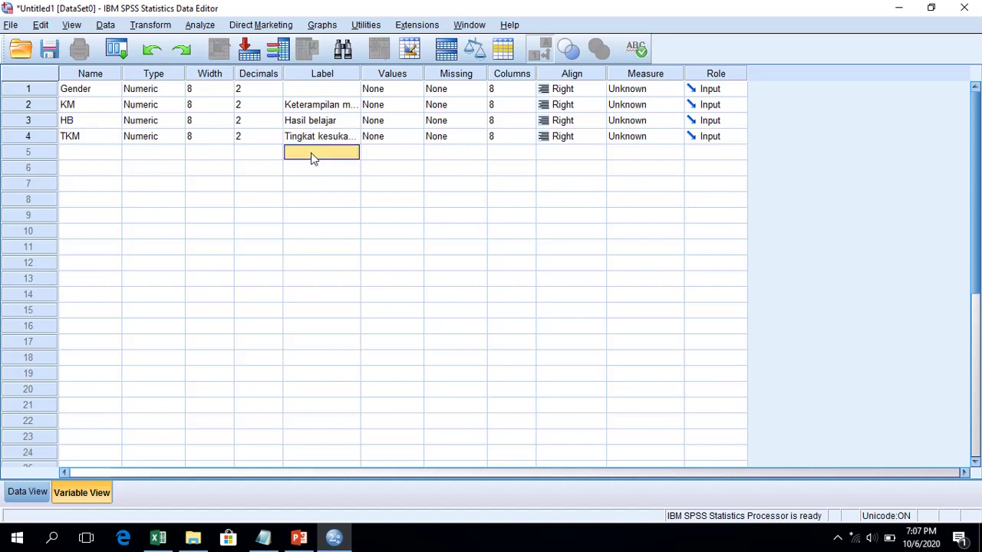
Check the codes for Gender in the Excel workbook's legend and return to the SPSS variable list
left_click(309, 107)
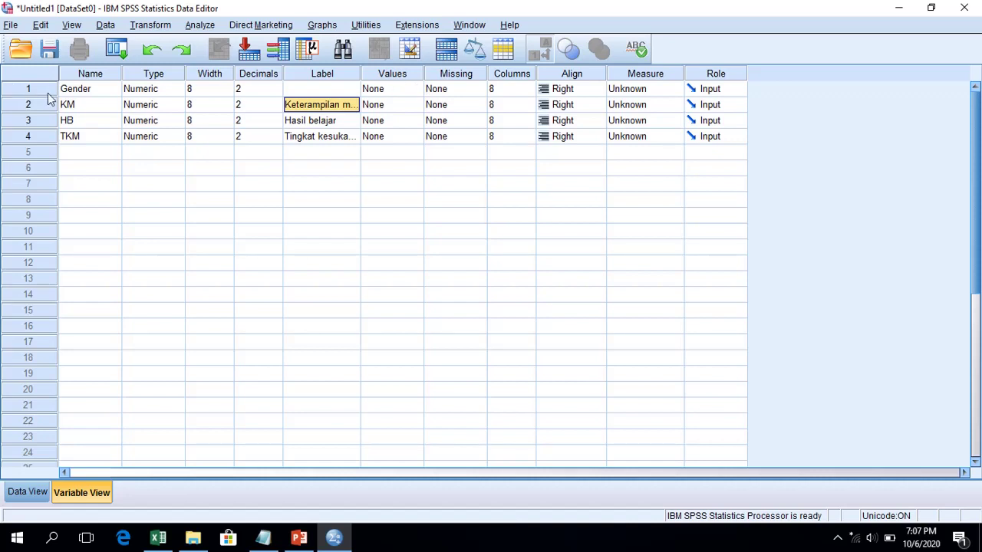
left_click(84, 92)
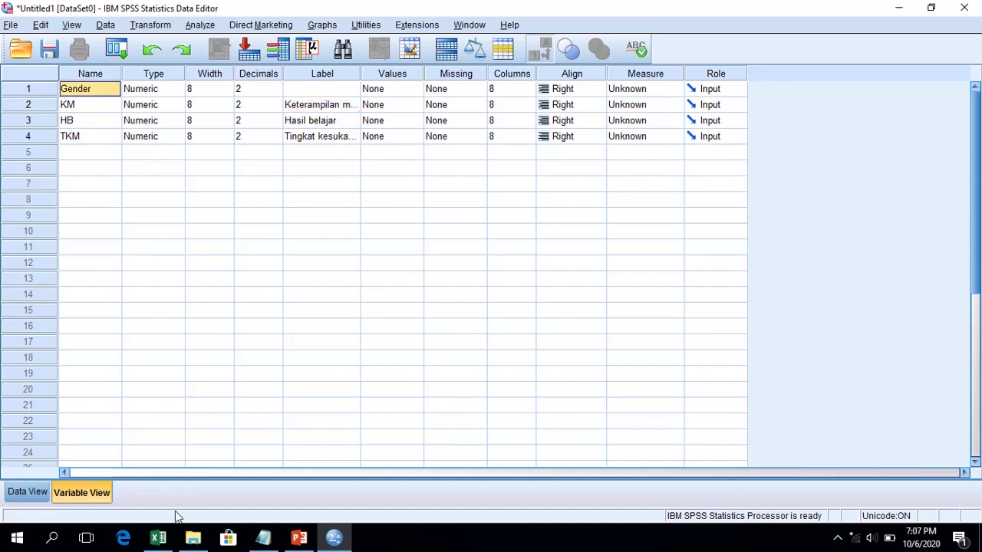
left_click(159, 537)
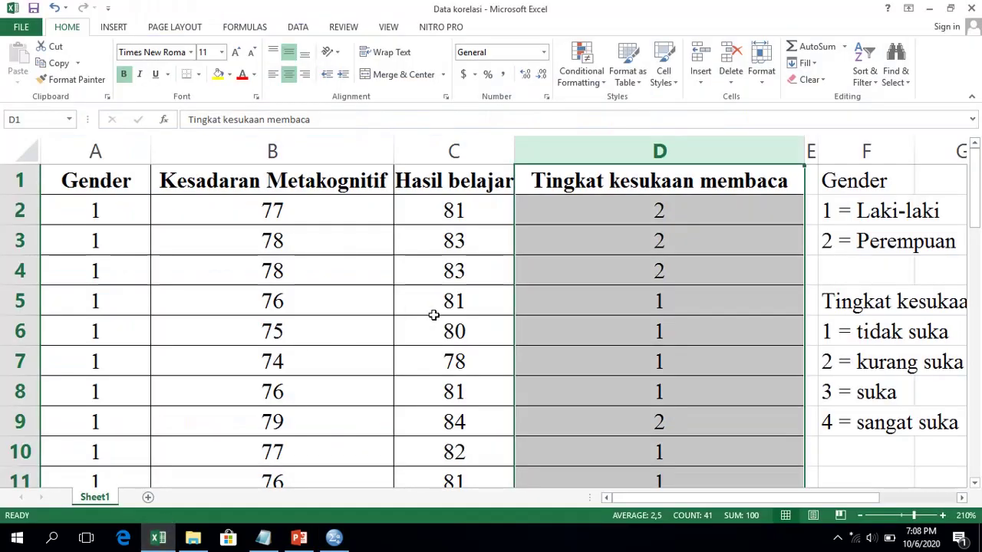
left_click(435, 311)
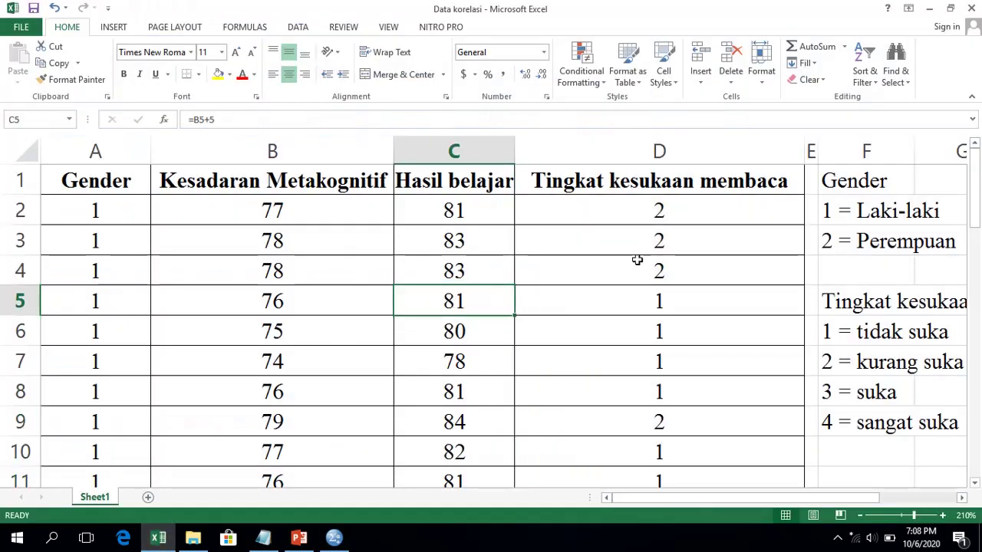
left_click(842, 212)
left_click(851, 245)
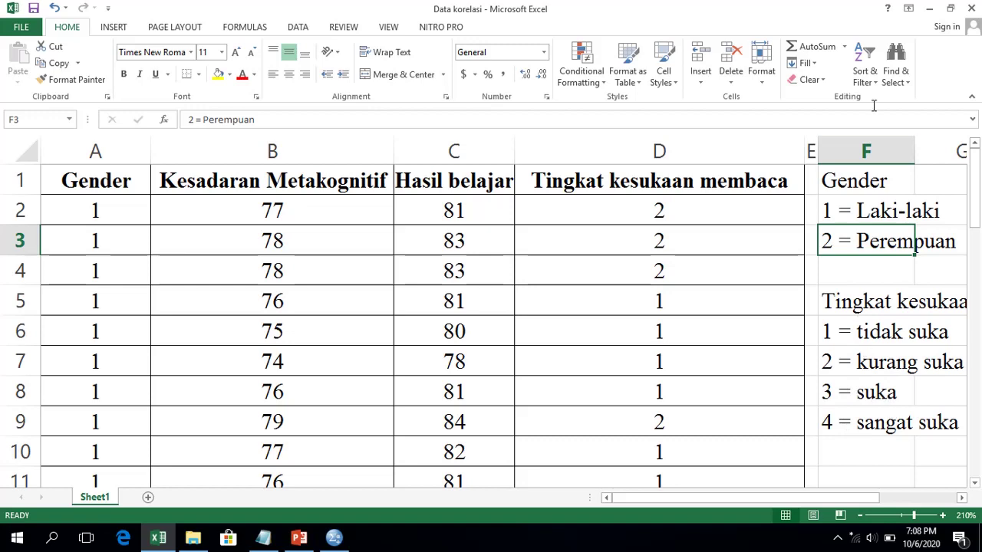
left_click(933, 8)
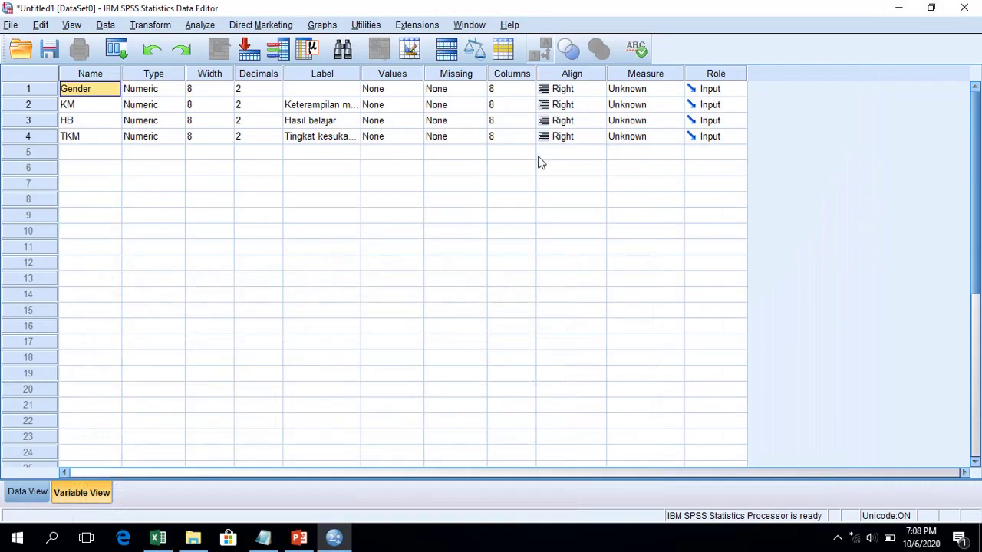
Define value labels for the Gender variable: 1 as "Laki-laki" and 2 as "Perempuan"
left_click(420, 91)
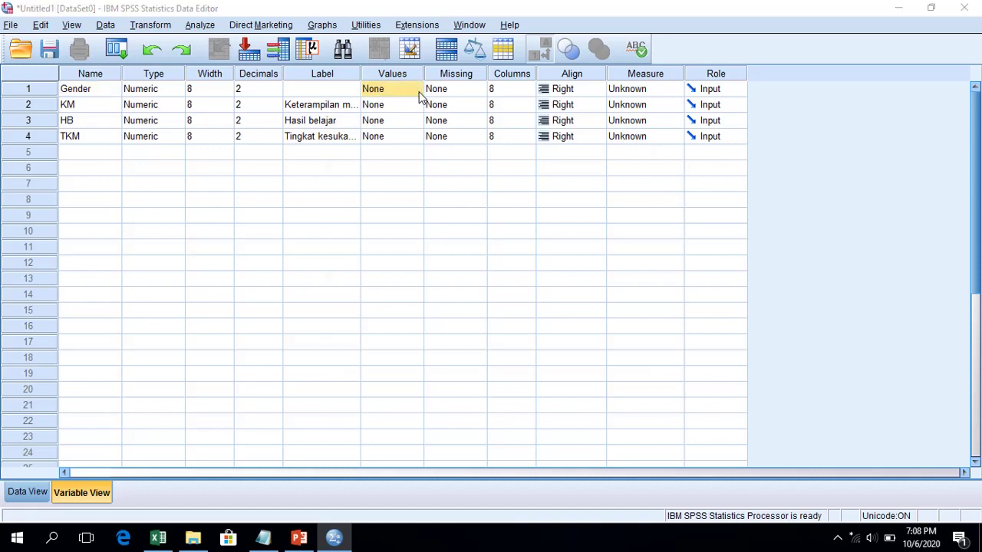
left_click(420, 90)
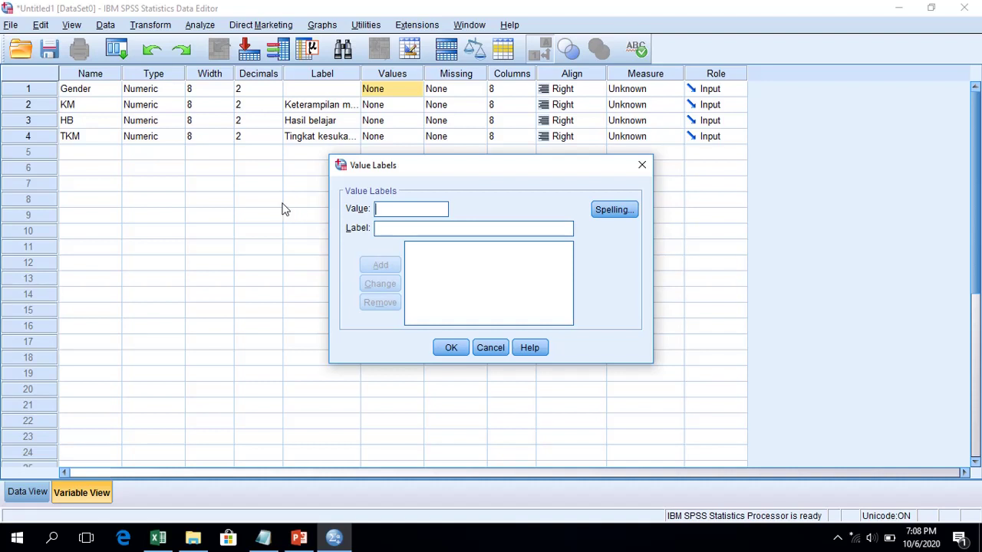
type("1")
left_click(398, 228)
type("Laki-laki")
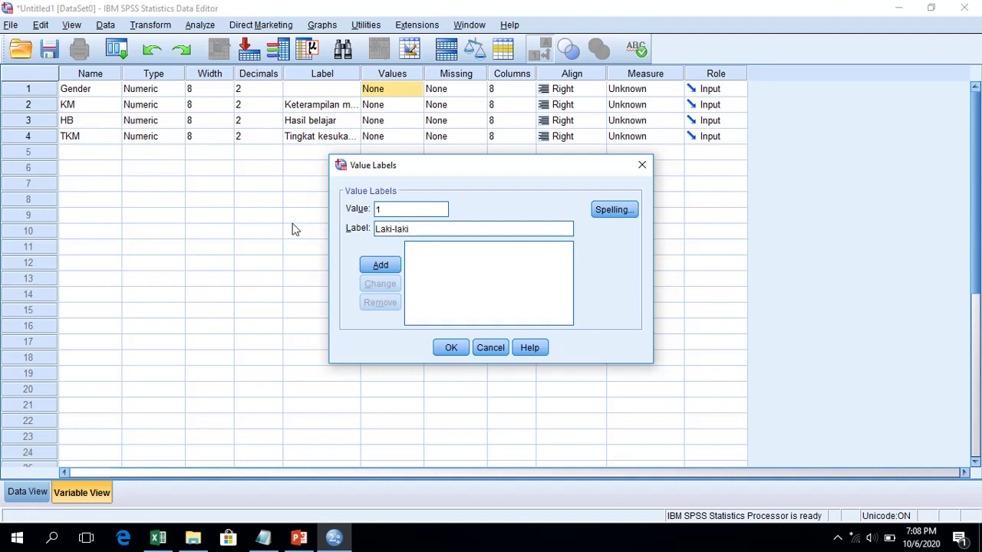
key("Return")
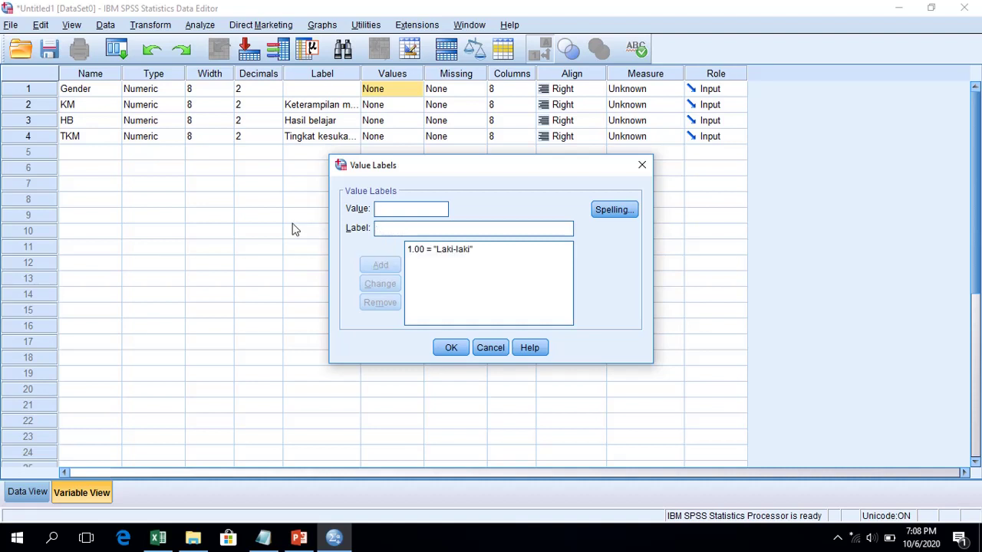
type("2")
type("Perempuan")
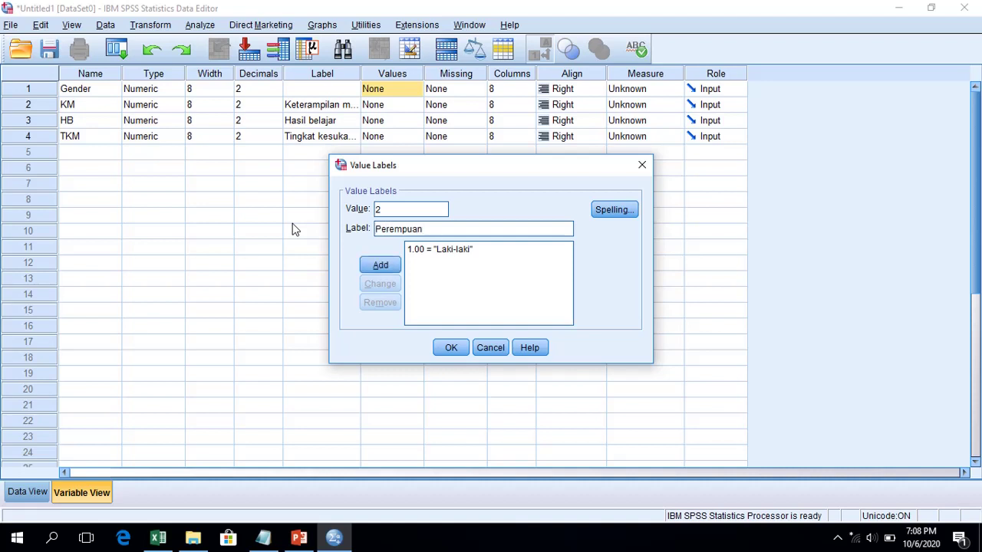
key("Return")
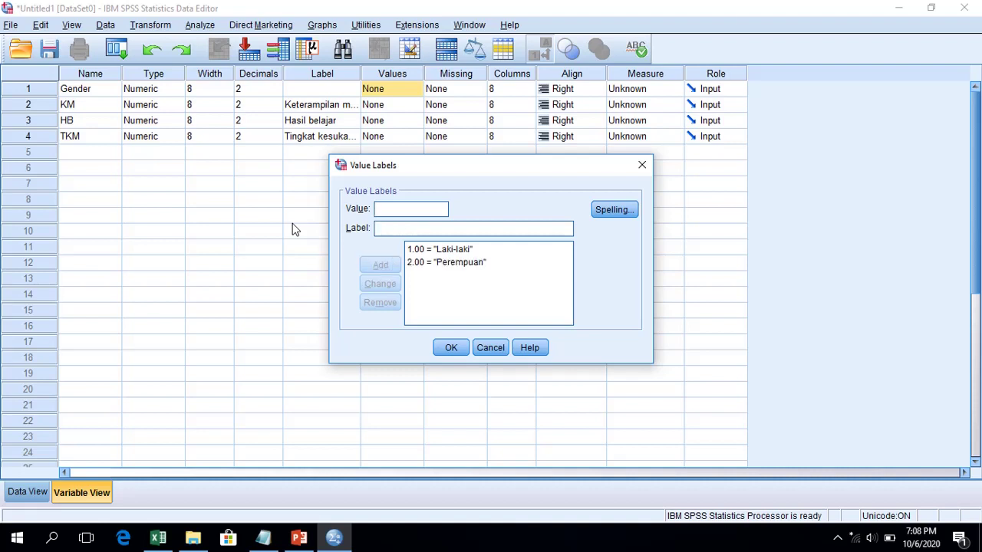
left_click(458, 354)
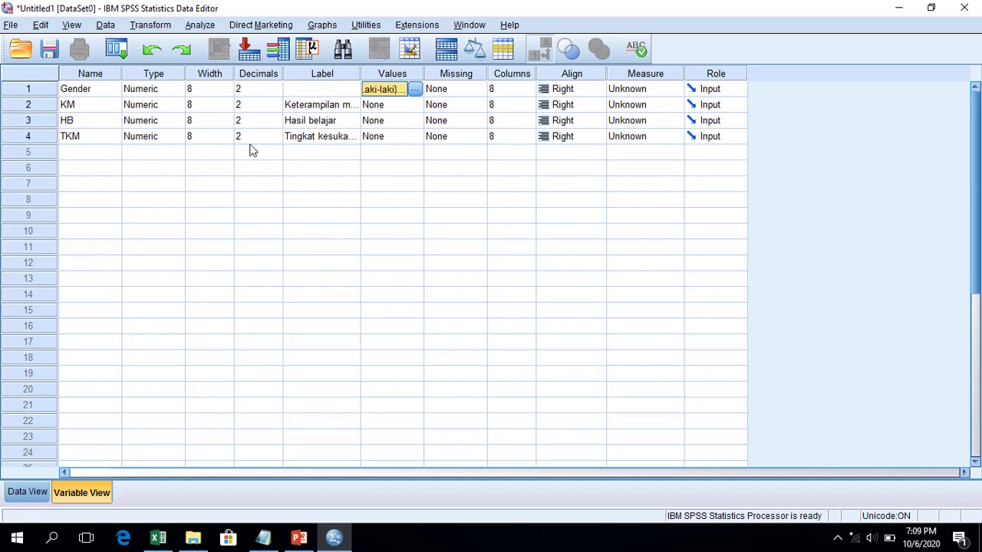
Start the TKM variable's value labels from the Excel legend: 1 as "tidak suka" and 2 as "kurang suka"
left_click(421, 141)
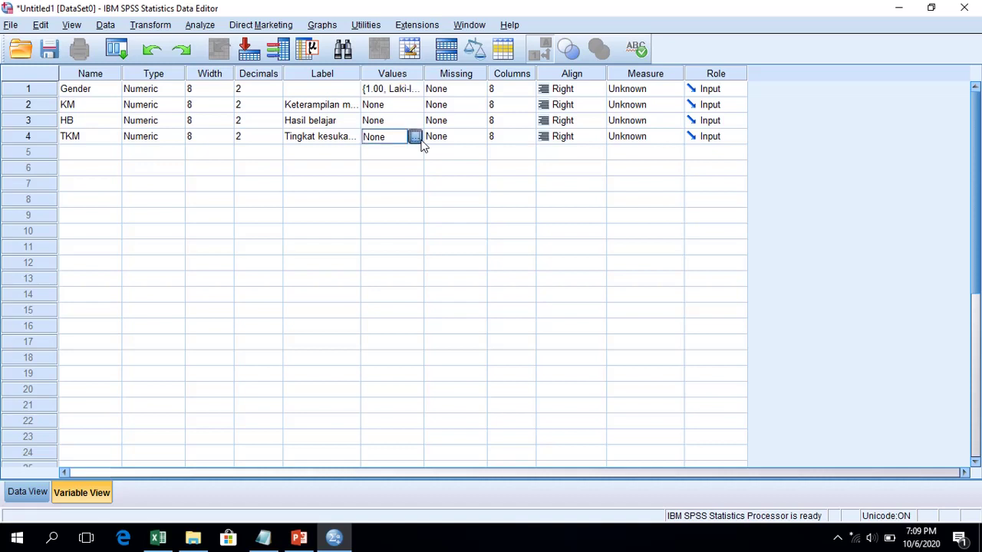
left_click(417, 137)
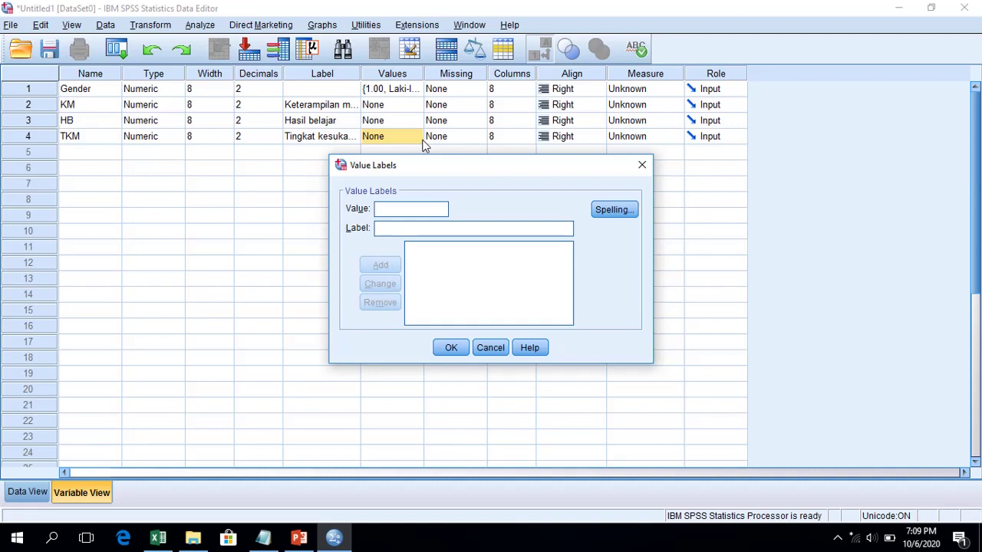
left_click(158, 539)
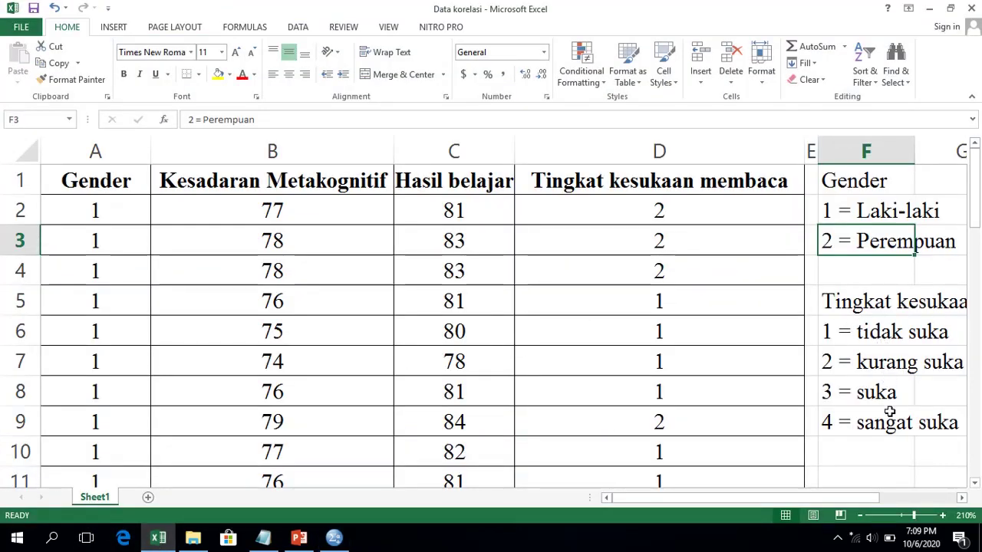
left_click(938, 8)
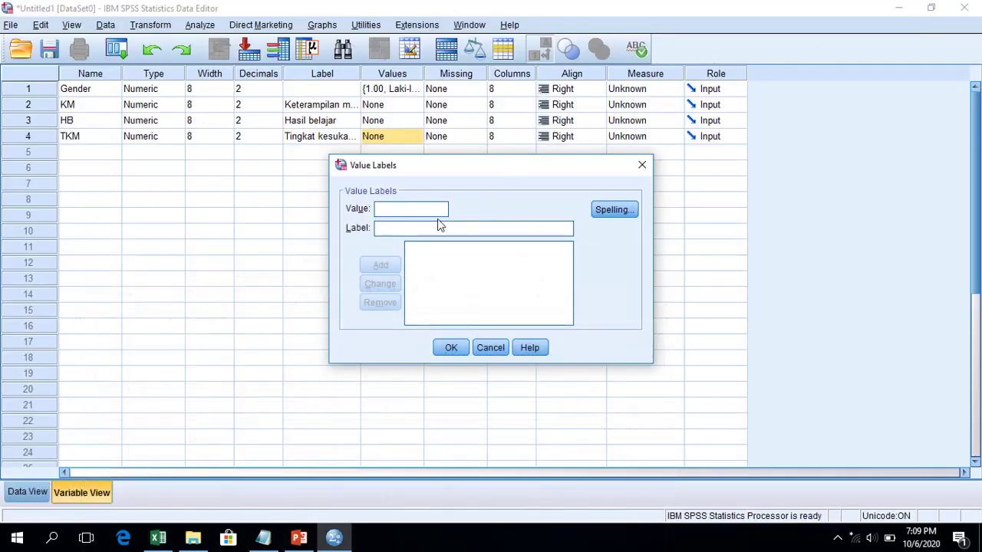
type("1")
key("Tab")
type("tidak suka")
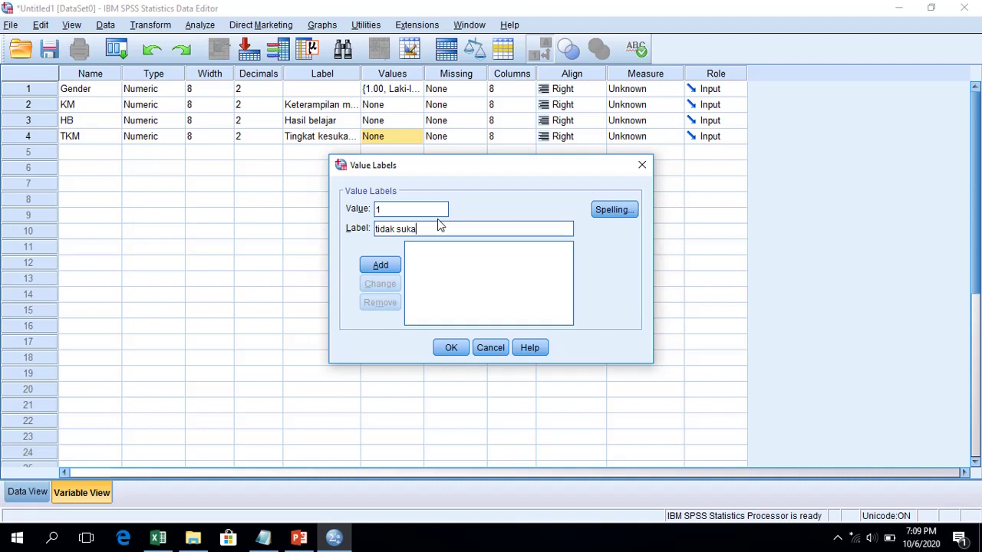
key("Return")
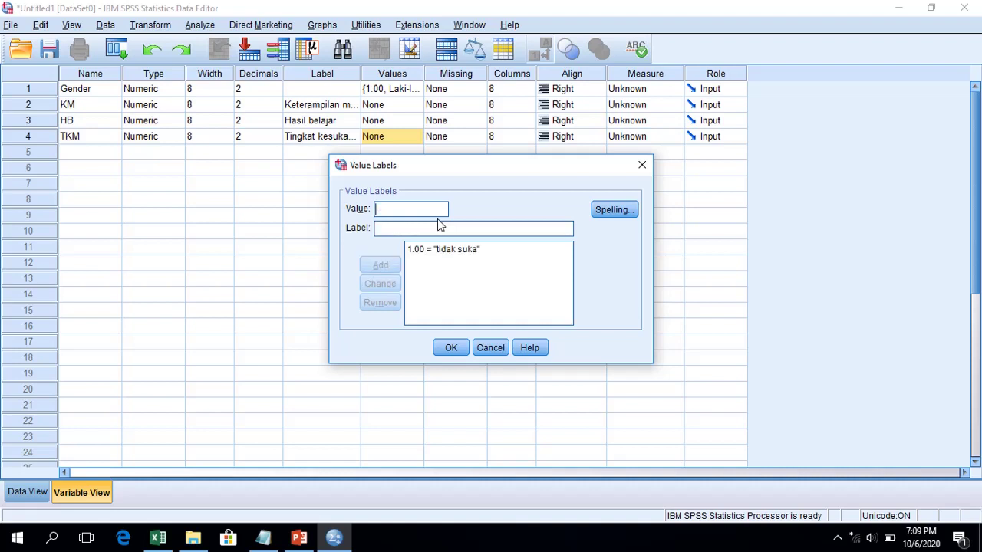
type("2")
type("kurang suka")
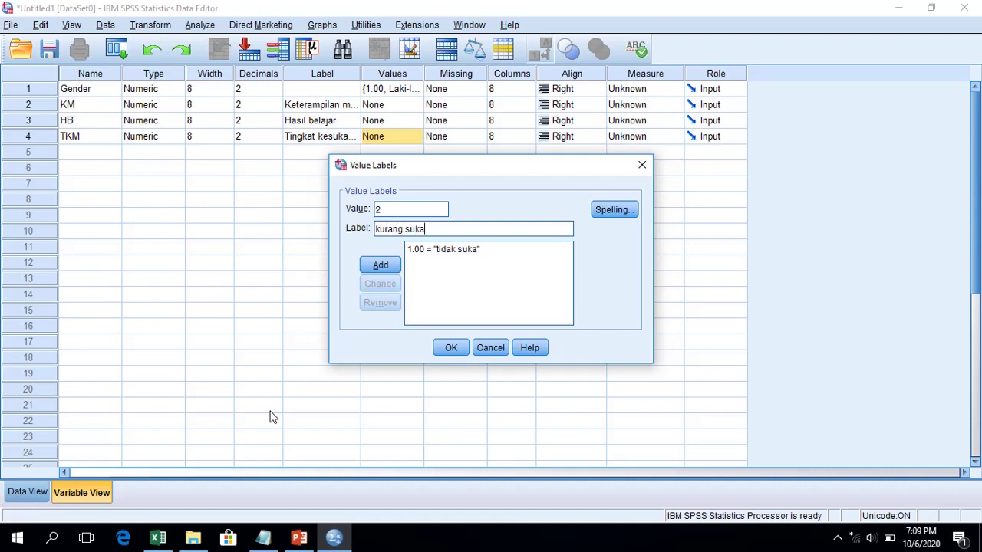
key("Return")
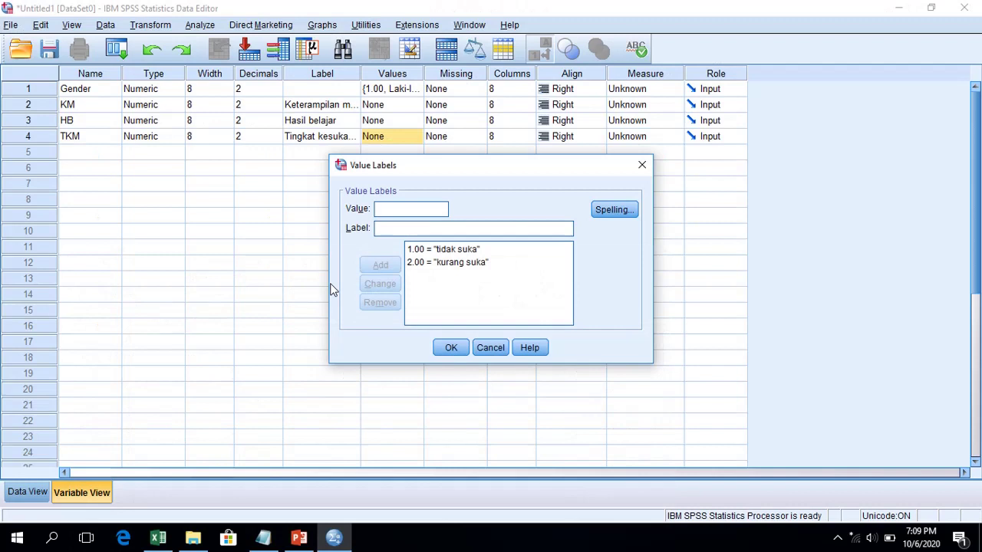
Complete the TKM value labels with 3 as "suka" and 4 as "sangat suka", and accept them
type("3")
type("suka")
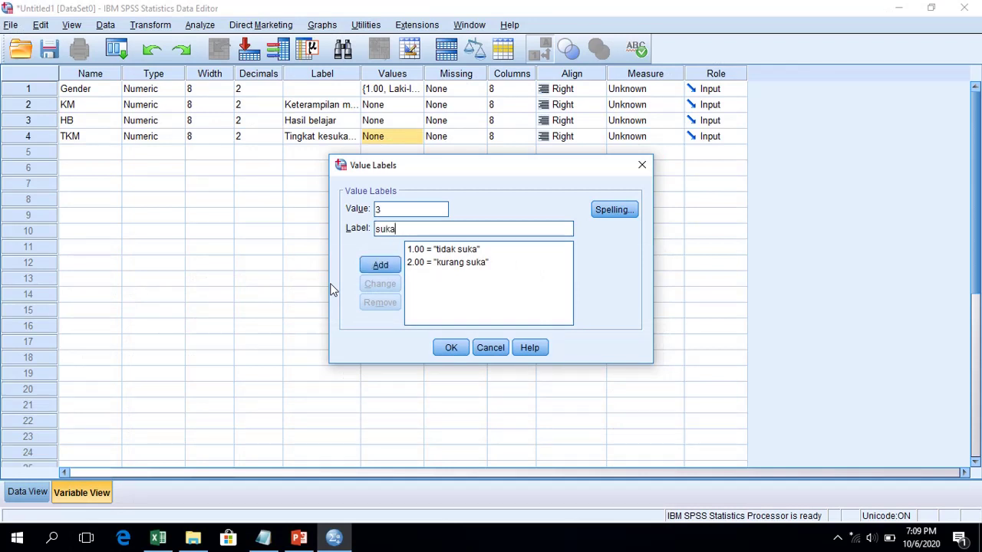
key("Return")
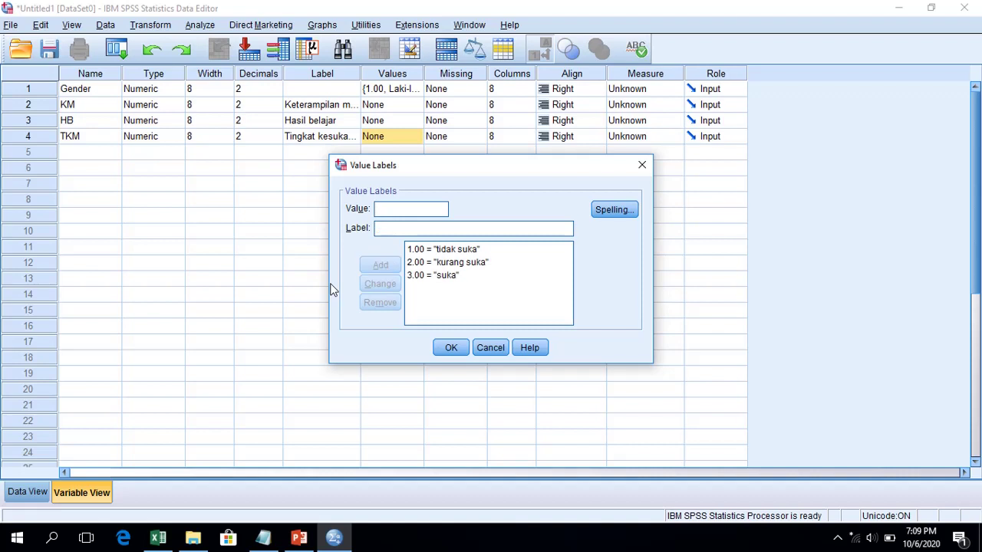
type("4")
left_click(158, 537)
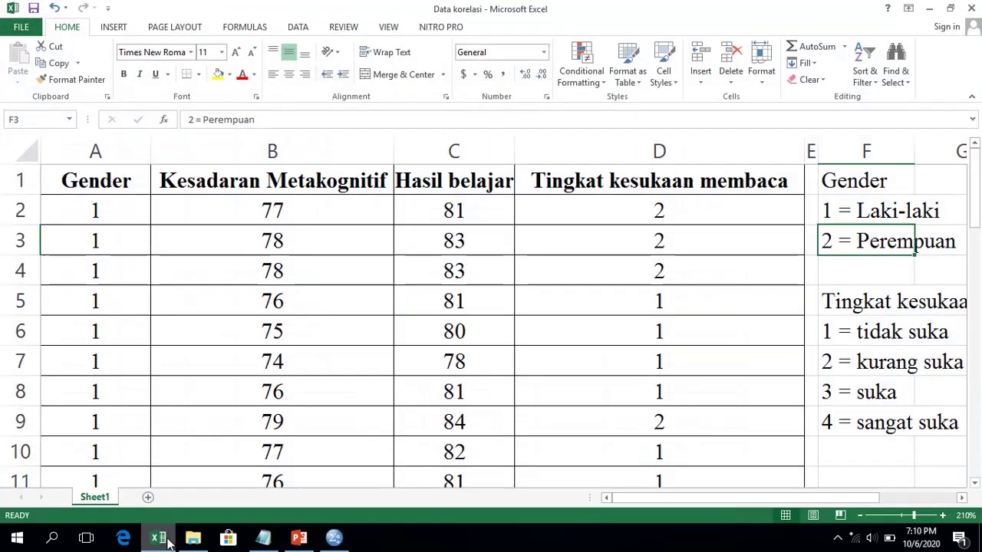
left_click(168, 543)
key("Tab")
type("sanga")
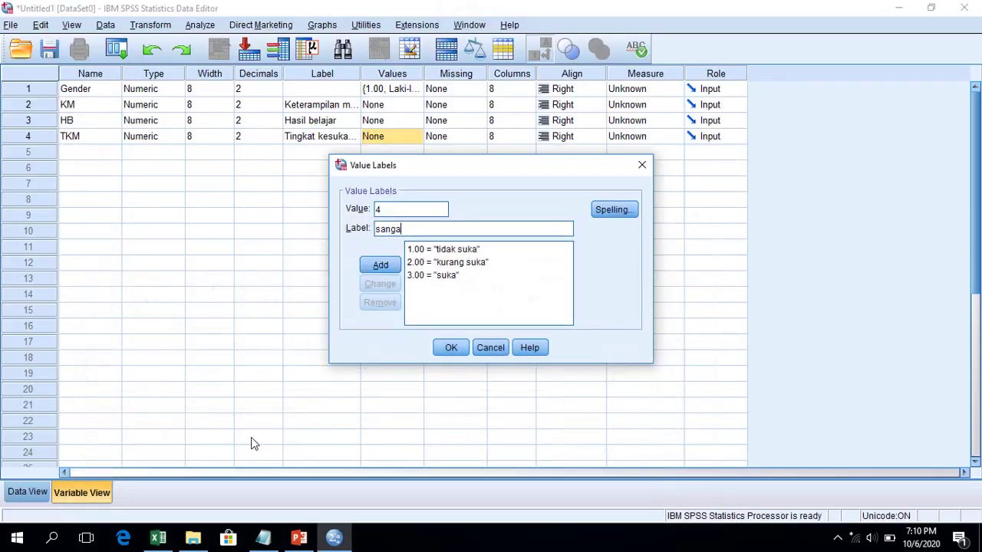
type("t suka")
key("Return")
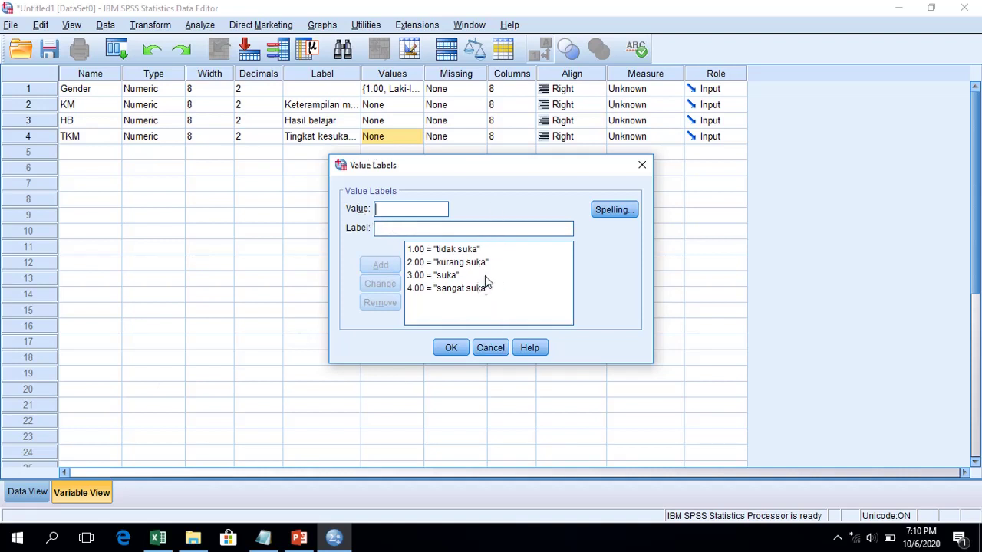
left_click(452, 349)
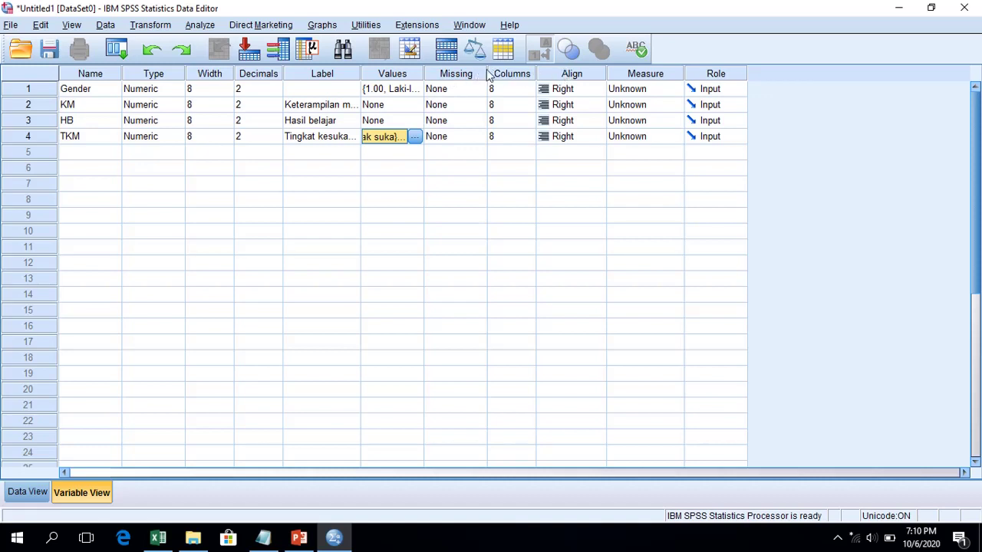
Set the measurement level of the Gender variable to Nominal
left_click(679, 89)
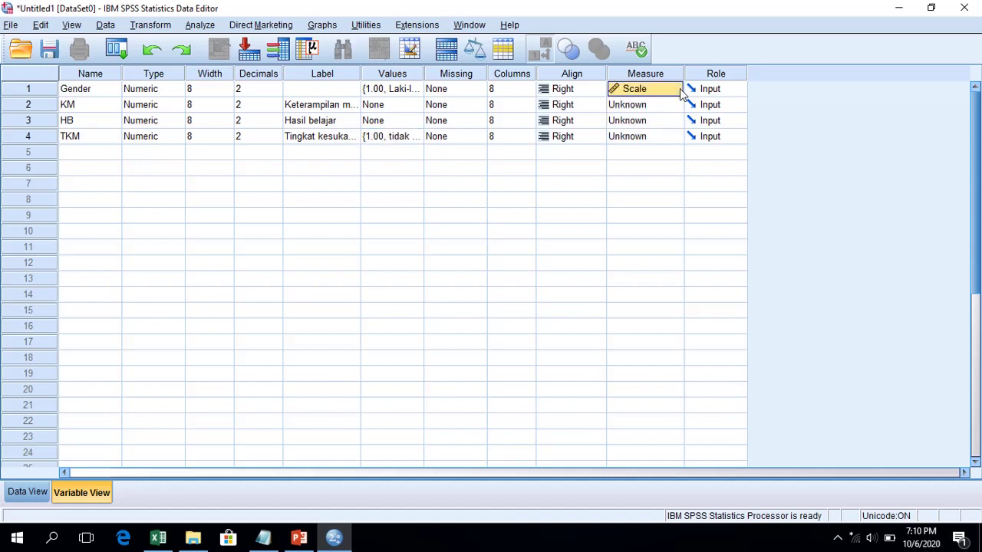
left_click(678, 89)
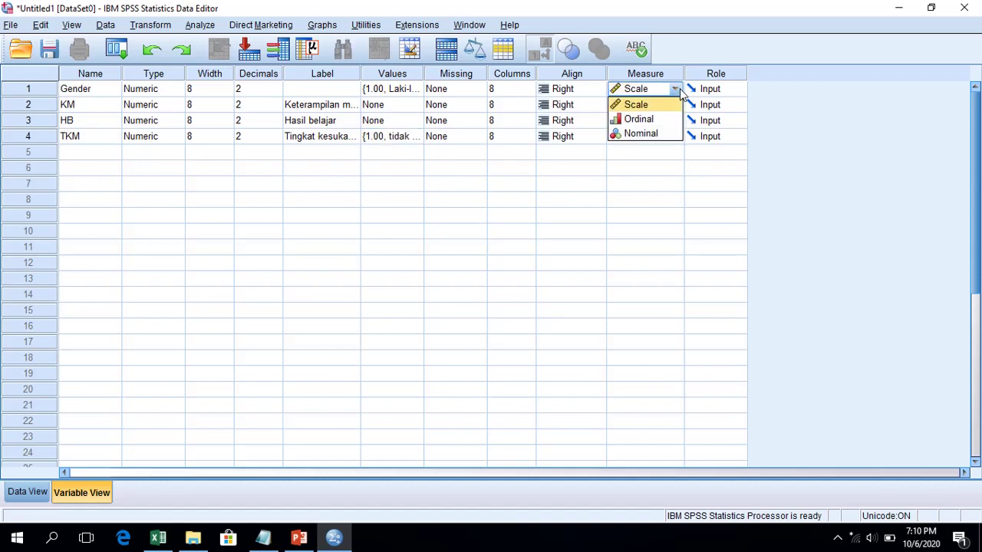
left_click(658, 134)
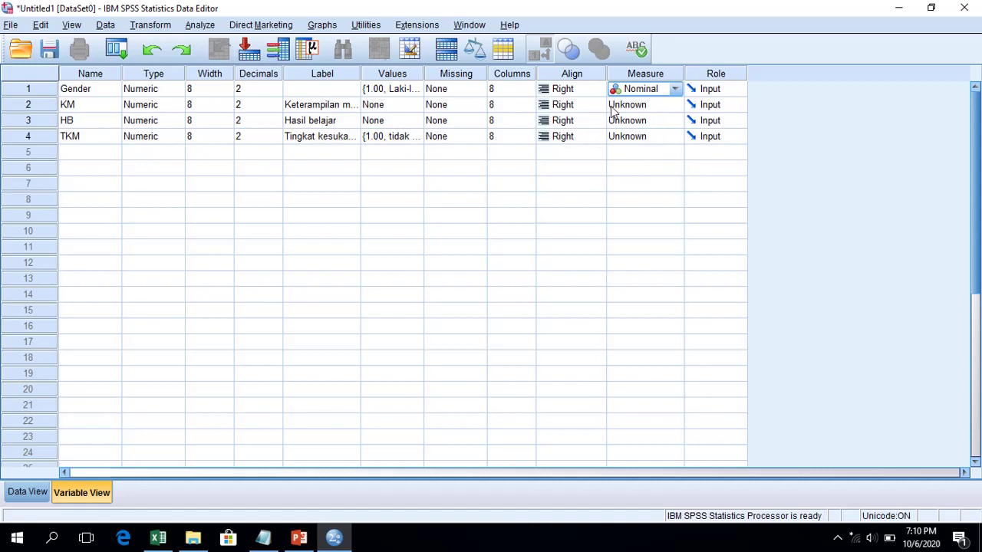
Set the measurement level of KM and HB to Scale and that of TKM to Ordinal
left_click(677, 105)
left_click(669, 122)
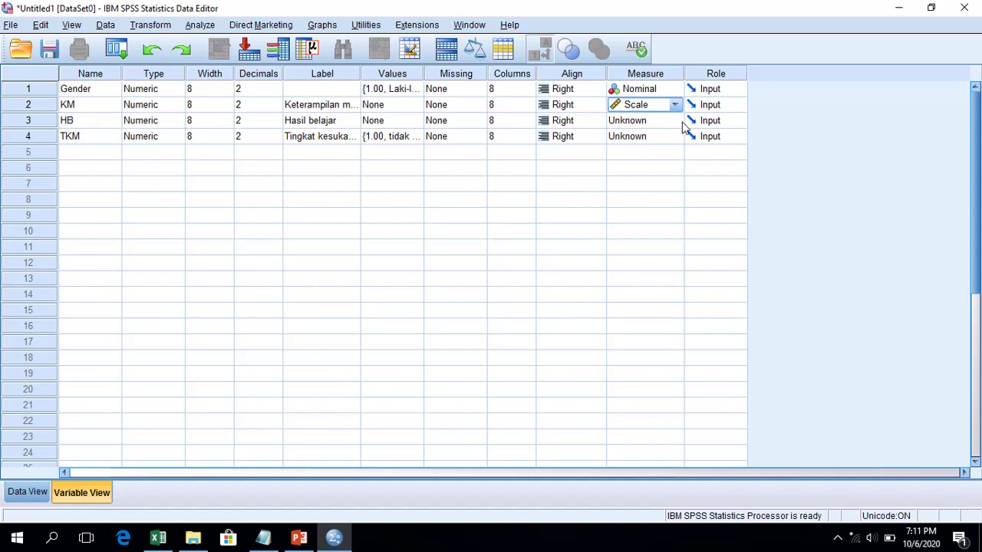
left_click(675, 121)
left_click(666, 137)
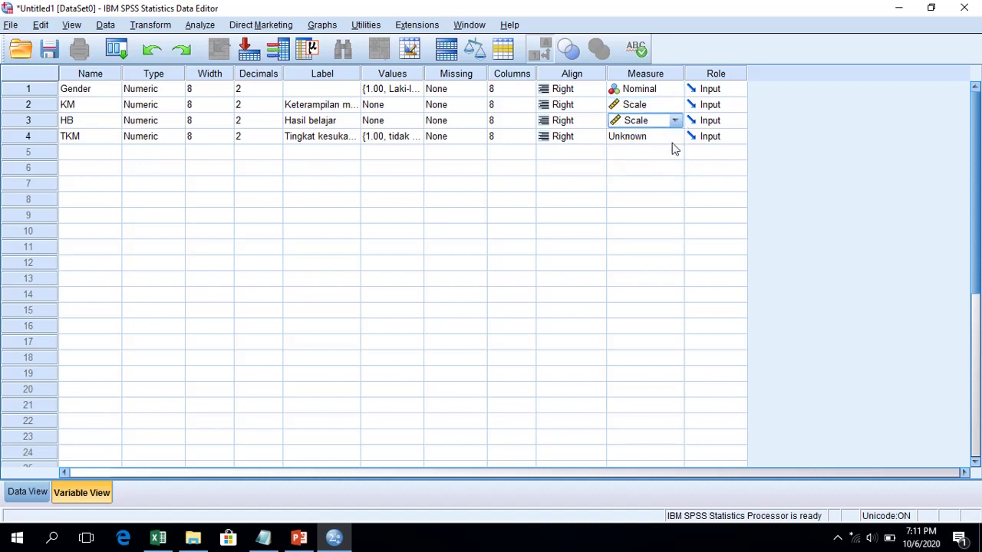
left_click(674, 137)
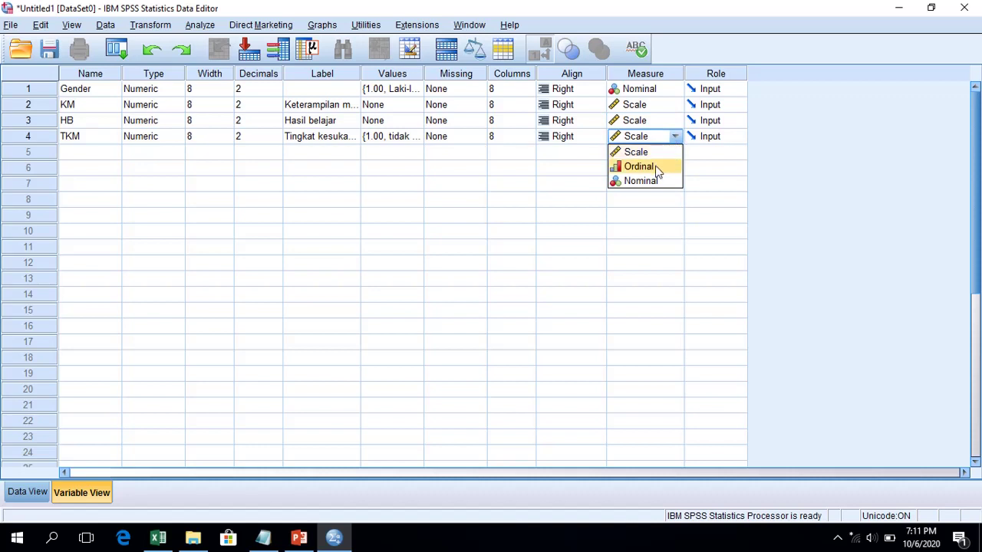
left_click(658, 168)
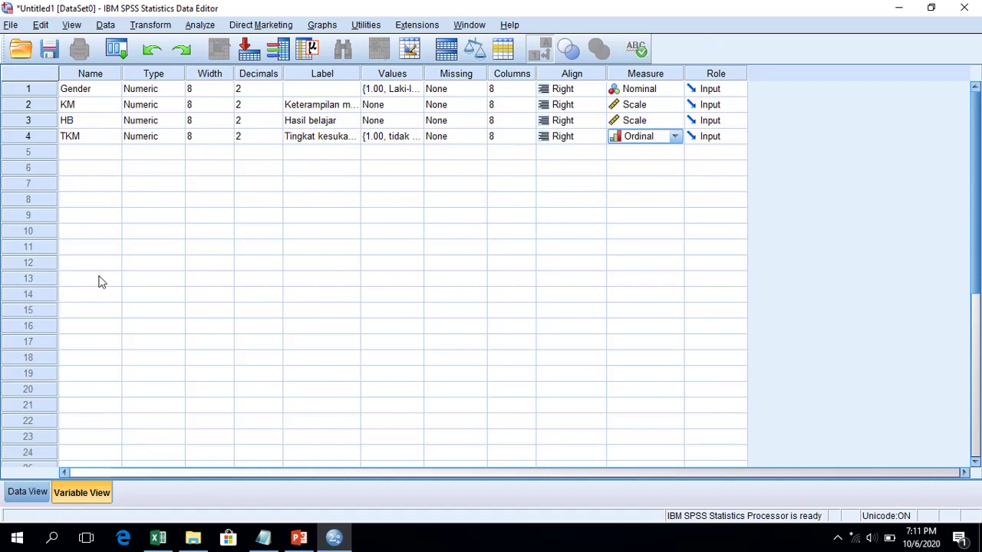
Show the empty SPSS data sheet, switch to the Excel workbook and copy the data in A2:D41 without the headers
left_click(25, 493)
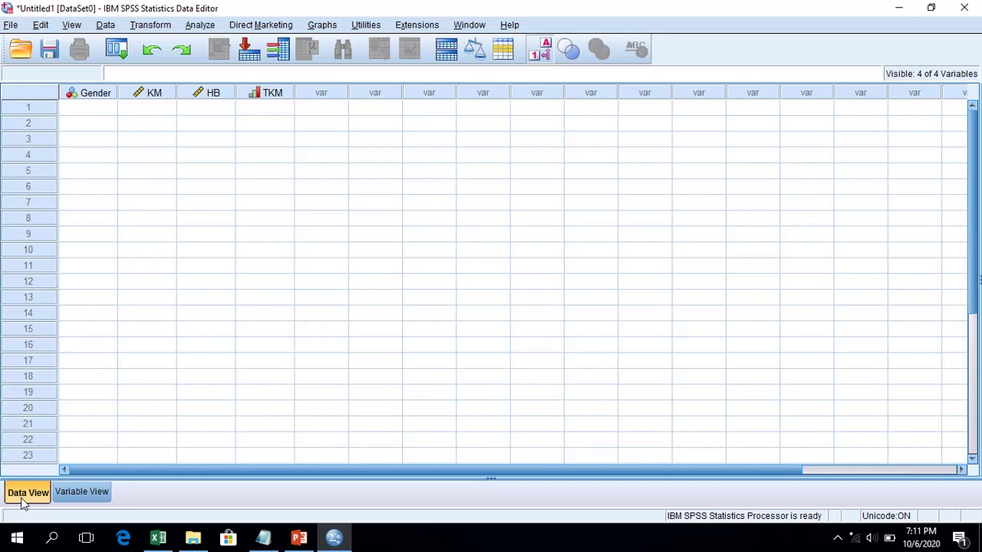
left_click(154, 540)
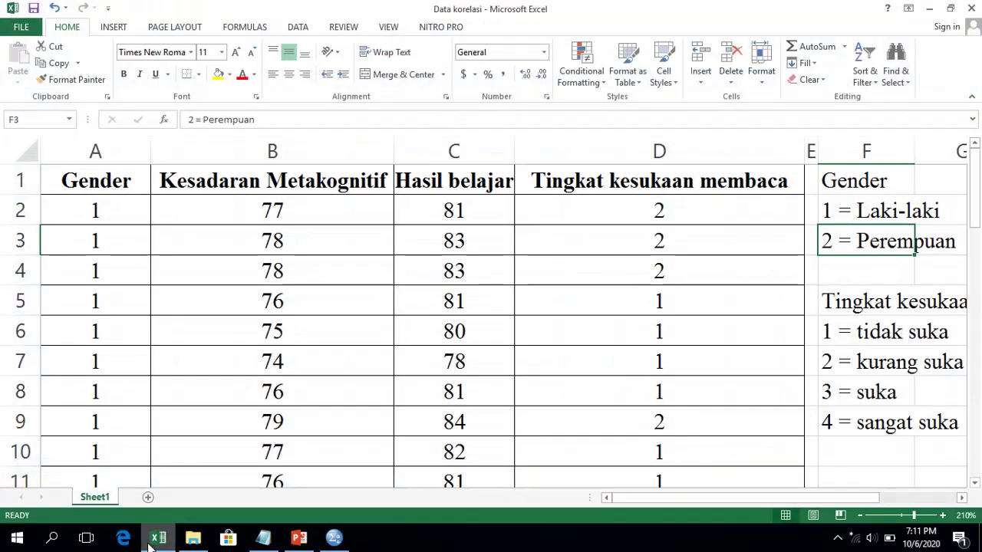
left_click(92, 213)
left_click_drag(147, 223, 603, 392)
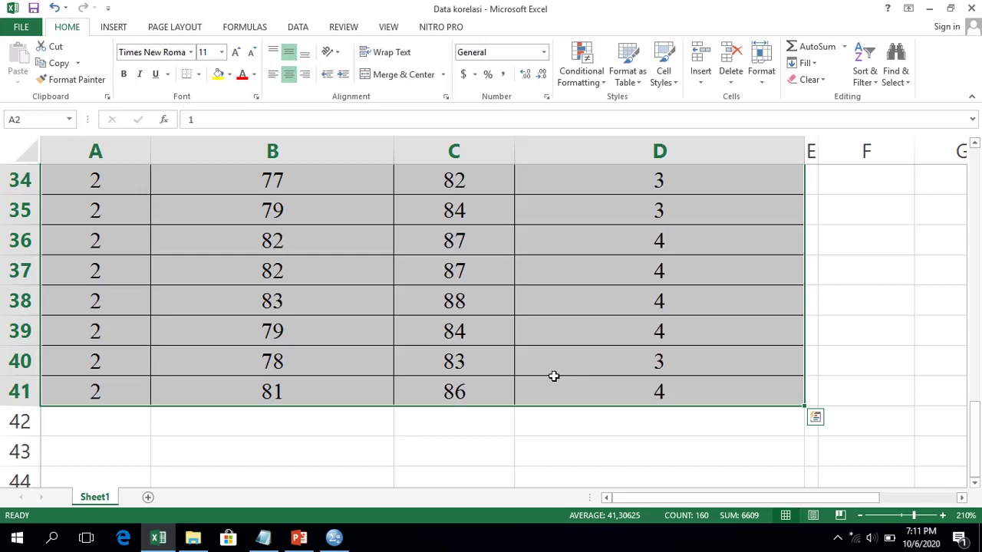
key("ctrl+c")
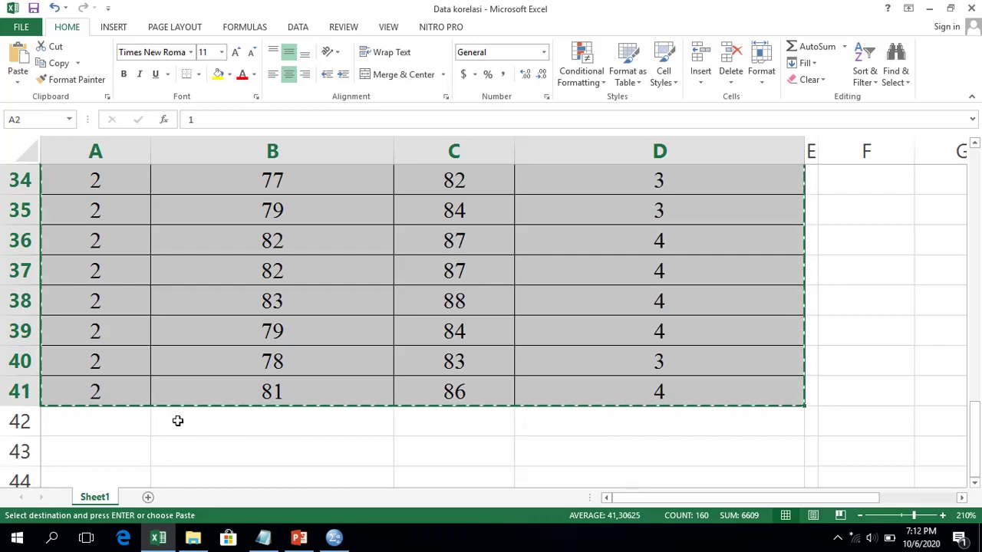
Switch back to SPSS and paste the copied data starting at the first Gender cell
left_click(338, 540)
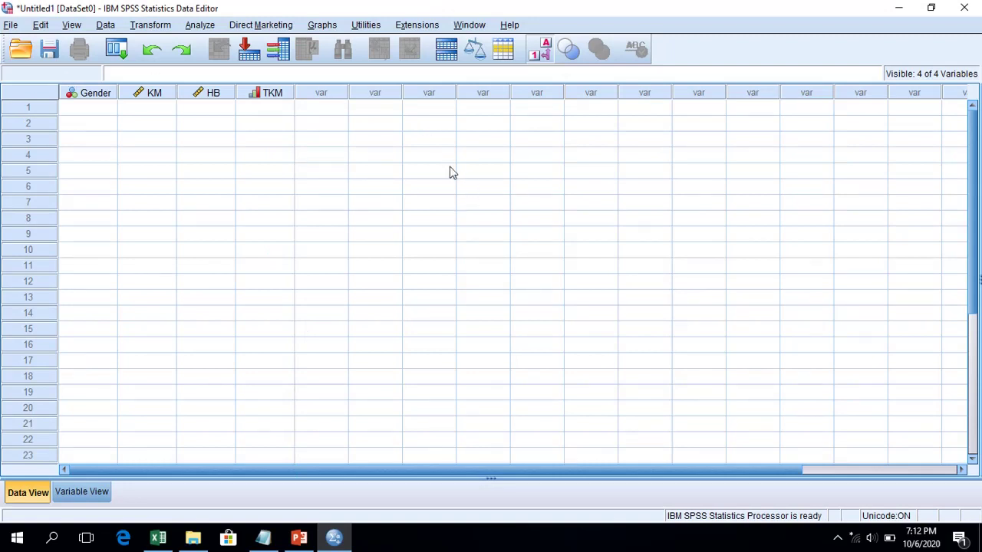
left_click(102, 110)
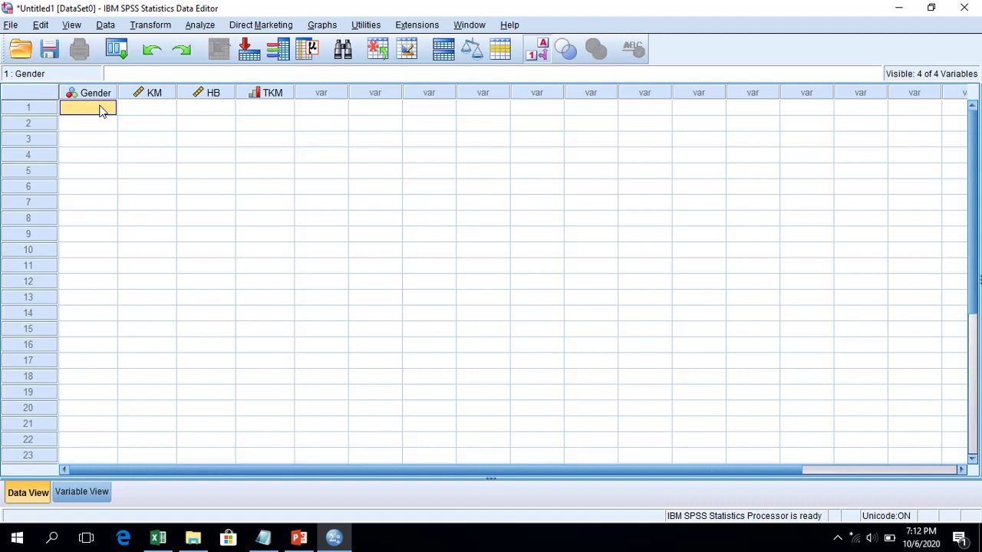
key("ctrl+v")
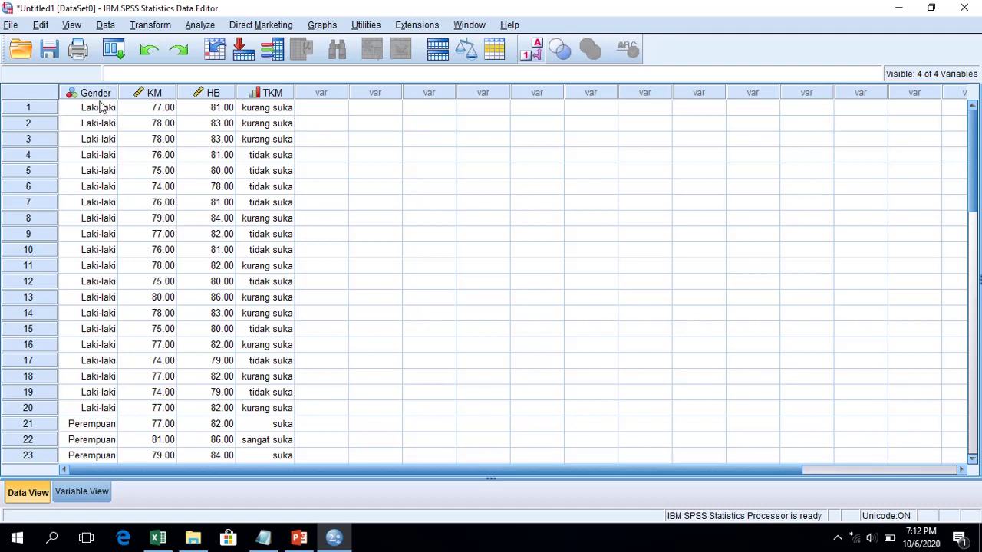
Check the pasted rows through to the Perempuan cases and compare the numeric codes with the value labels, leaving the labels displayed
scroll(127, 153, "down", 5)
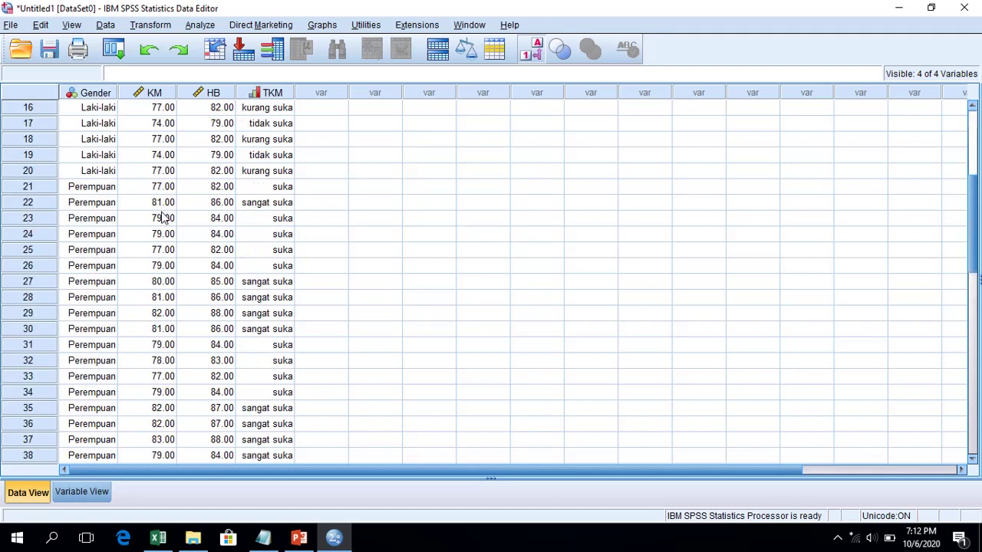
scroll(185, 224, "up", 5)
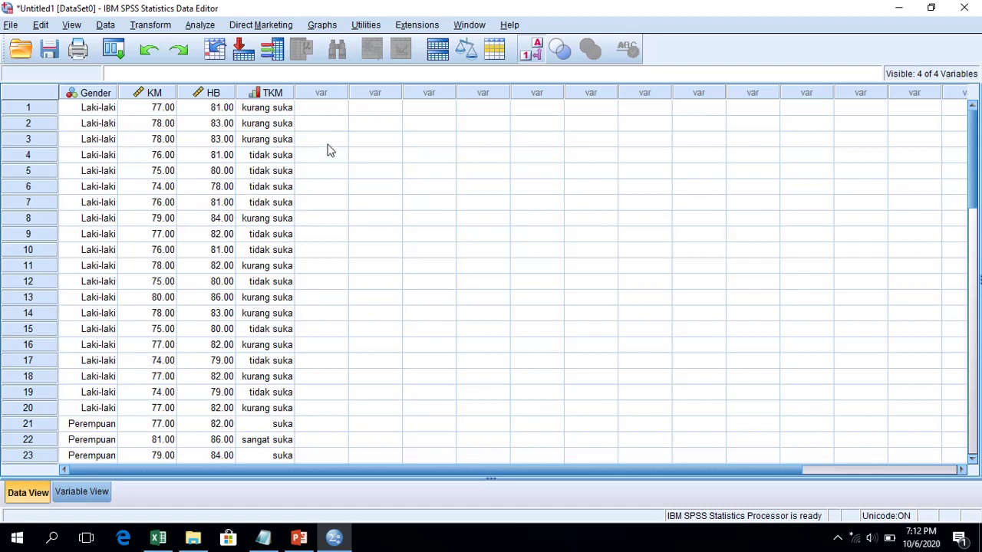
left_click(534, 52)
left_click(535, 52)
left_click(534, 52)
left_click(537, 58)
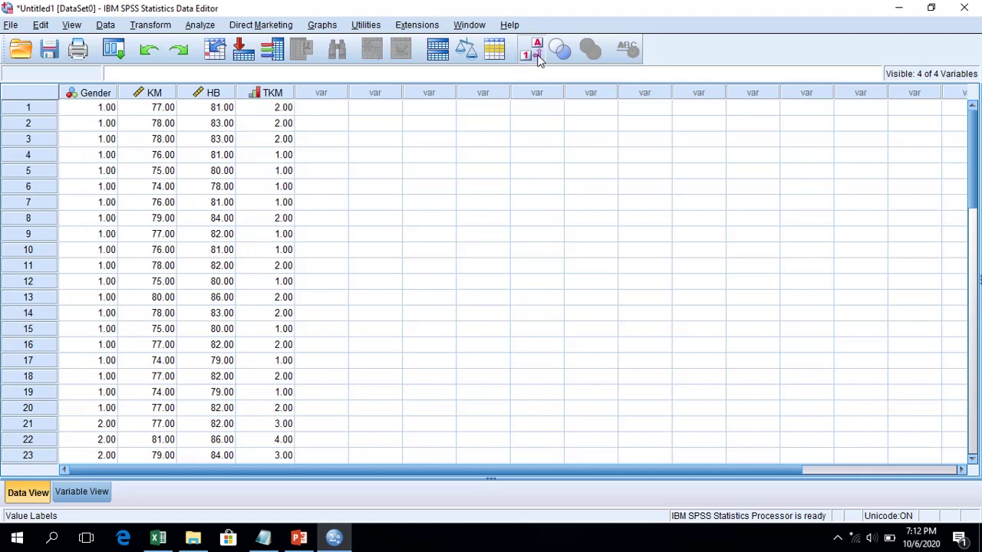
left_click(538, 60)
left_click(540, 60)
left_click(539, 60)
left_click(539, 58)
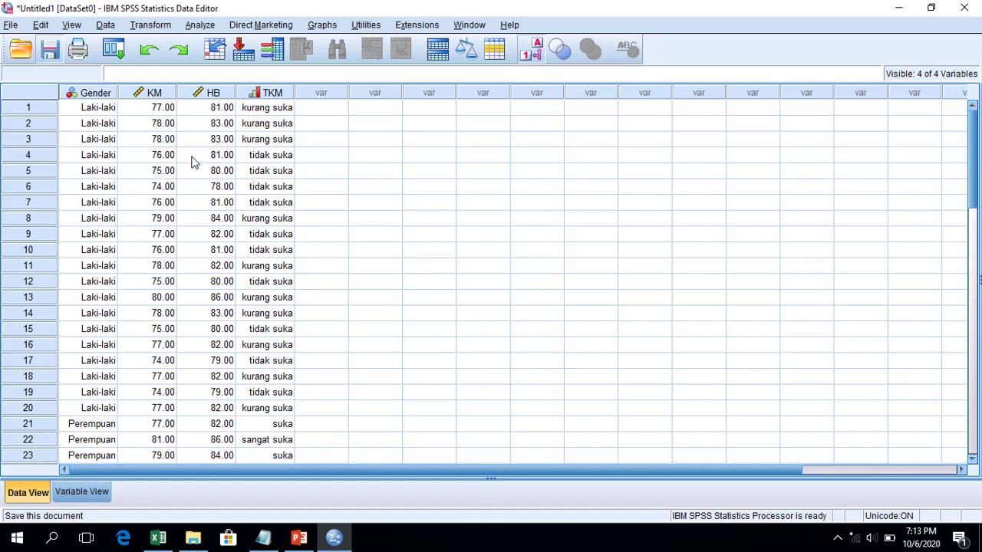
Start saving the dataset and choose the folder "10 Korelasi dan Regresi linear sederhana" inside "1 KAD" as its location
key("ctrl+s")
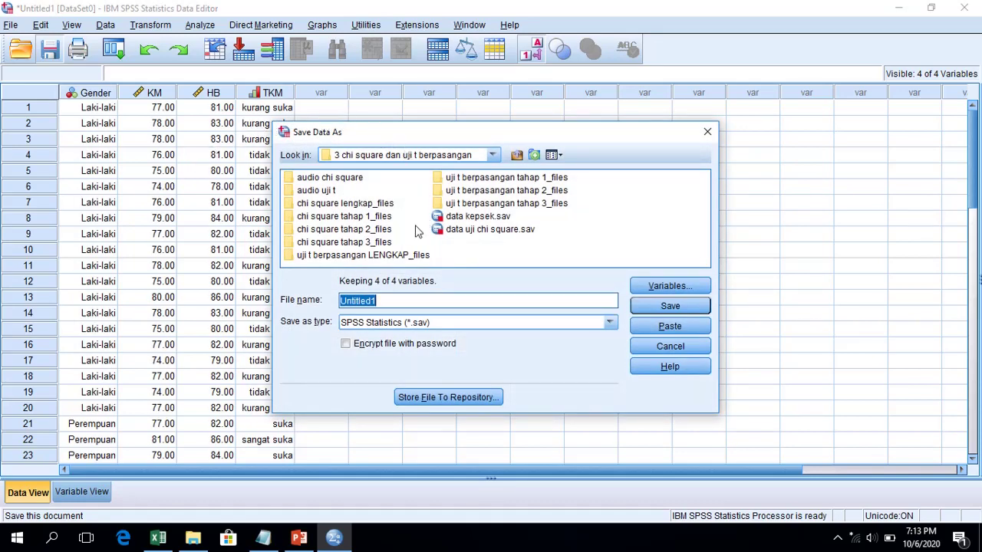
left_click(471, 155)
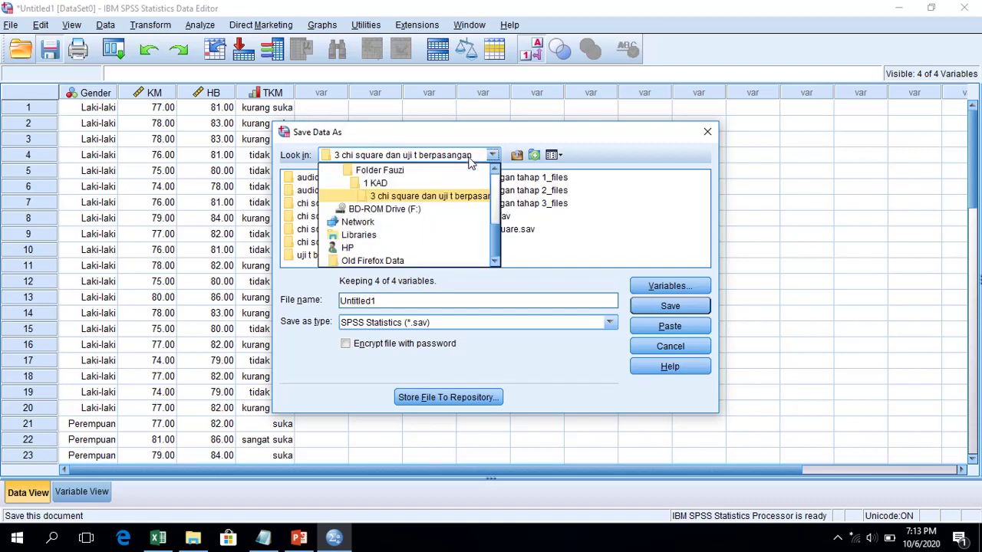
left_click(374, 184)
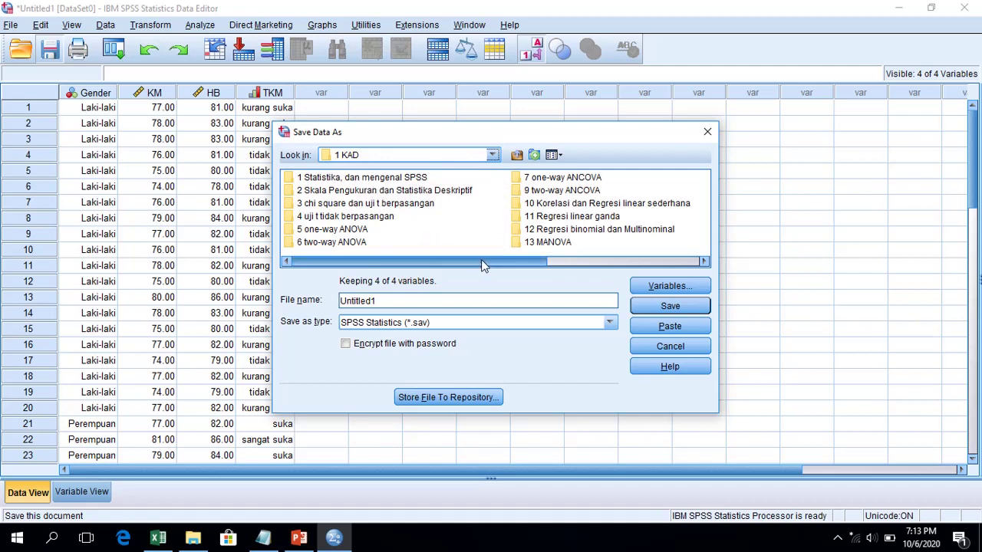
left_click(558, 206)
double_click(557, 206)
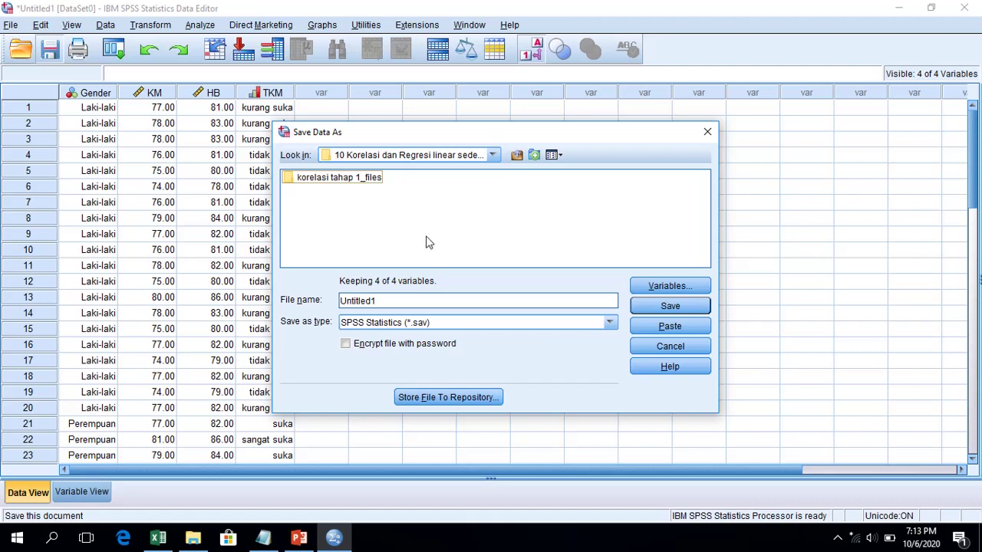
Name the SPSS Statistics data file "data korelasi" and save it
left_click(396, 301)
left_click_drag(396, 301, 193, 287)
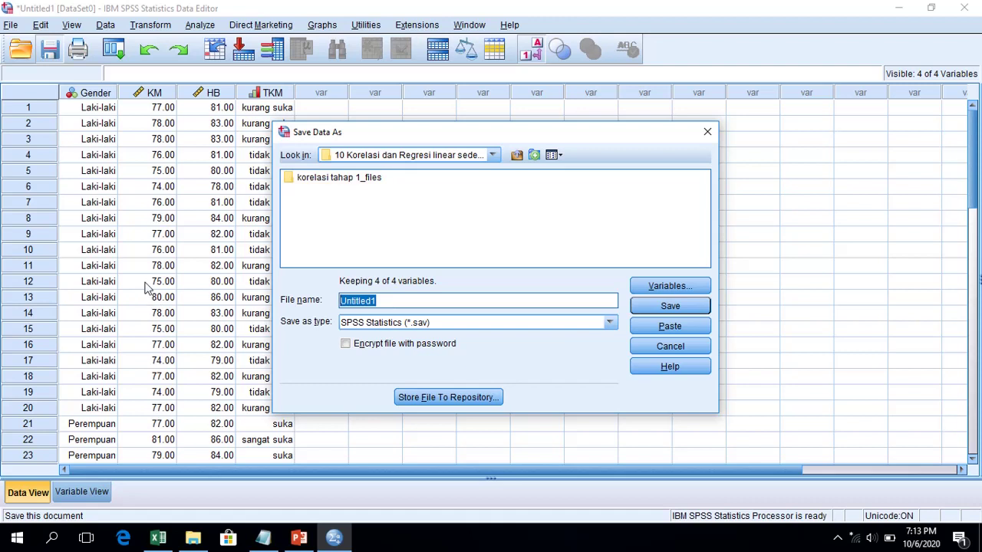
type("daa")
key("BackSpace")
type("ta korelasi")
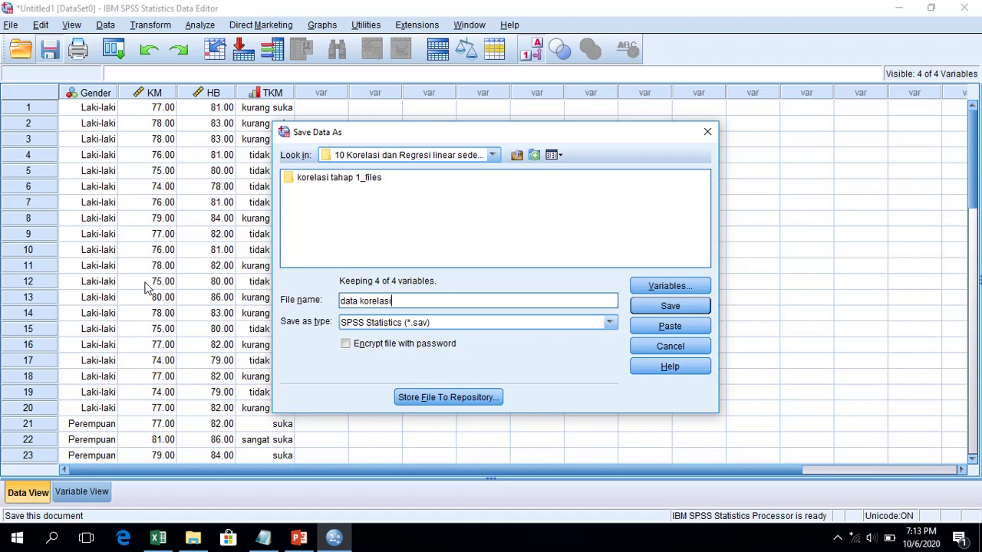
key("Return")
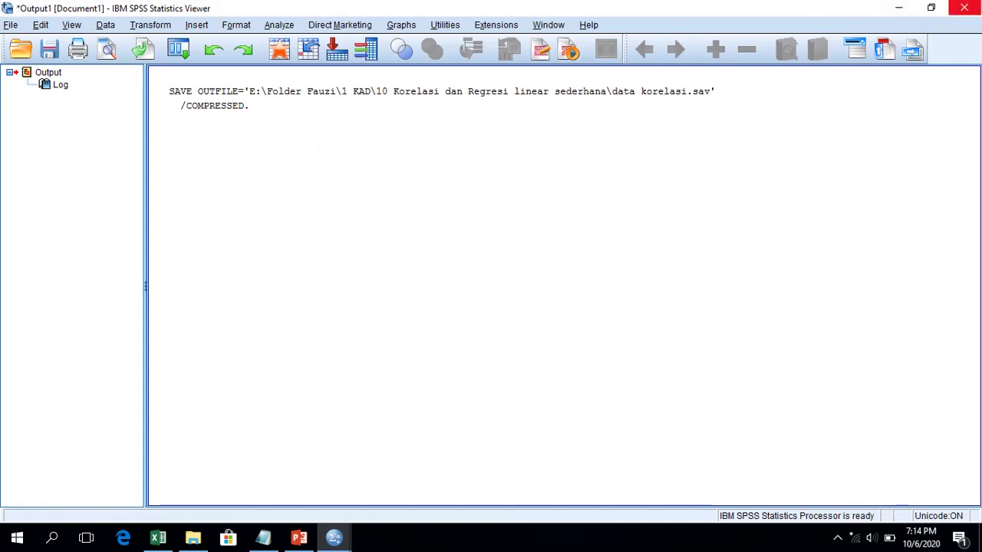
Review the save log in the output window, the variable definitions and the data sheet, finishing on the data sheet
left_click(222, 98)
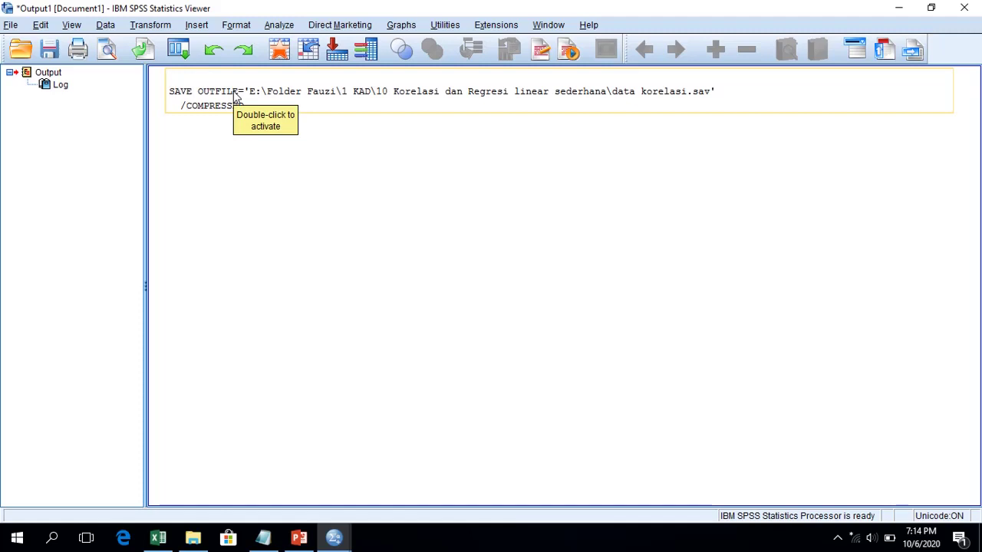
left_click(215, 121)
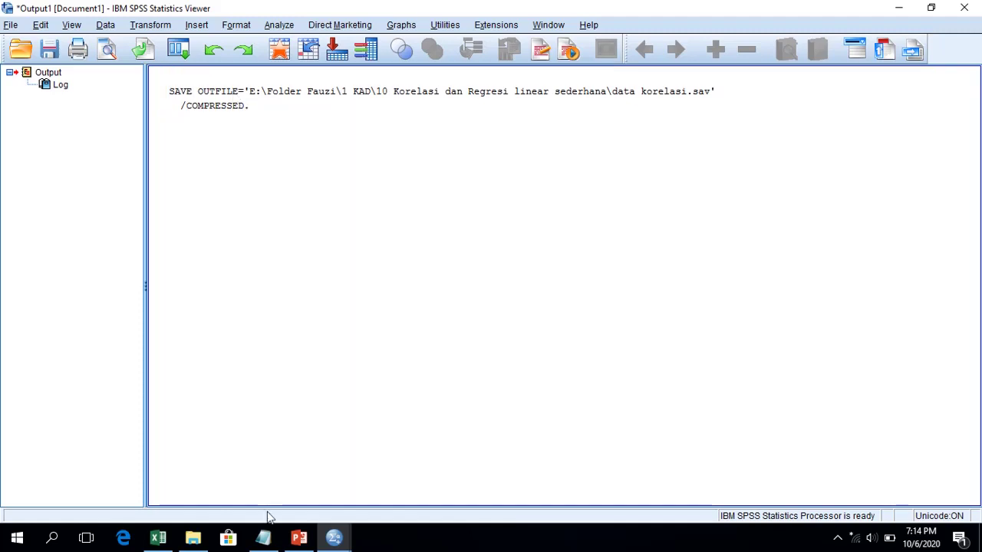
left_click(337, 540)
left_click(269, 476)
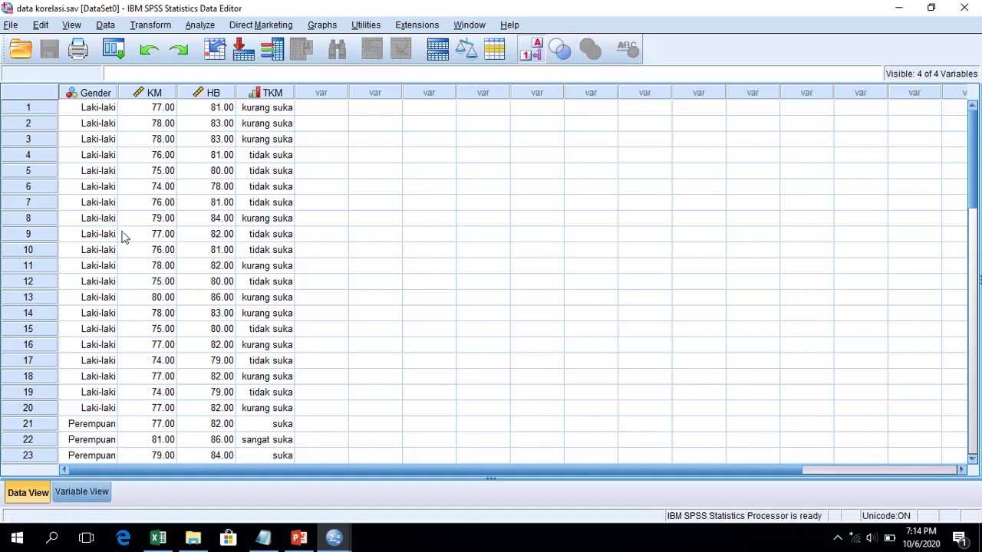
left_click(61, 495)
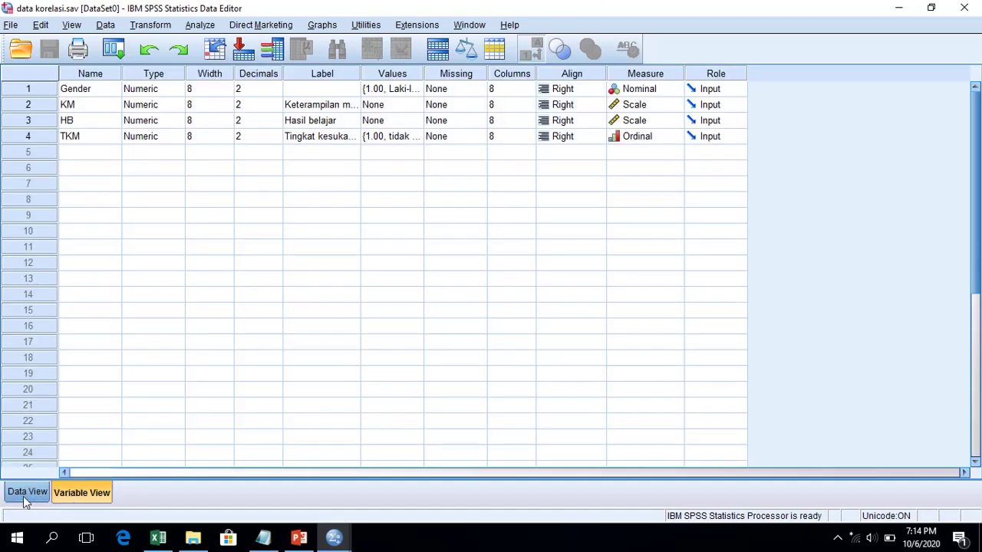
left_click(46, 492)
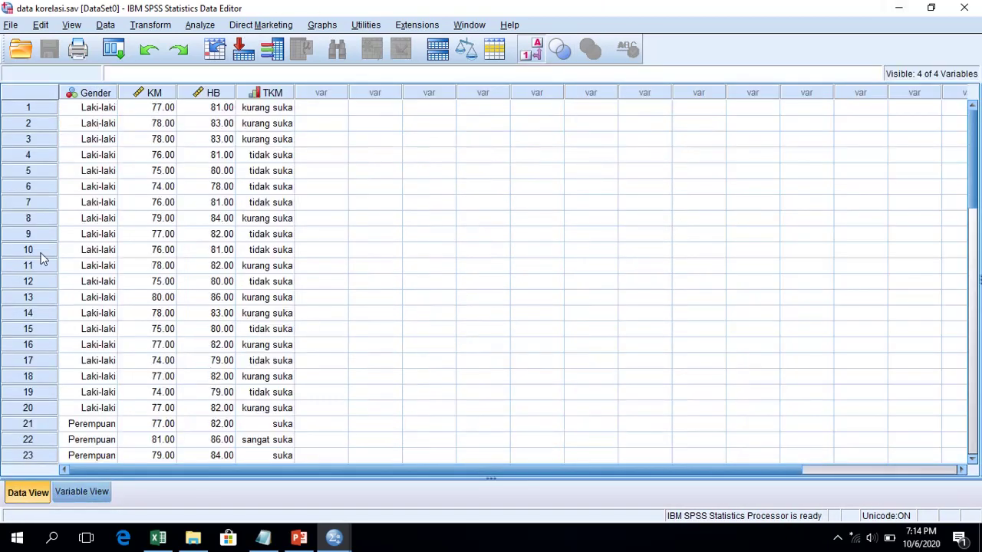
mouse_move(334, 537)
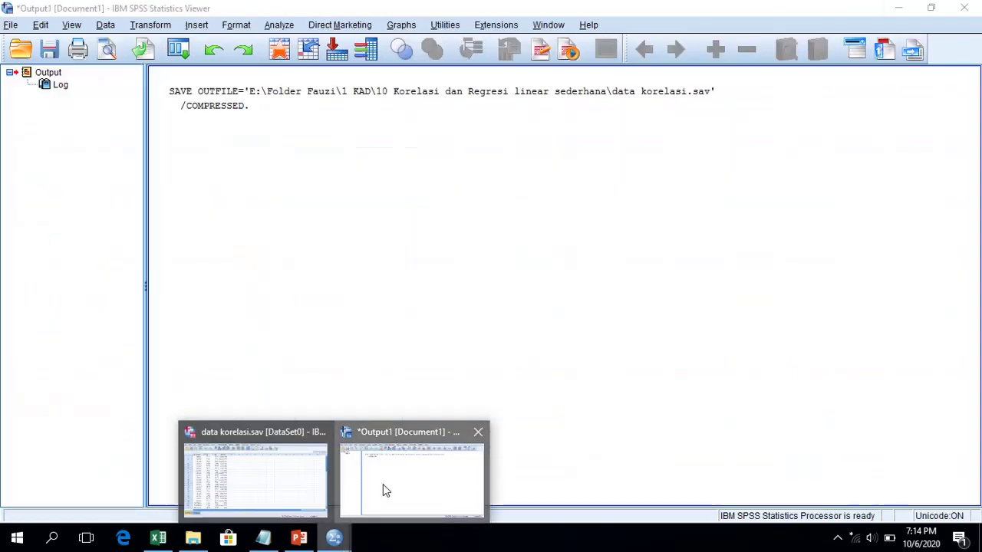
left_click(383, 484)
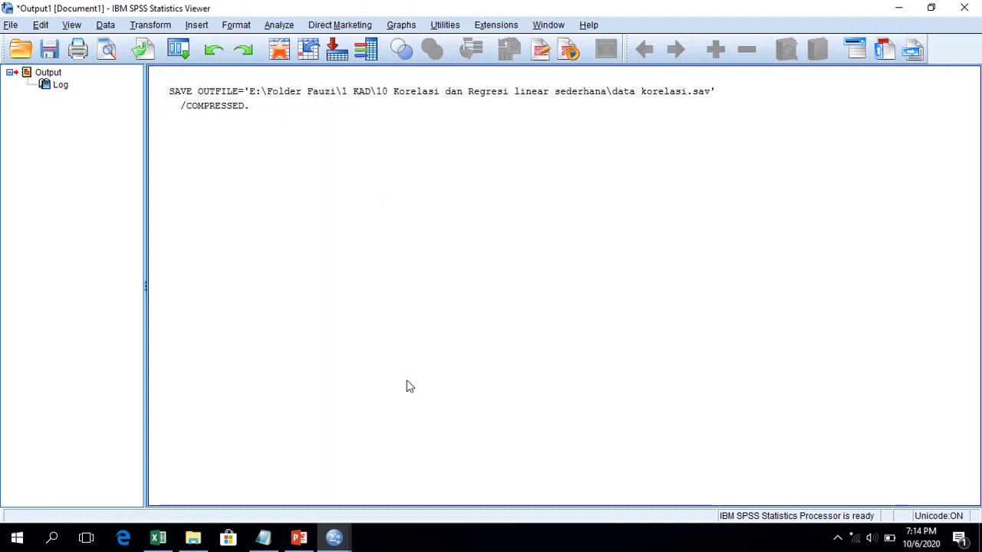
mouse_move(333, 537)
left_click(287, 497)
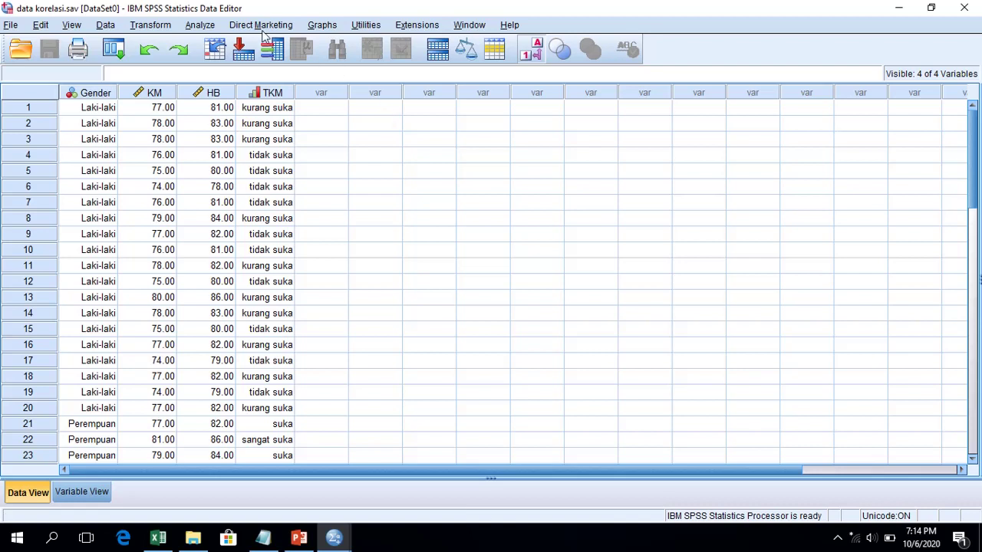
Run a two-tailed Pearson bivariate correlation between Keterampilan metakognitif [KM] and Hasil belajar [HB] with significant correlations flagged
left_click(198, 27)
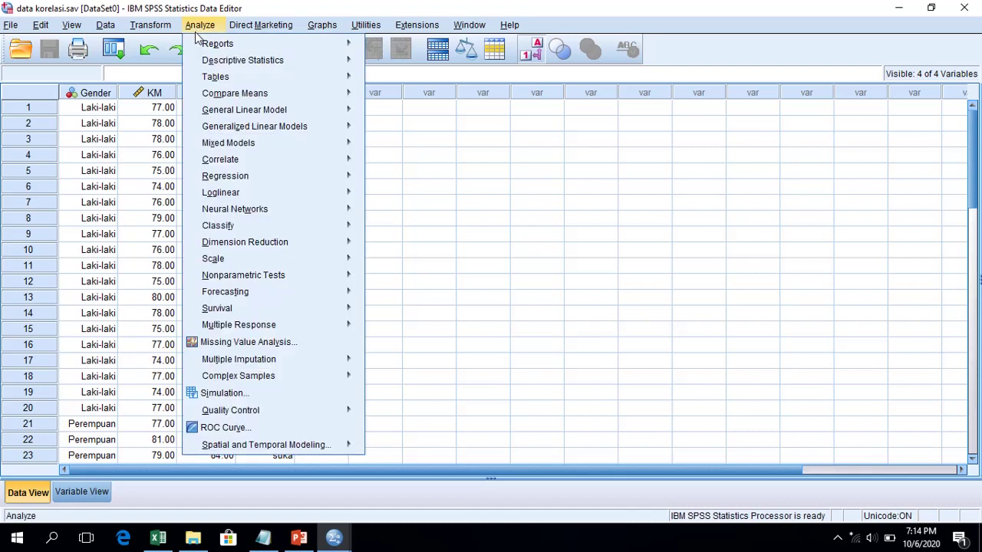
mouse_move(252, 162)
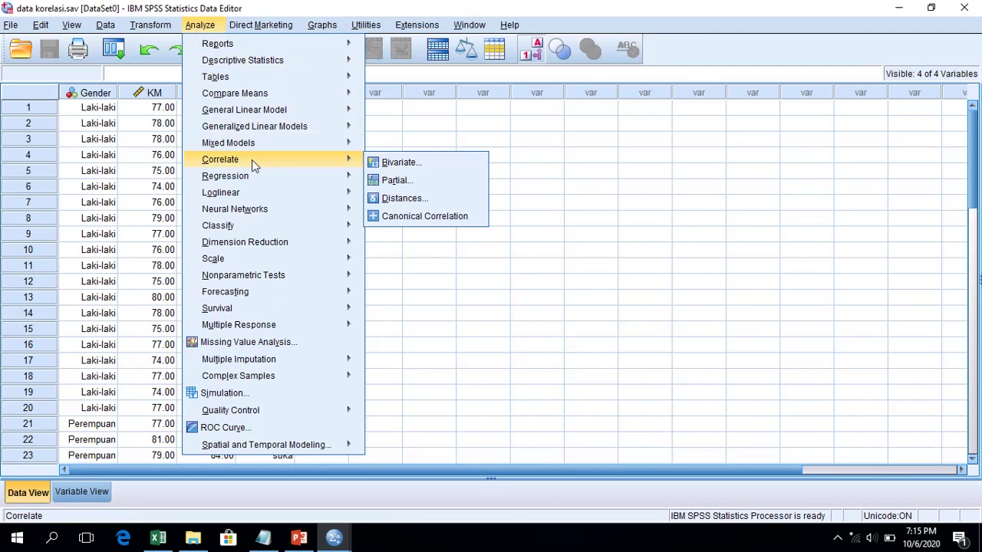
left_click(426, 164)
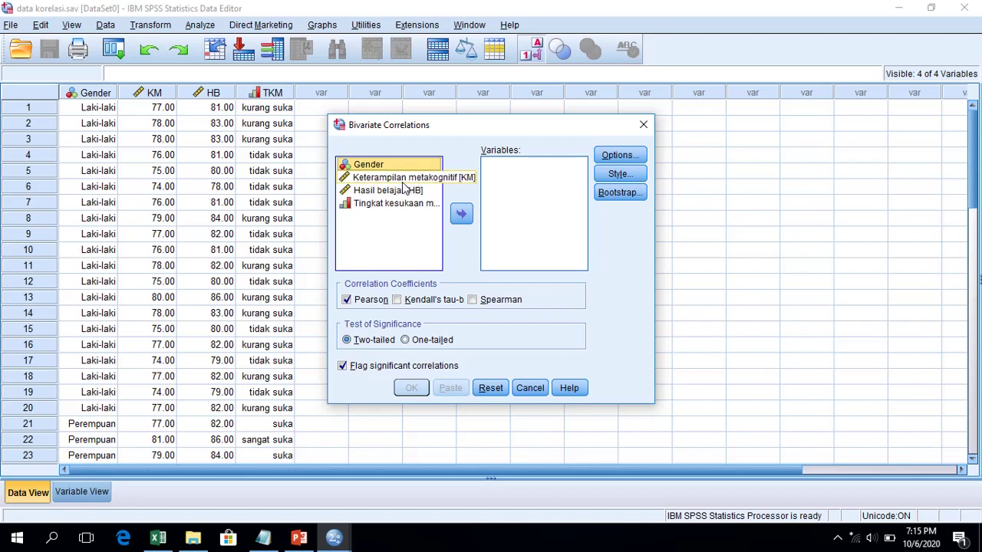
left_click(403, 180)
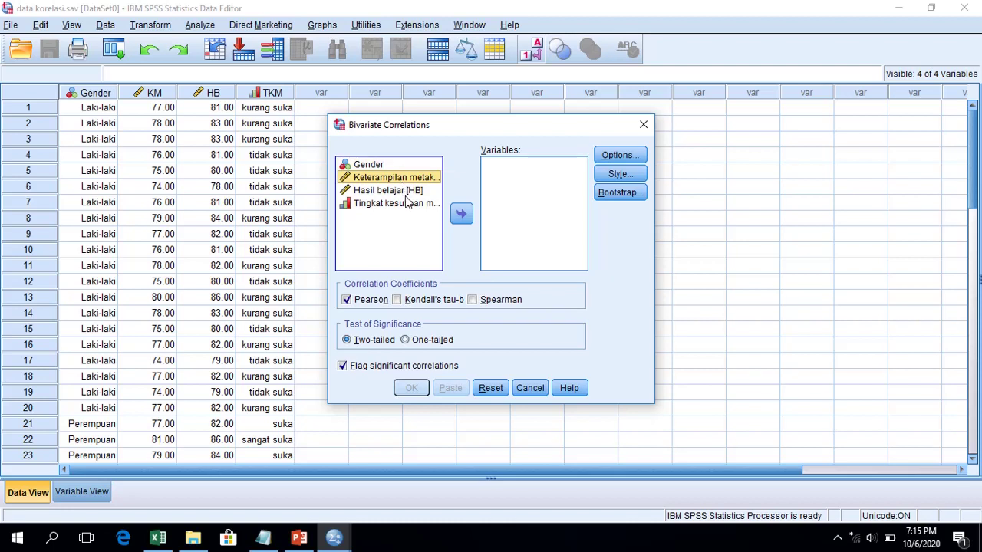
left_click(406, 195)
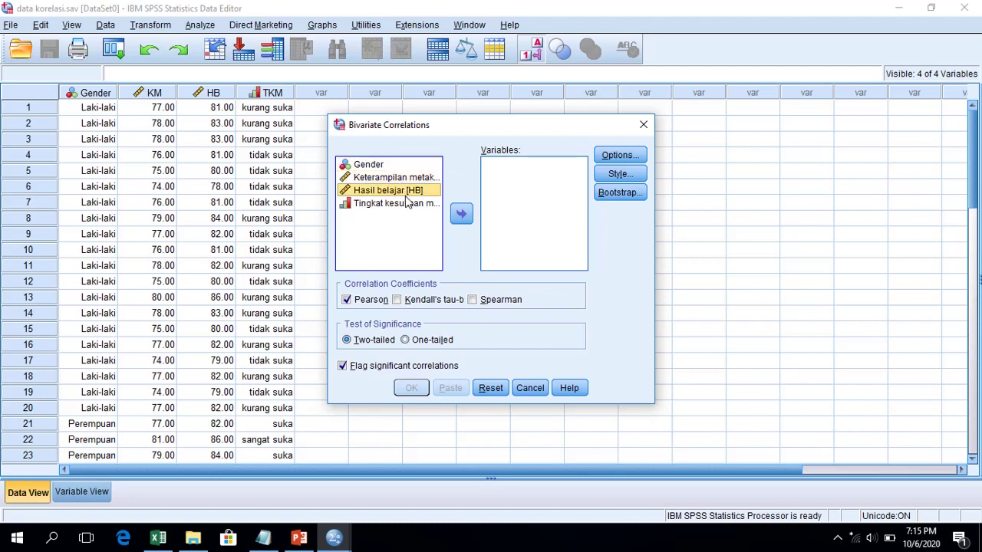
left_click(396, 178)
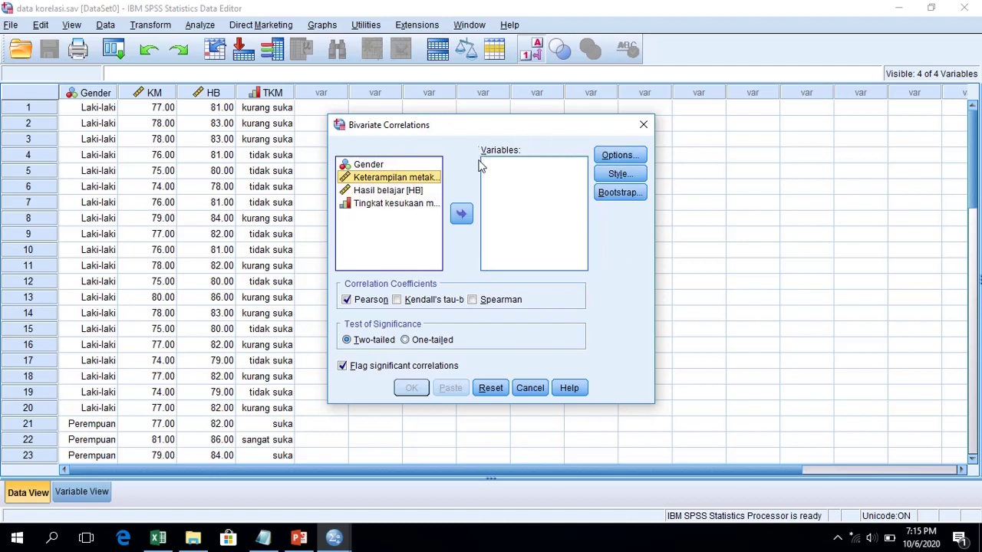
left_click(462, 221)
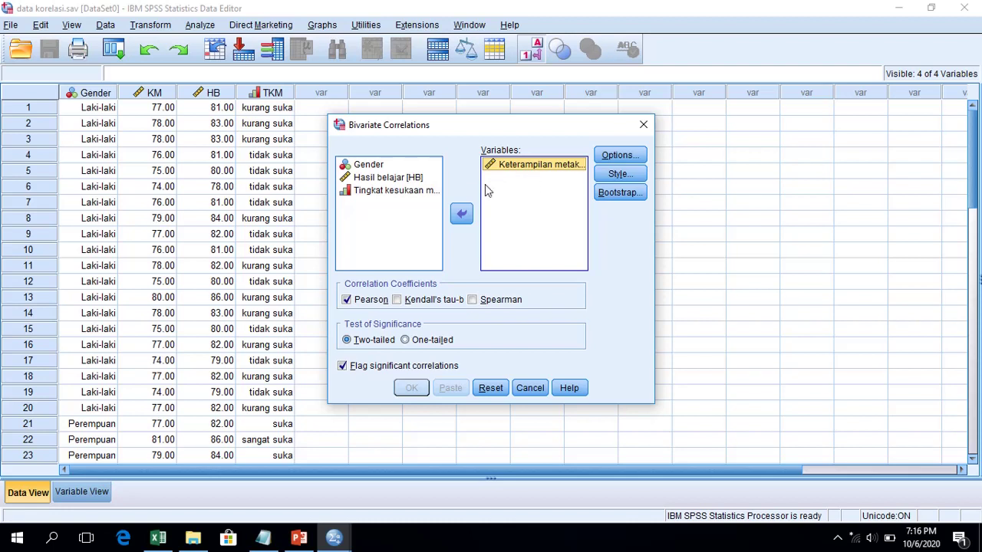
left_click(428, 179)
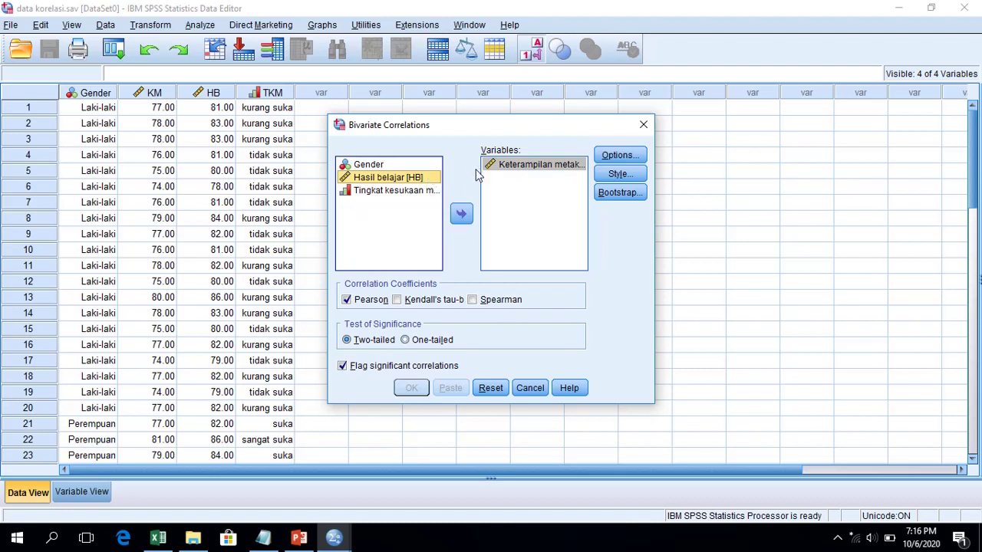
left_click(473, 216)
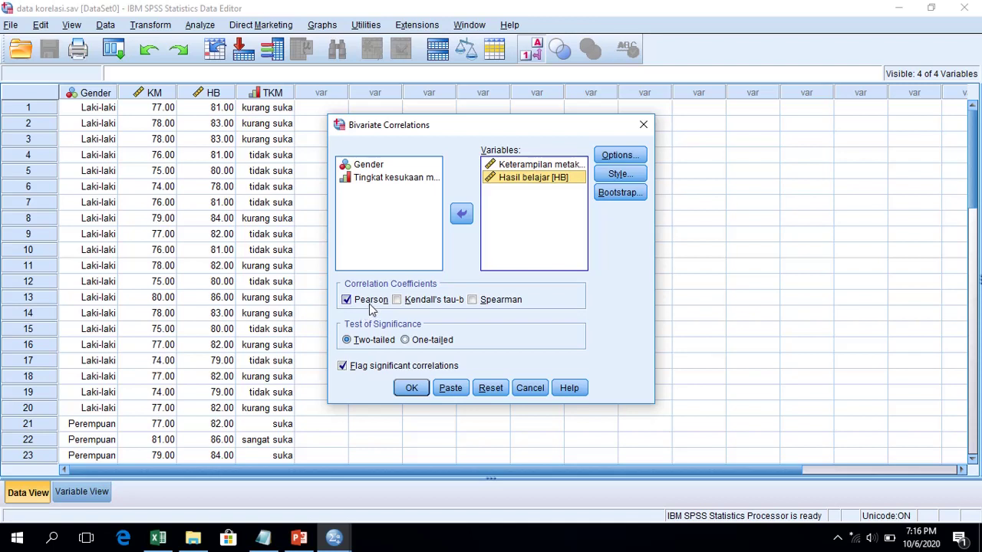
left_click(408, 389)
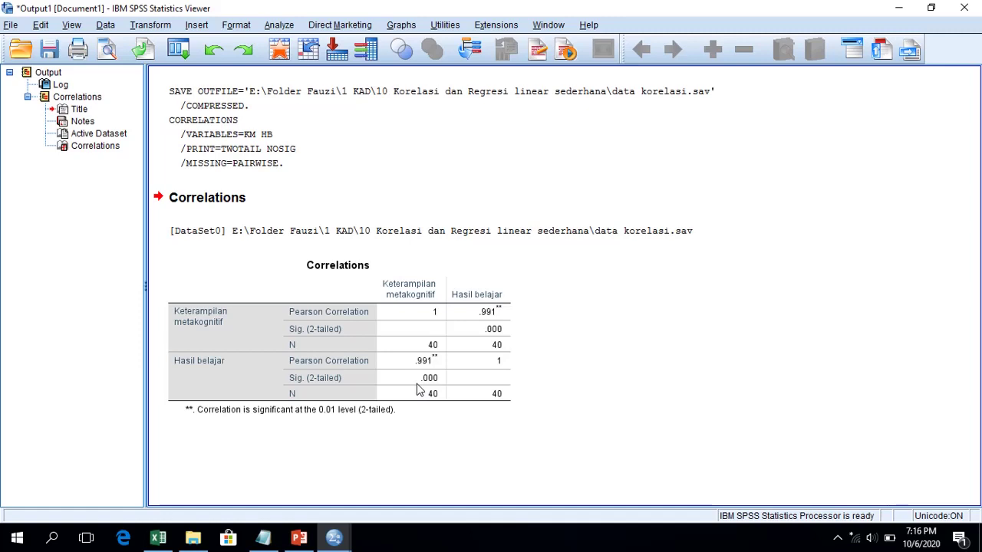
Examine the Pearson correlation, significance and N values for Keterampilan metakognitif and Hasil belajar in the Correlations table
left_click(417, 383)
left_click(536, 298)
left_click(516, 294)
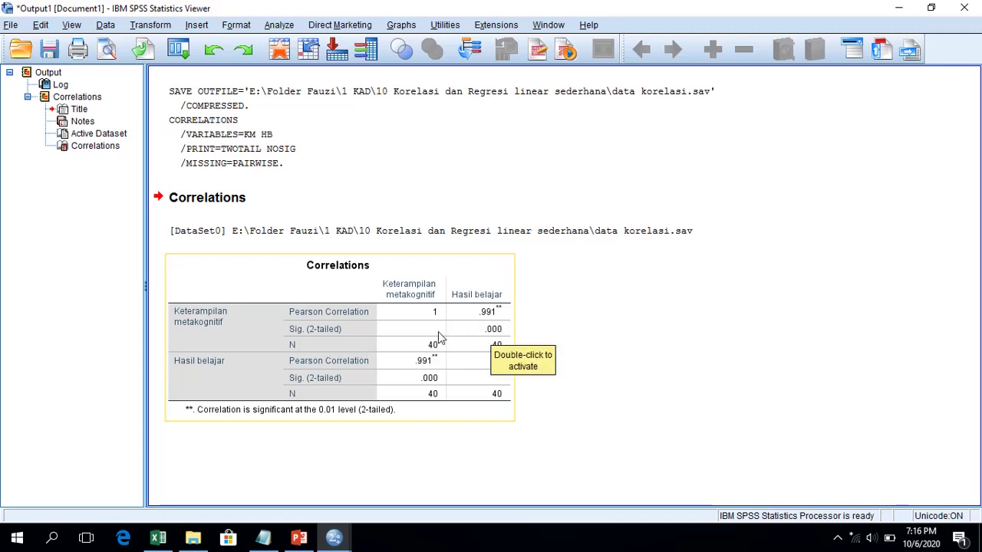
left_click(535, 330)
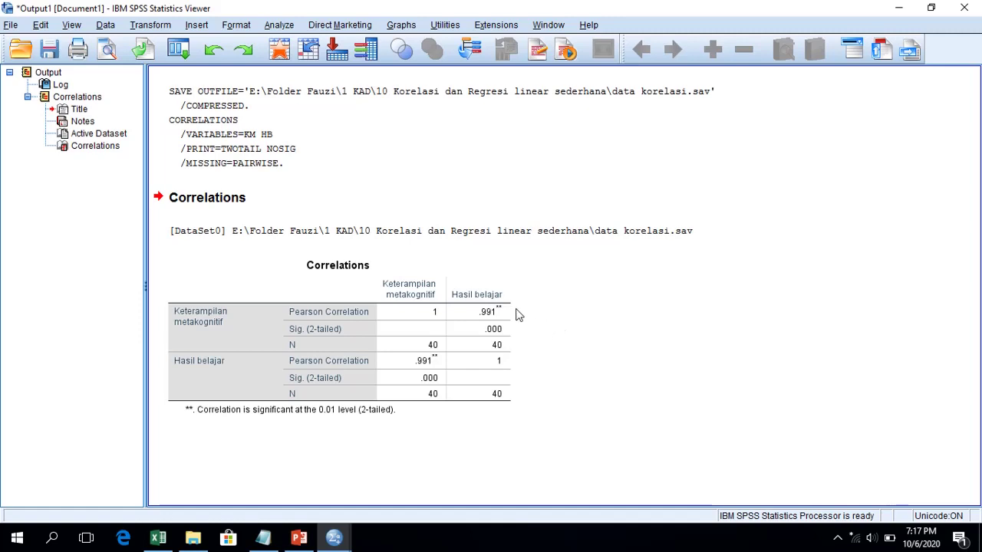
left_click(476, 342)
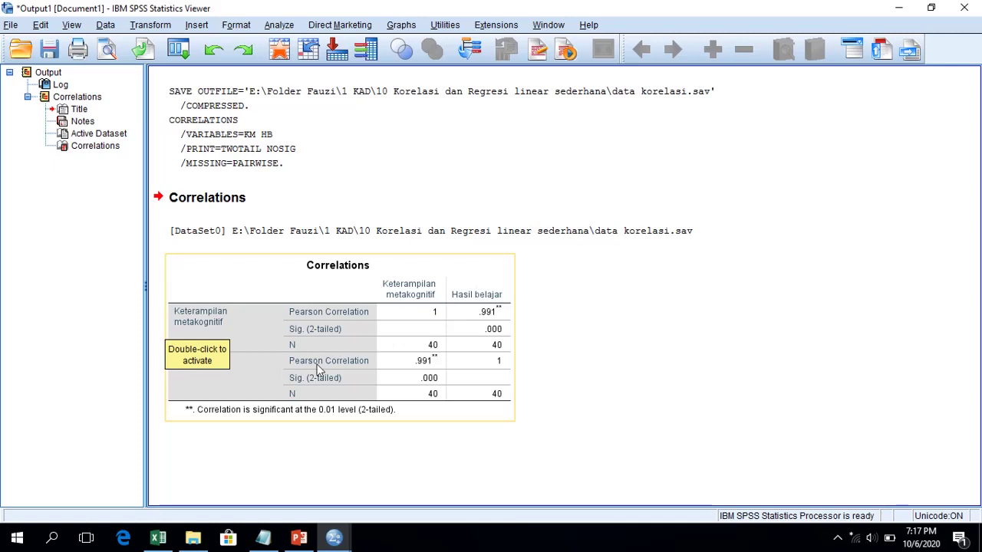
left_click(238, 393)
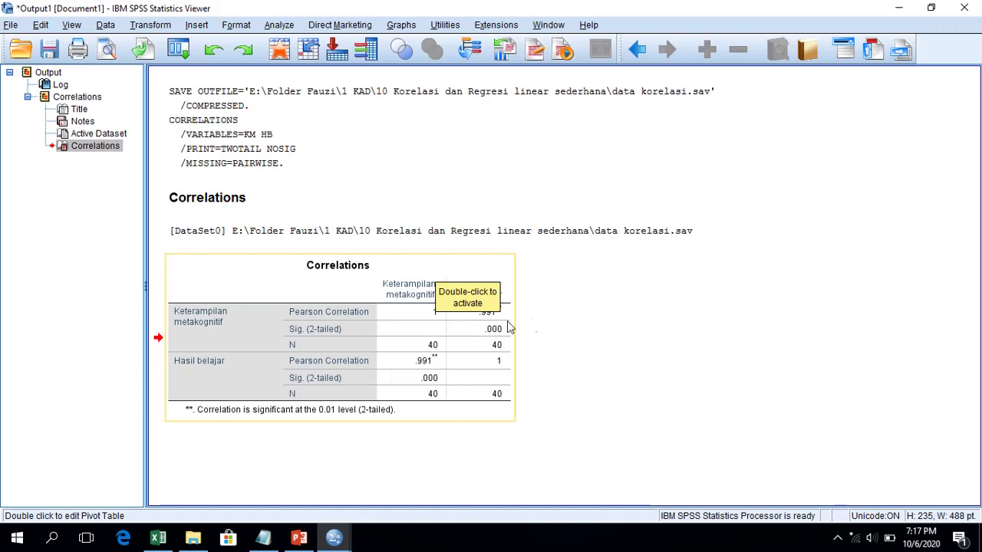
left_click(537, 324)
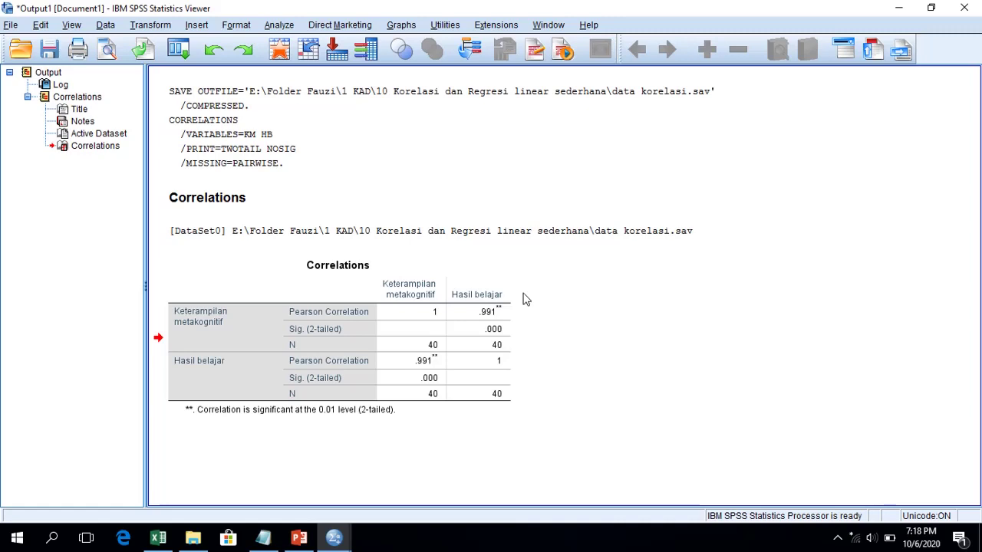
Start an Explore analysis with Keterampilan metakognitif [KM] and Hasil belajar [HB] as the dependent variables
left_click(280, 26)
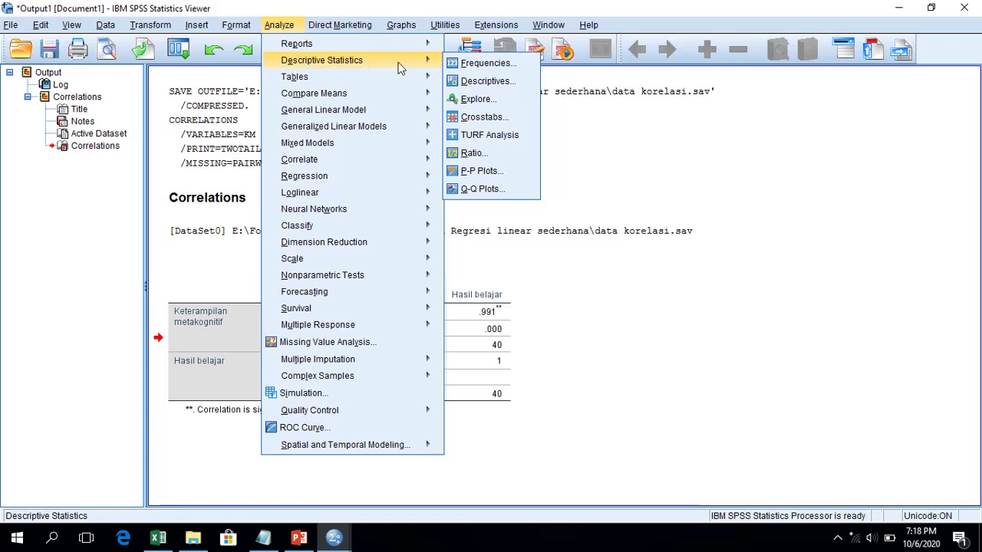
left_click(529, 104)
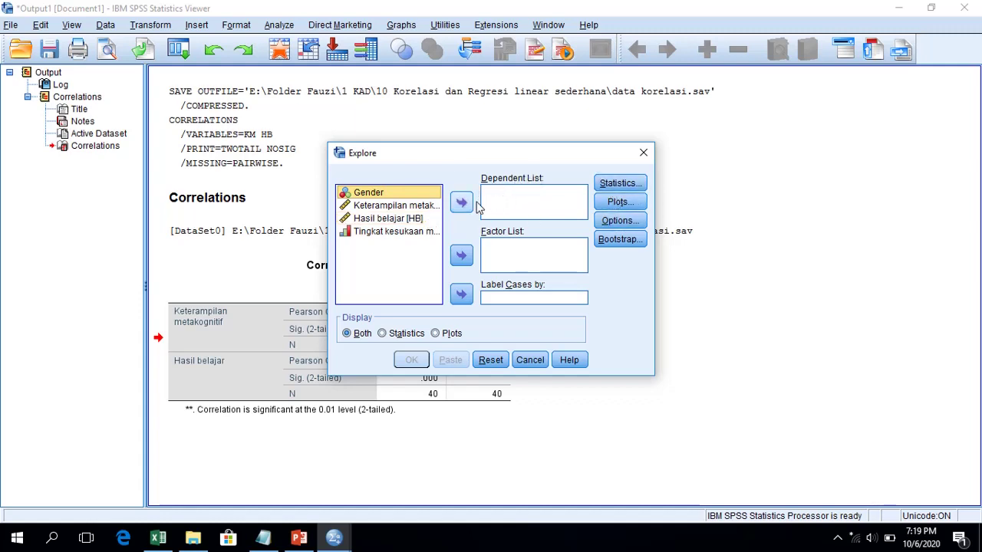
left_click(407, 205)
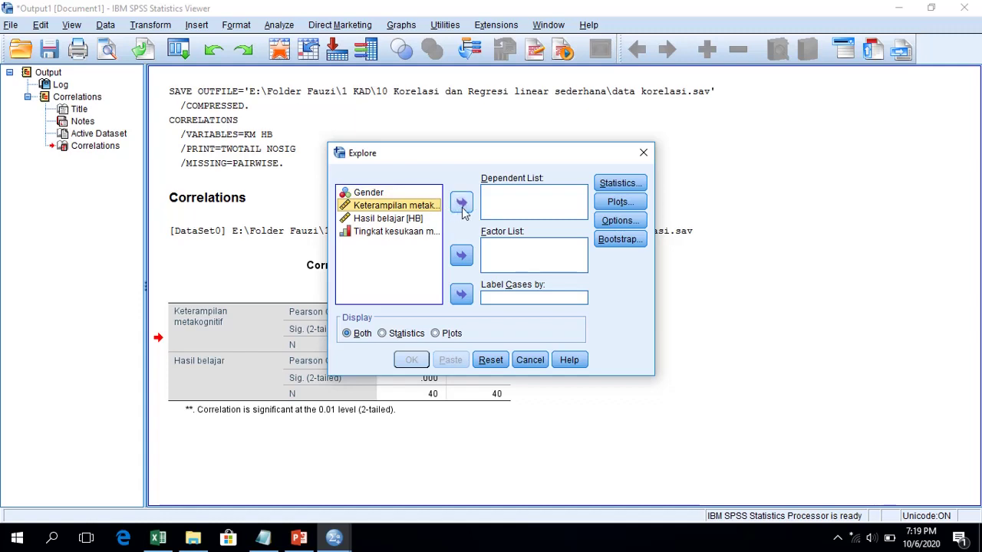
left_click(461, 203)
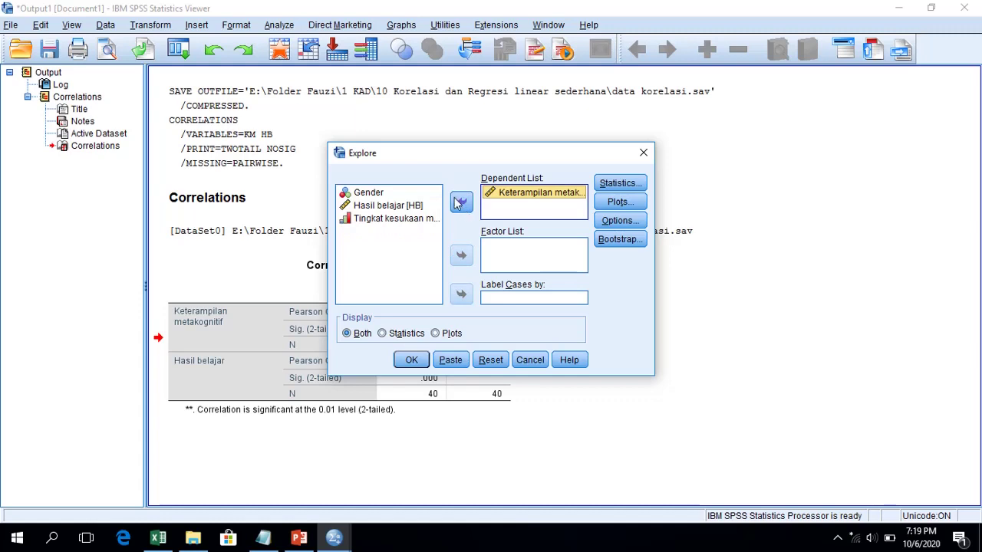
left_click(408, 210)
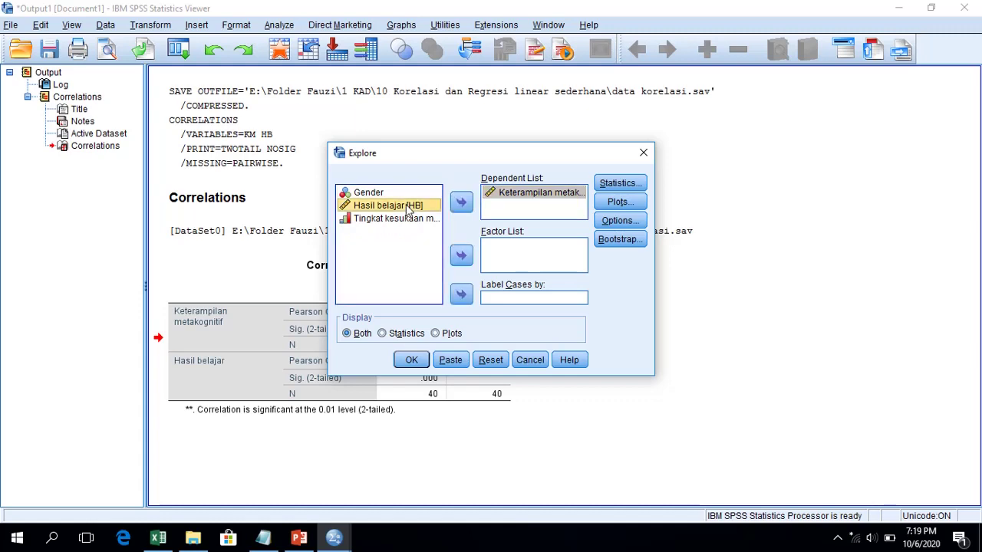
left_click(461, 202)
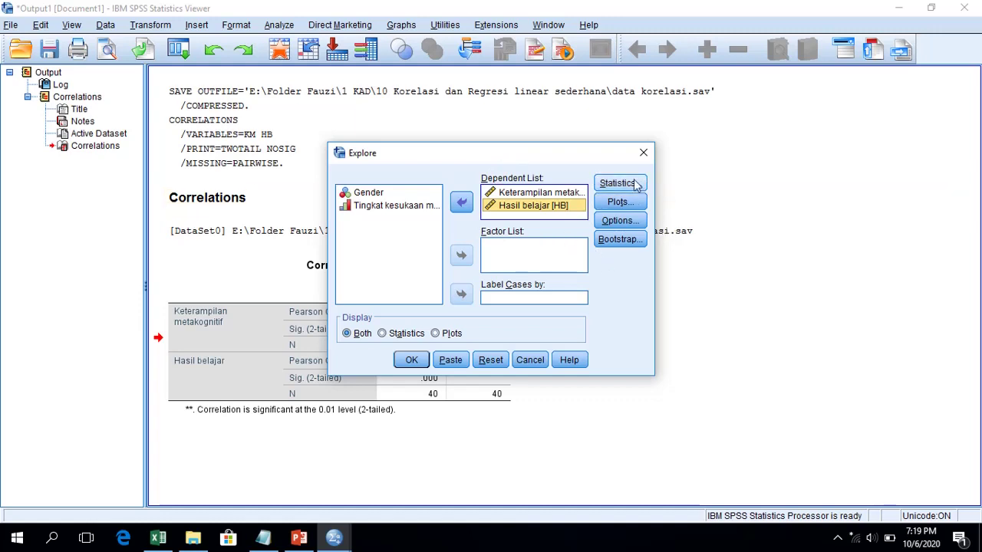
Set the Explore plots to no boxplots, no stem-and-leaf and normality plots with tests, and run the analysis
left_click(638, 207)
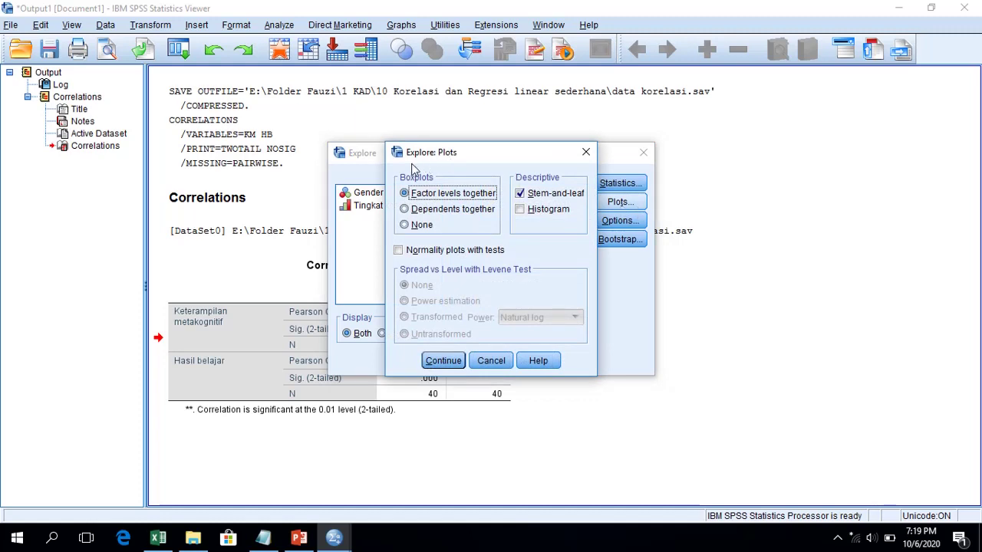
left_click(423, 226)
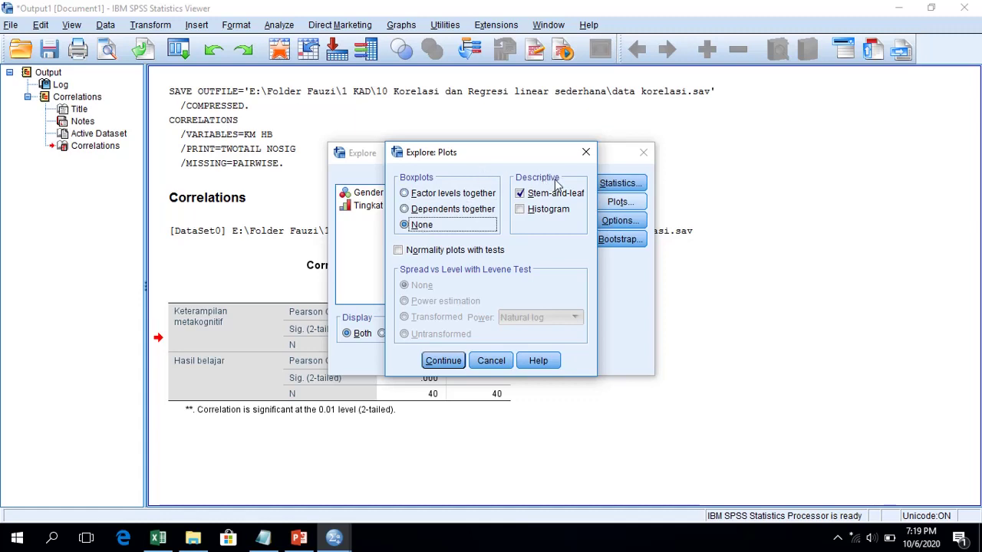
left_click(529, 194)
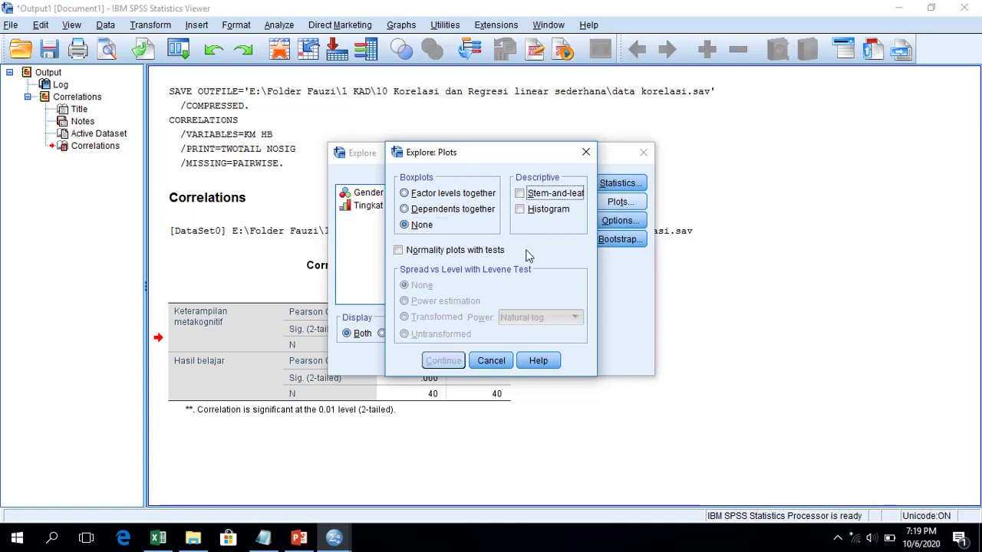
left_click(444, 253)
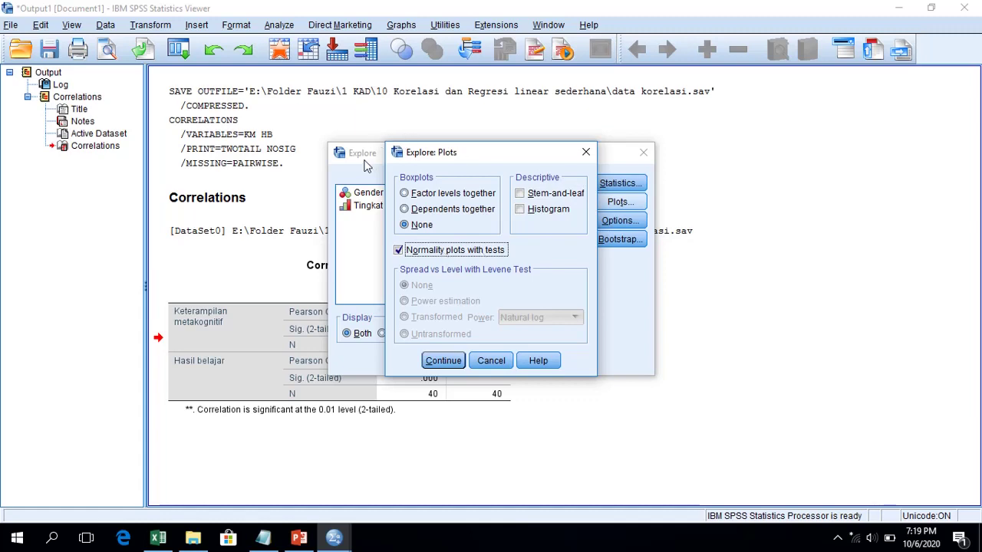
left_click(442, 361)
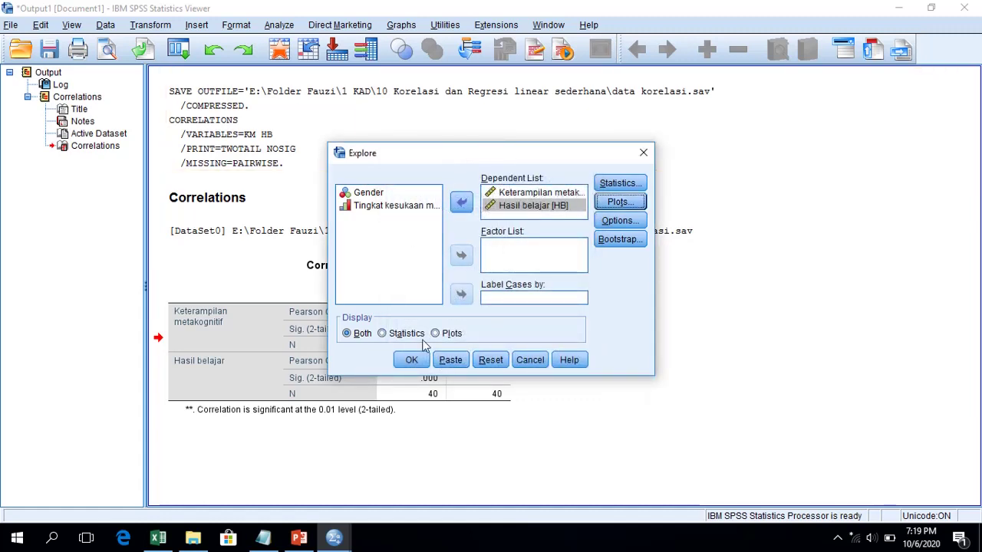
left_click(412, 359)
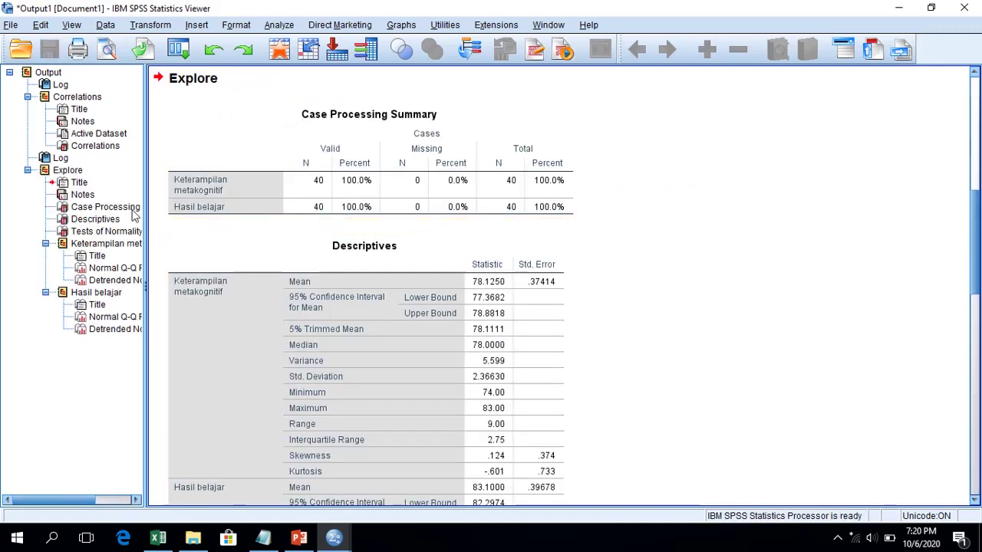
Examine the Kolmogorov-Smirnov and Shapiro-Wilk significance values for both variables in the Tests of Normality table
left_click(84, 233)
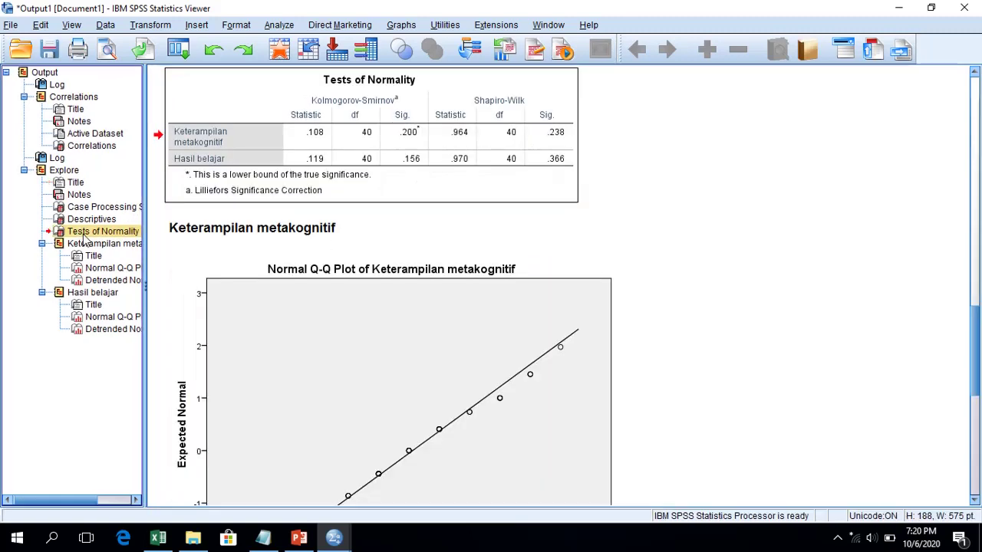
left_click(552, 137)
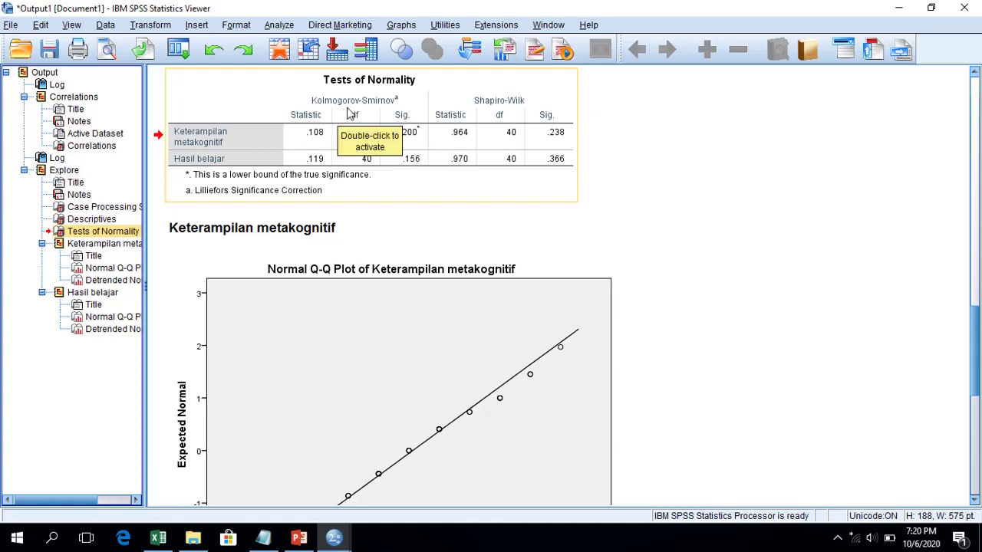
left_click(778, 206)
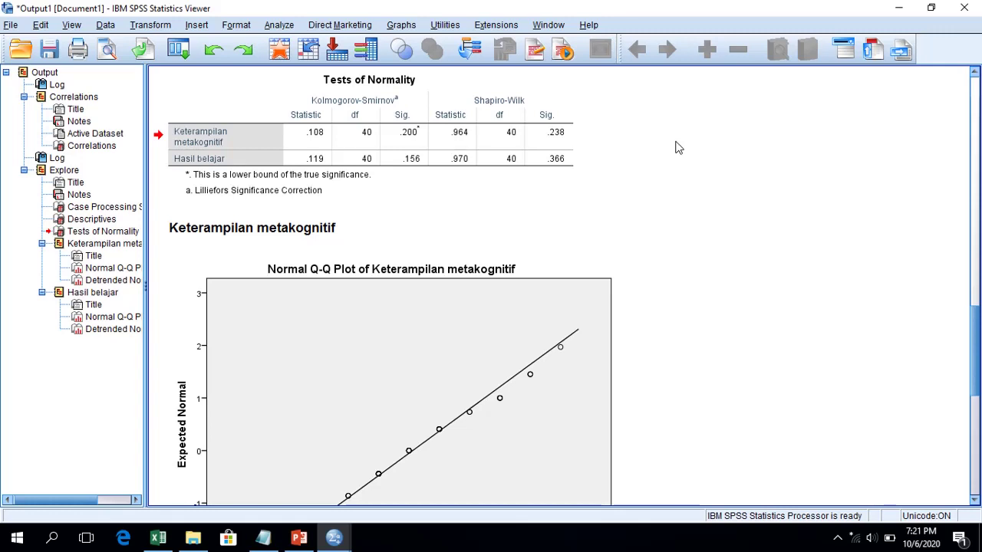
Set up a linear regression with Hasil belajar [HB] as dependent and Keterampilan metakognitif [KM] as independent variable
left_click(270, 25)
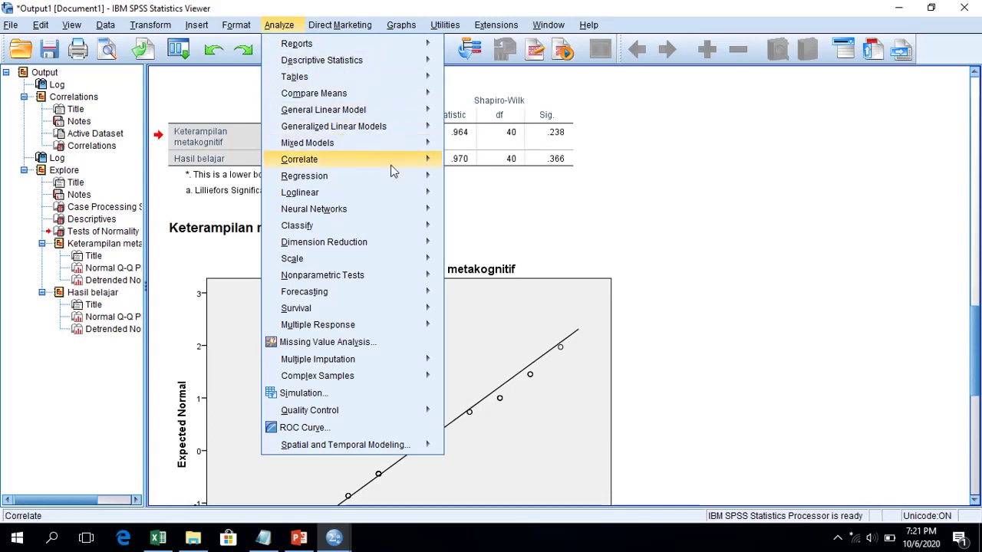
mouse_move(411, 178)
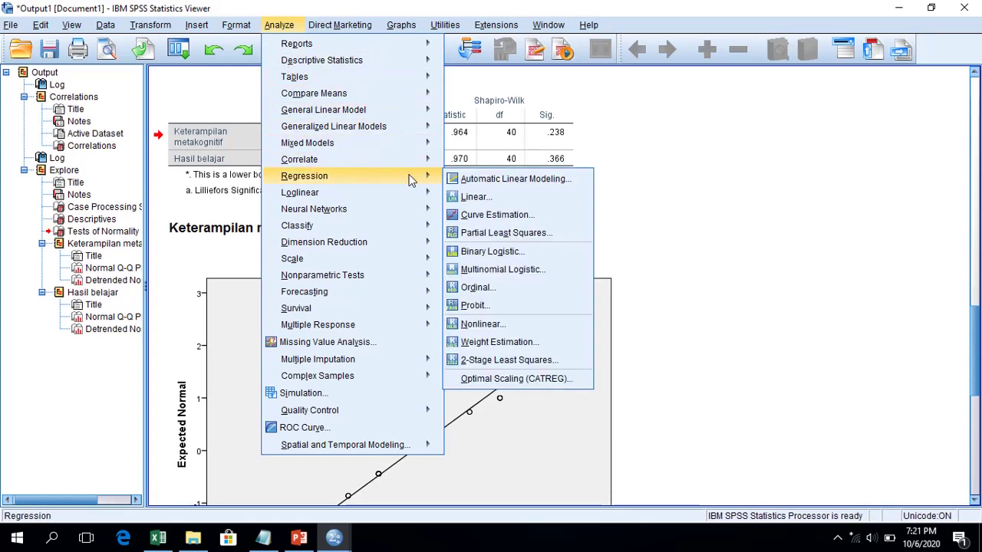
left_click(497, 195)
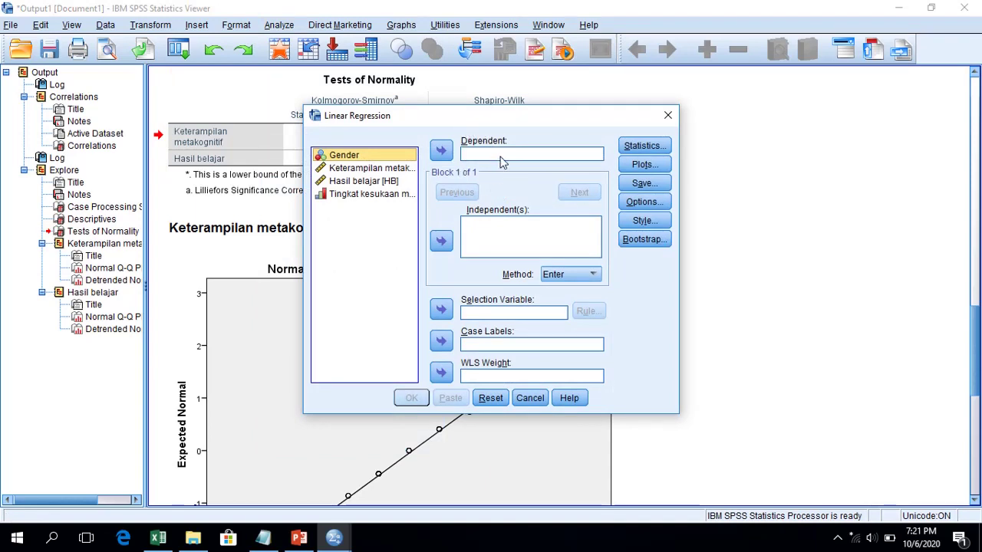
left_click(391, 184)
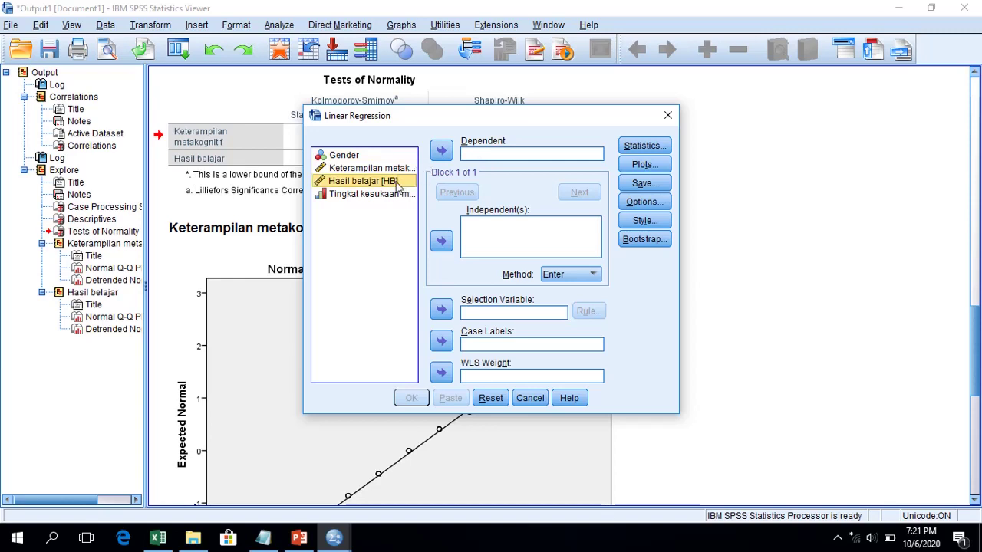
left_click(447, 156)
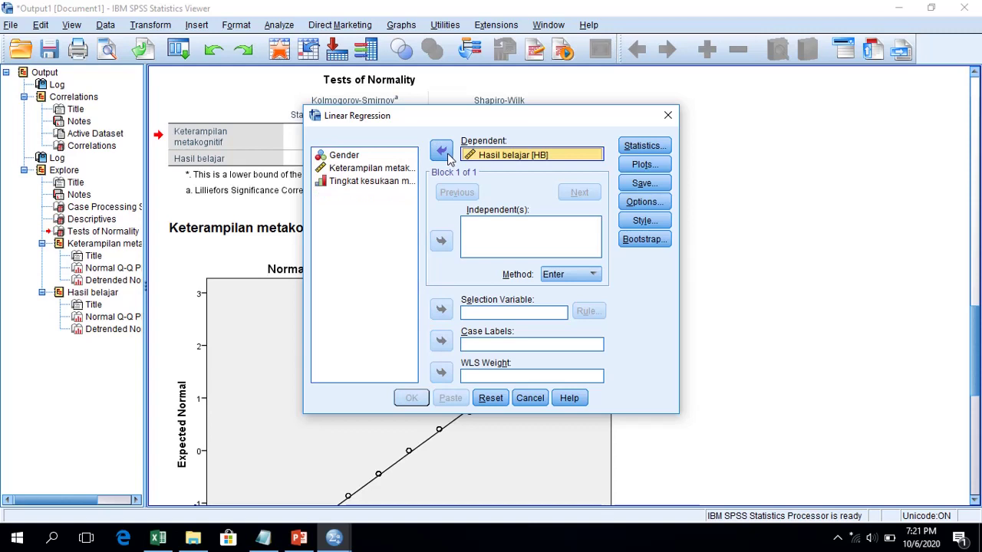
left_click(372, 169)
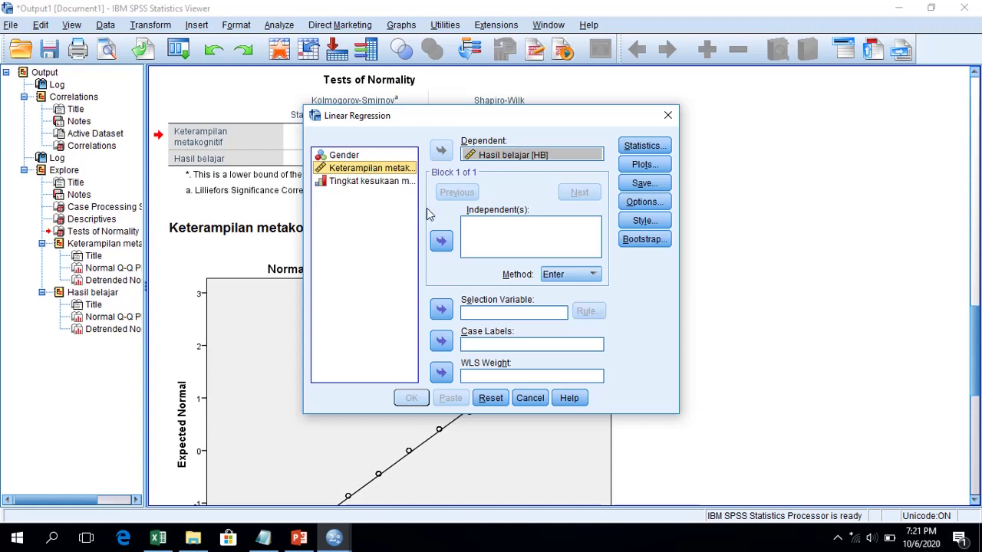
left_click(442, 241)
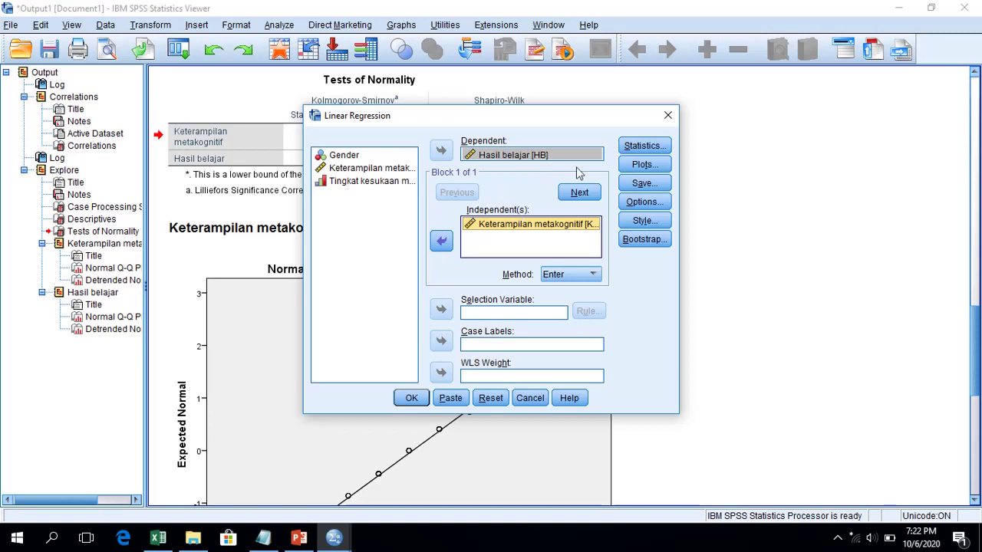
Add a residual scatterplot with *ZRESID on Y and *ZPRED on X, and run the linear regression
left_click(670, 166)
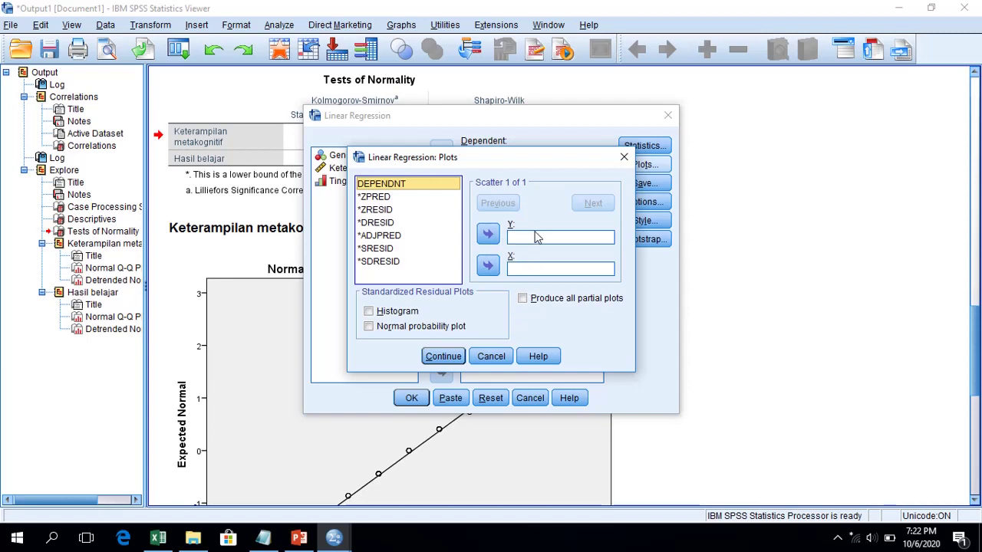
left_click(395, 210)
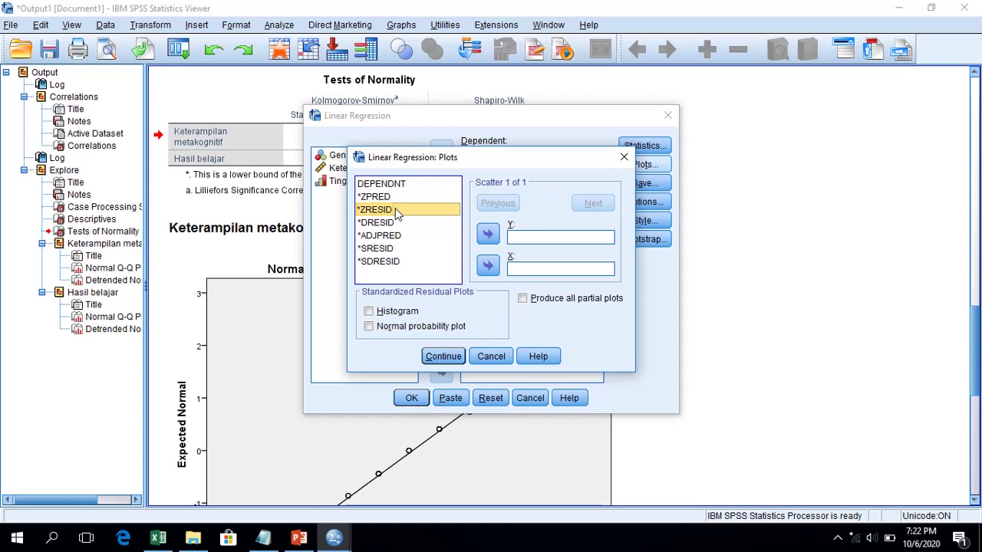
left_click(480, 241)
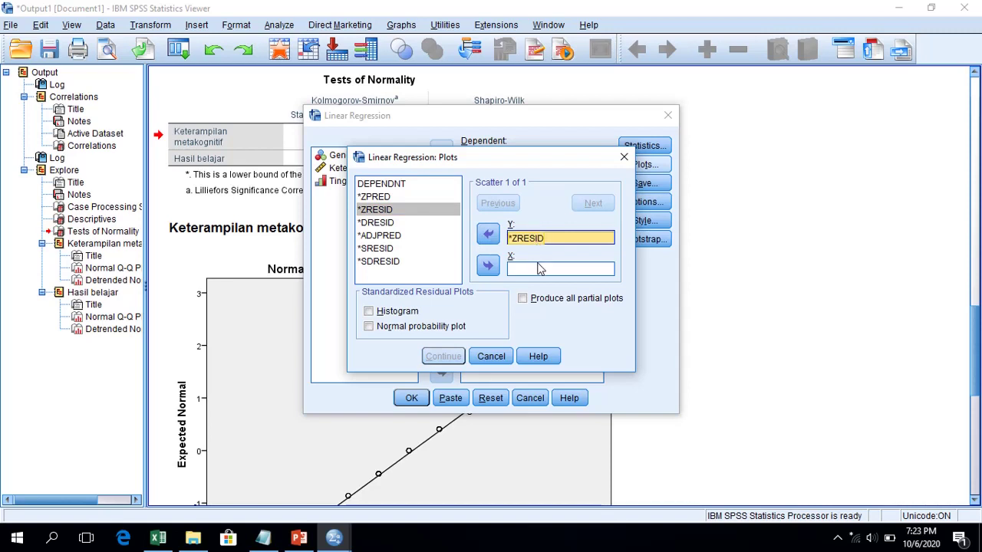
left_click(382, 198)
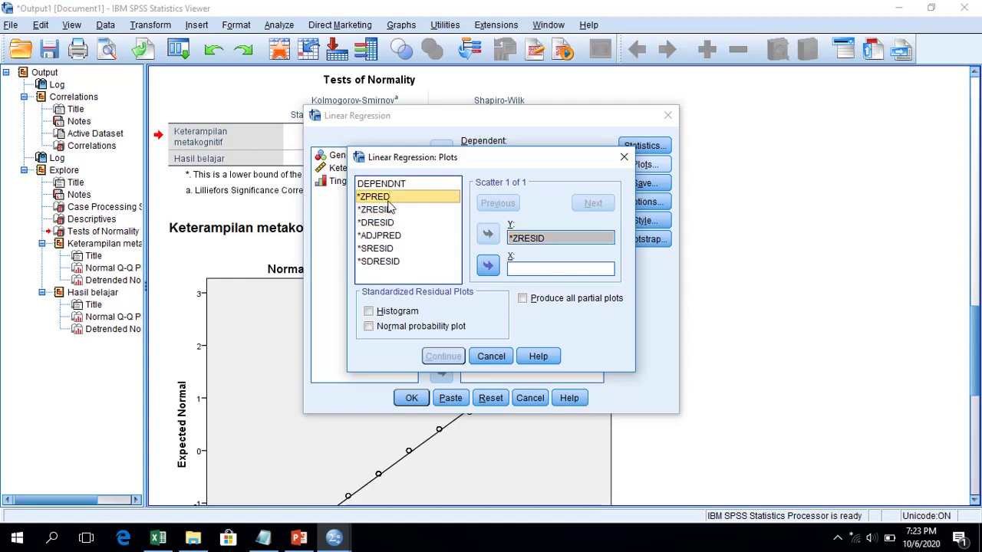
left_click(489, 266)
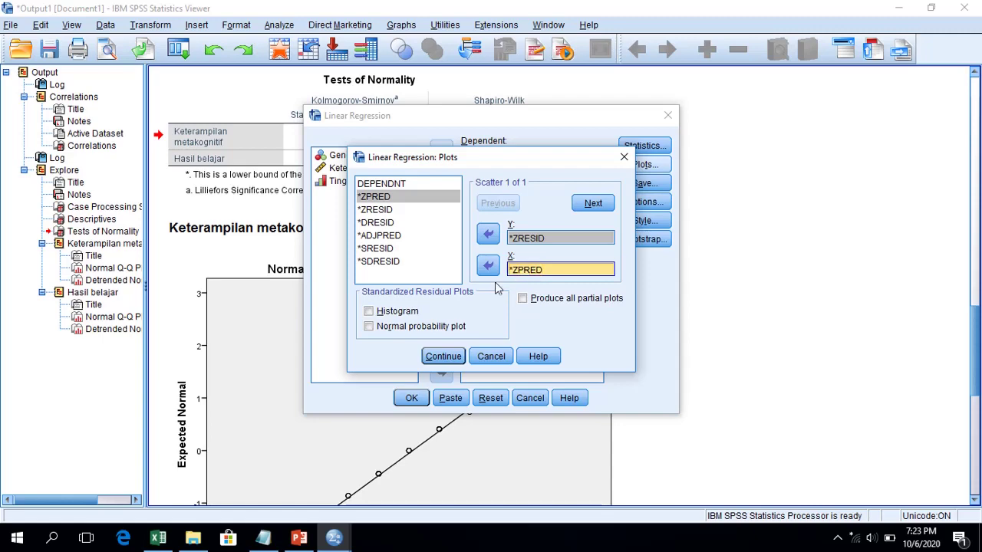
left_click(441, 356)
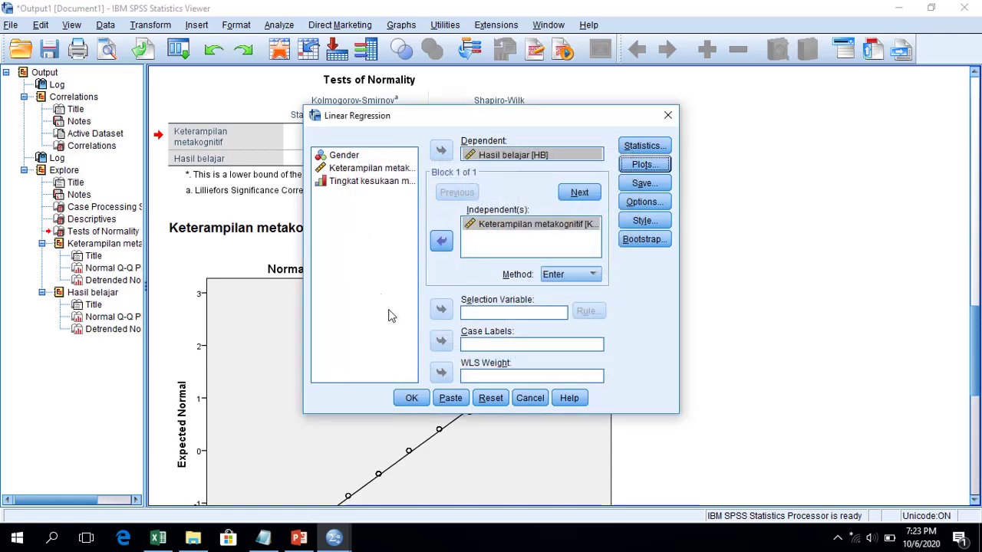
left_click(409, 398)
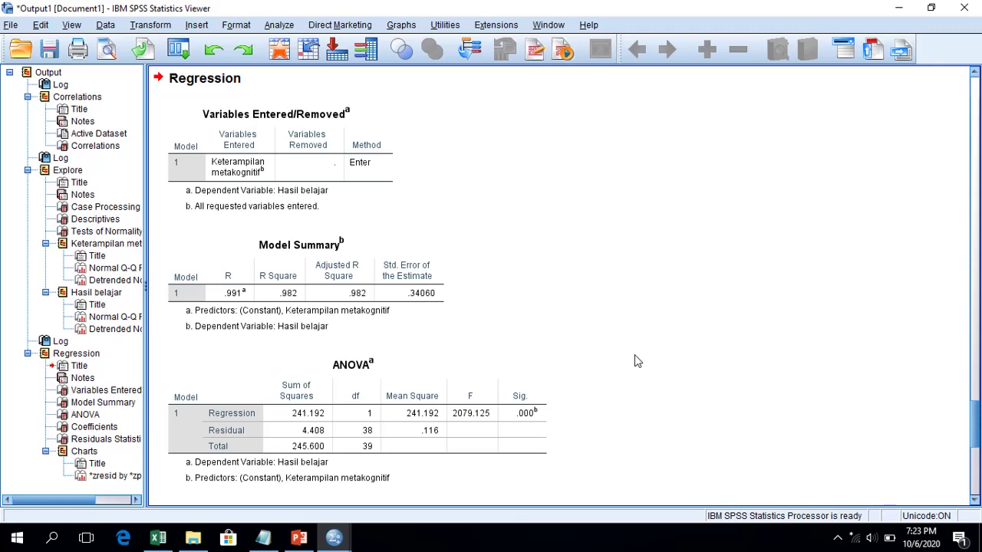
Review the regression output tables and examine the point pattern in the *zresid by *zpred scatterplot
left_click(323, 147)
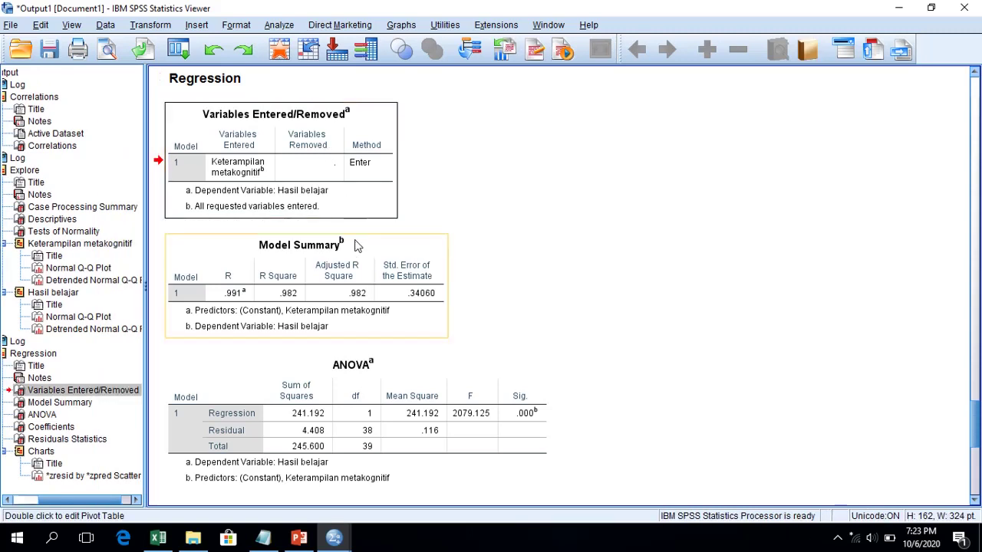
left_click(362, 272)
left_click(426, 414)
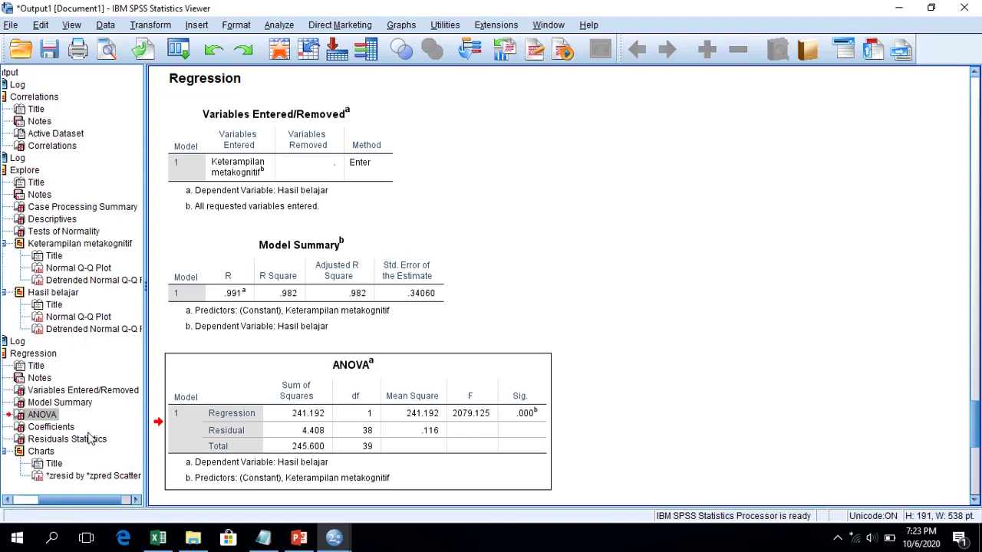
left_click(110, 480)
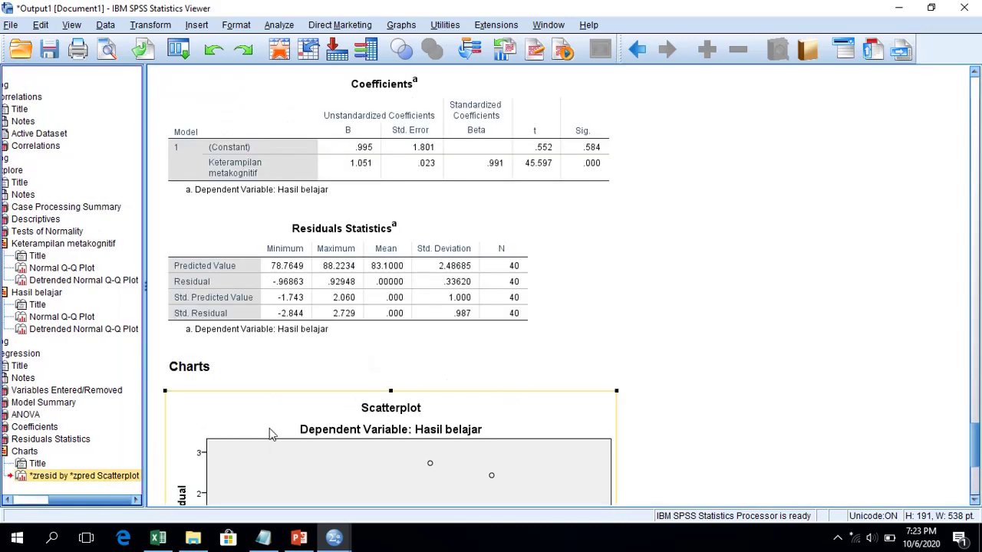
scroll(270, 432, "down", 5)
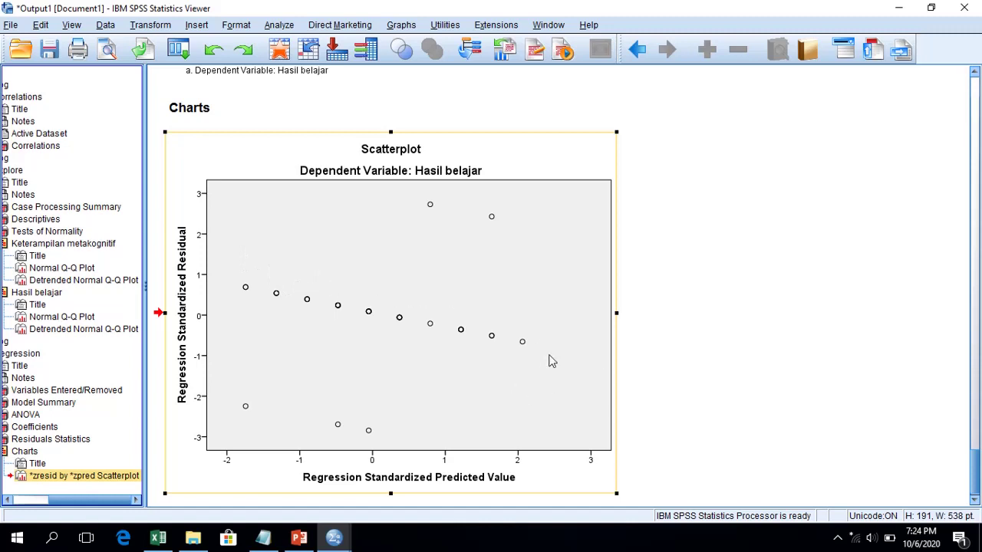
left_click(575, 383)
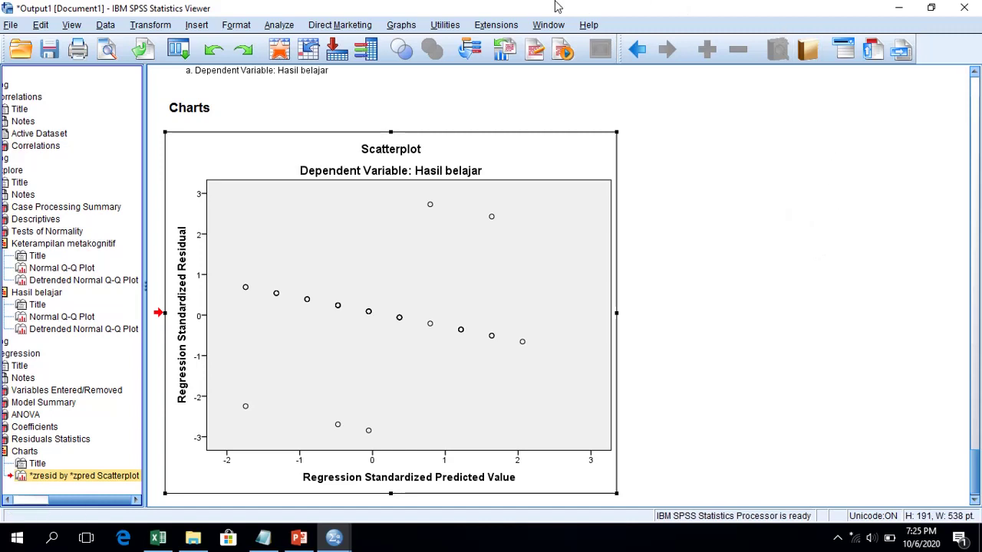
Create a simple scatterplot with Hasil belajar [HB] on the Y axis and Keterampilan metakognitif [KM] on the X axis
left_click(410, 32)
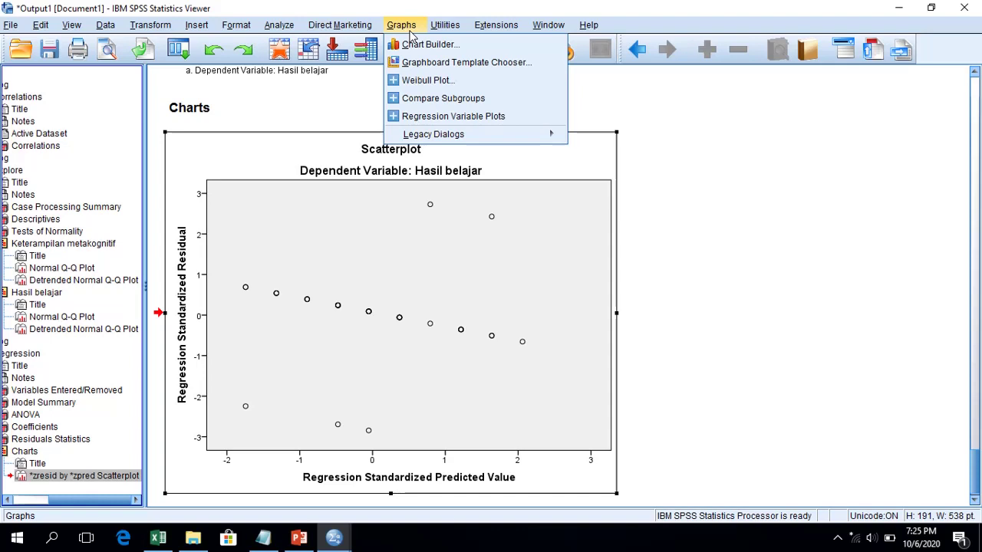
mouse_move(507, 132)
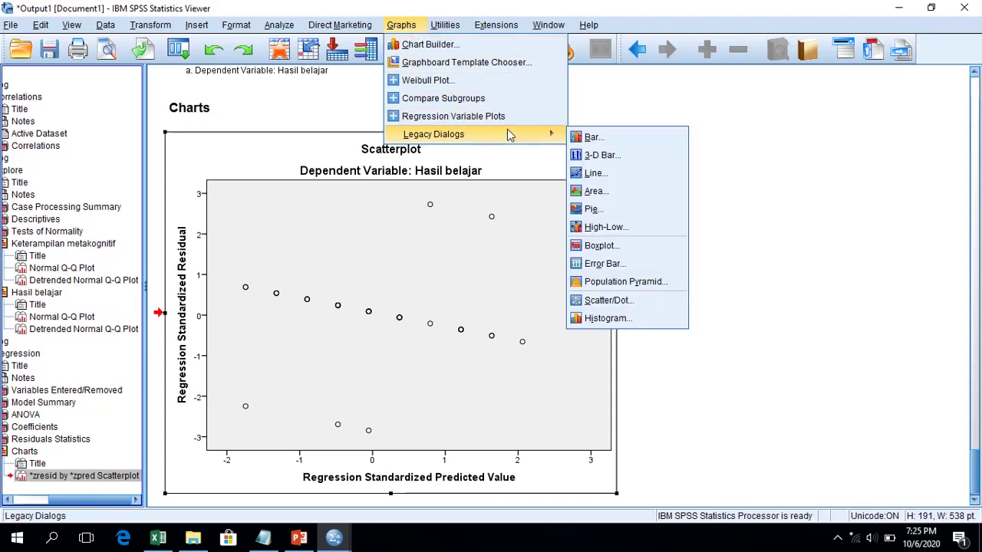
left_click(665, 308)
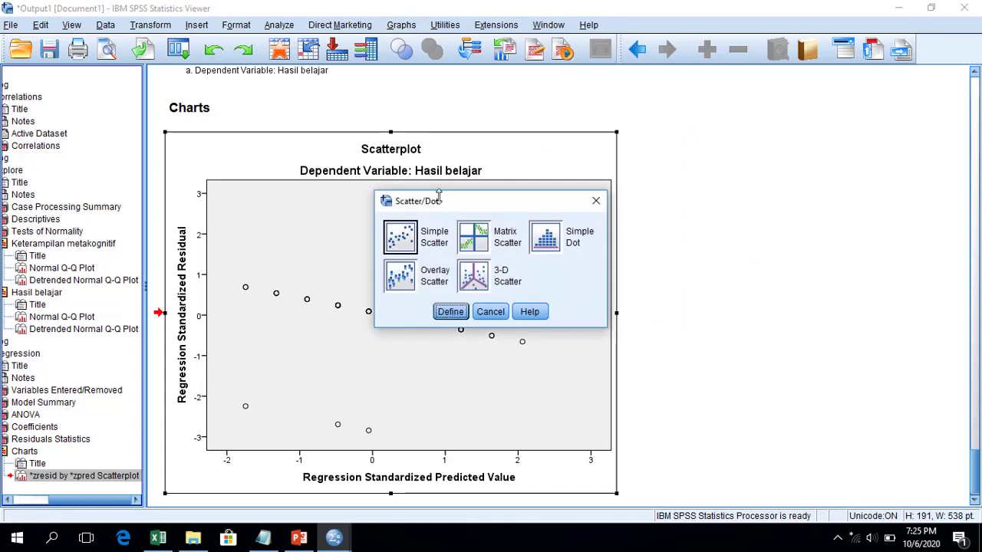
left_click(414, 244)
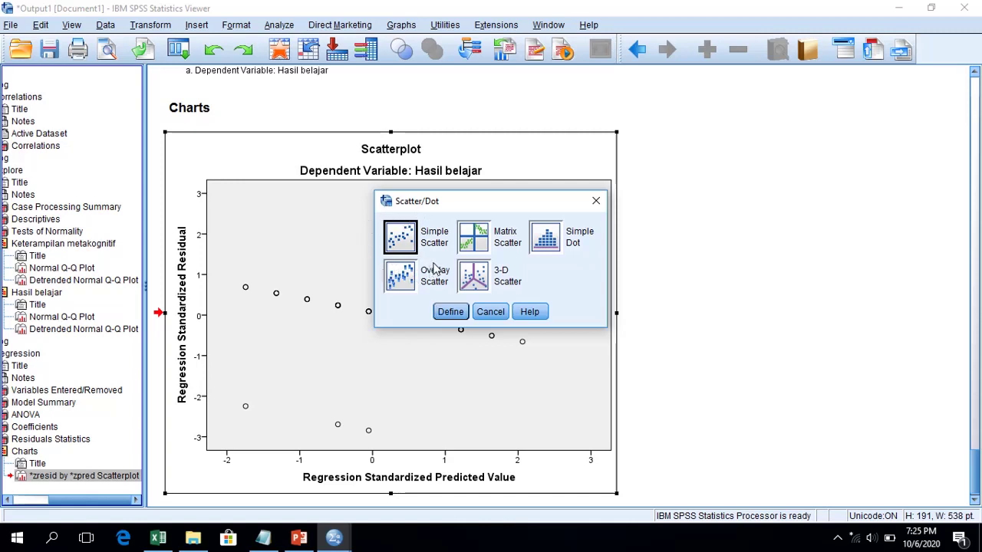
left_click(460, 318)
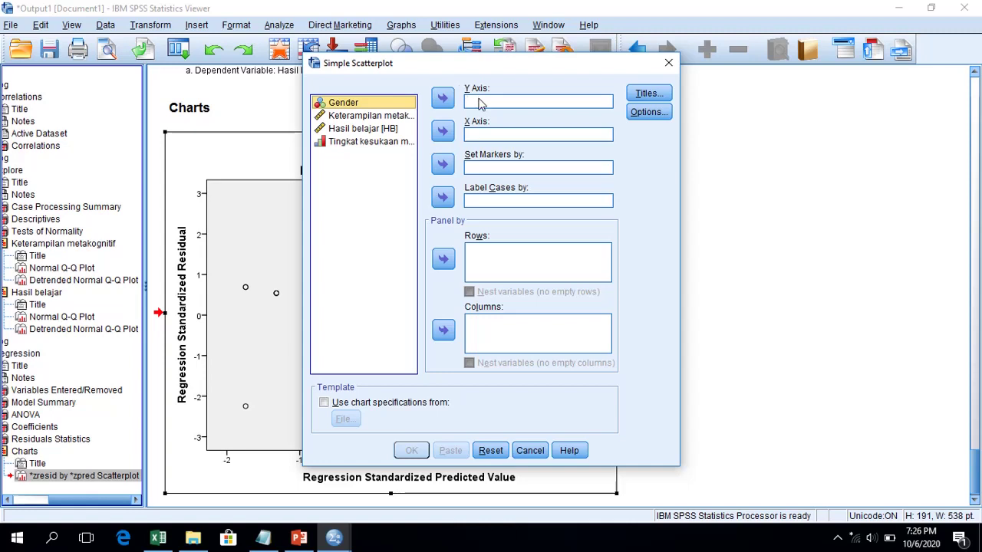
left_click(386, 130)
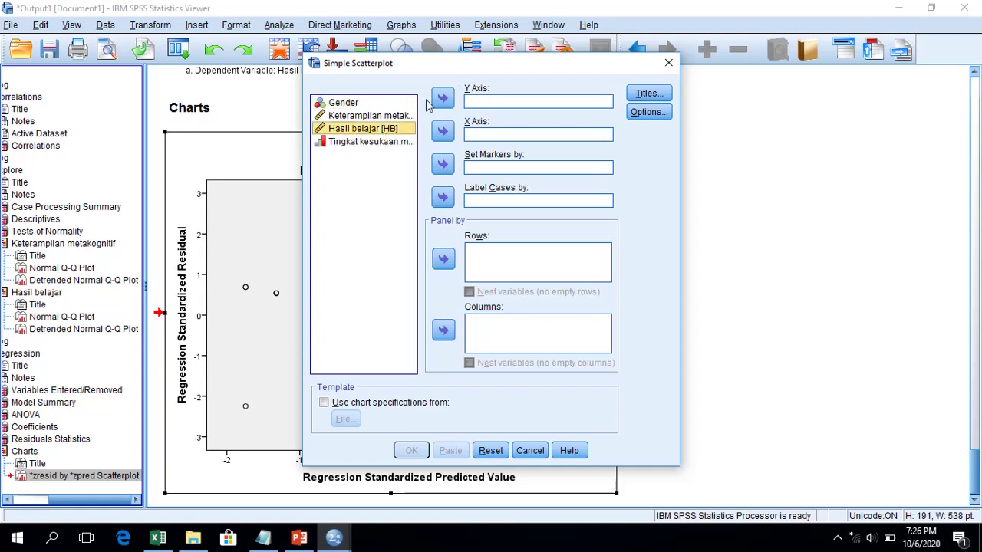
left_click(443, 98)
left_click(399, 117)
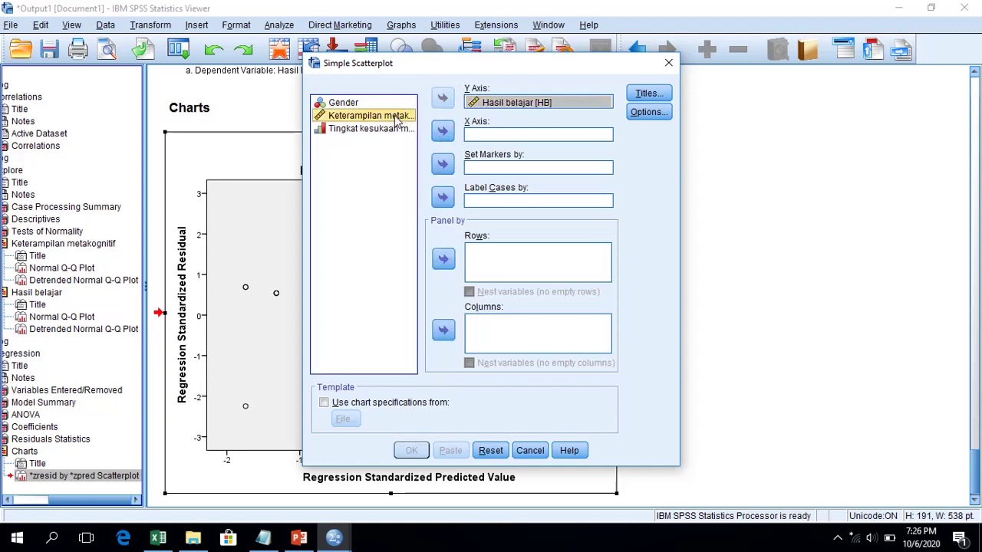
left_click(442, 133)
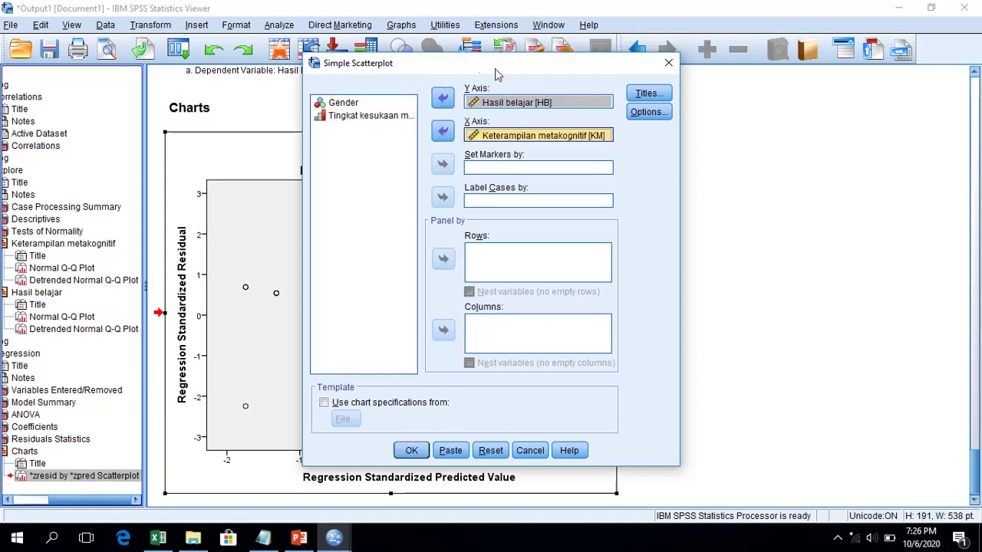
left_click(424, 451)
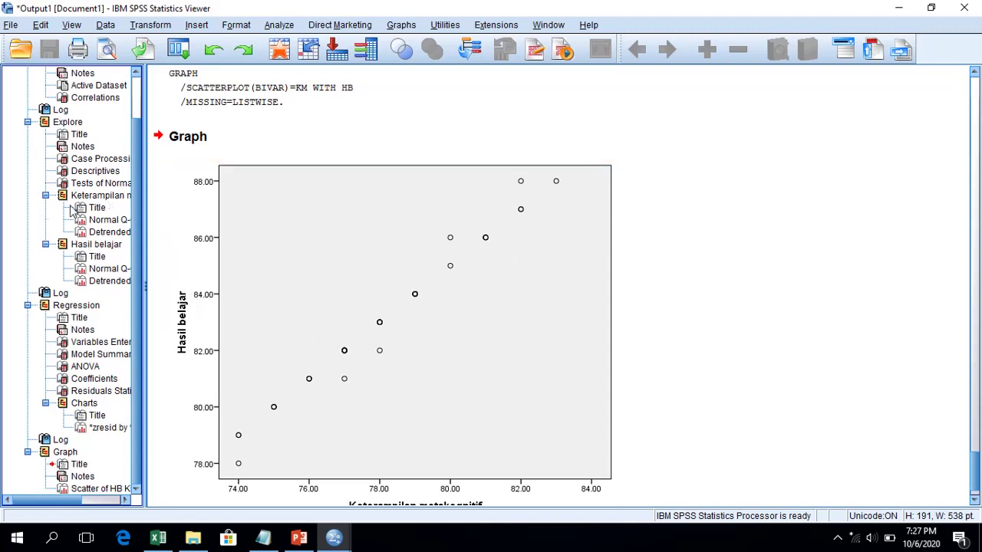
scroll(77, 212, "up", 2)
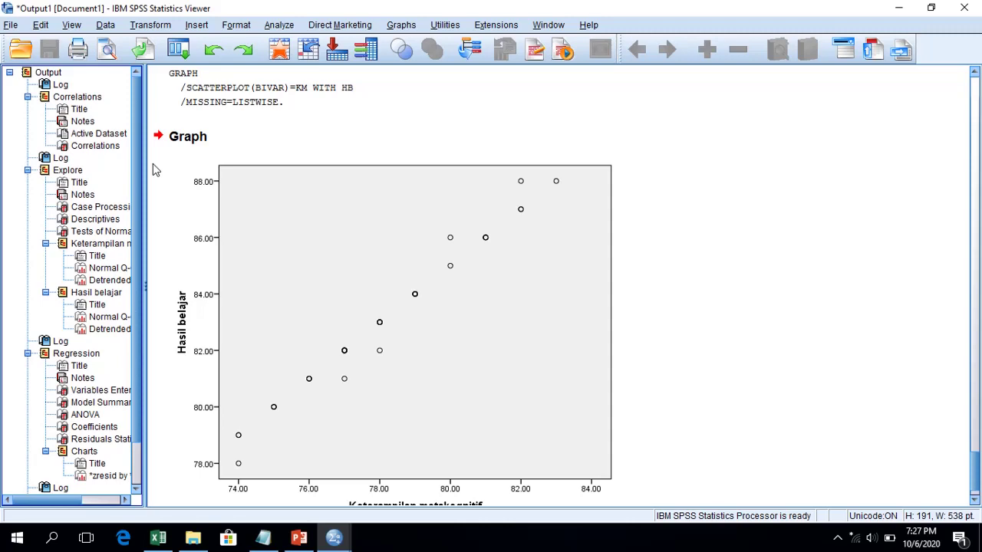
left_click(232, 206)
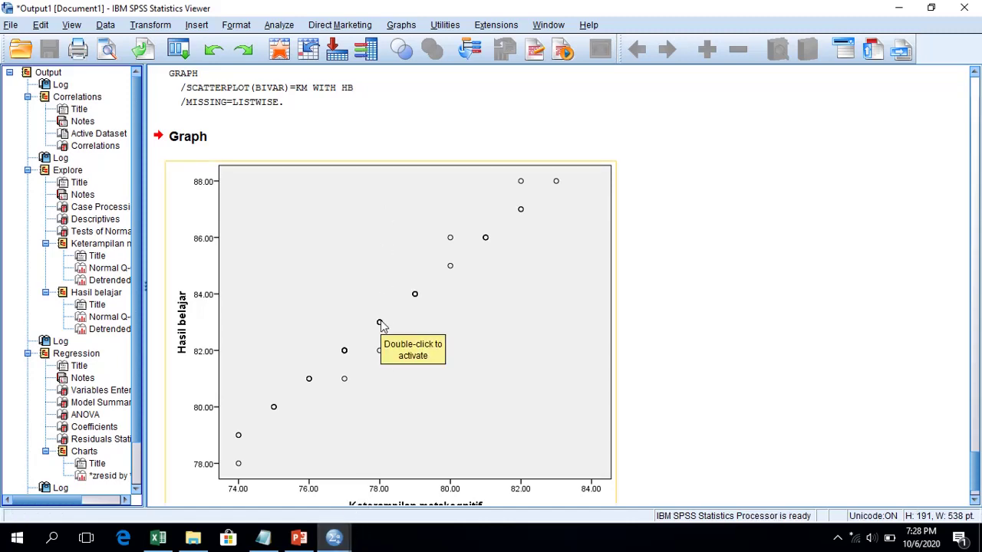
Switch to the data korelasi.sav dataset and look over the Gender, KM and HB columns
left_click(335, 537)
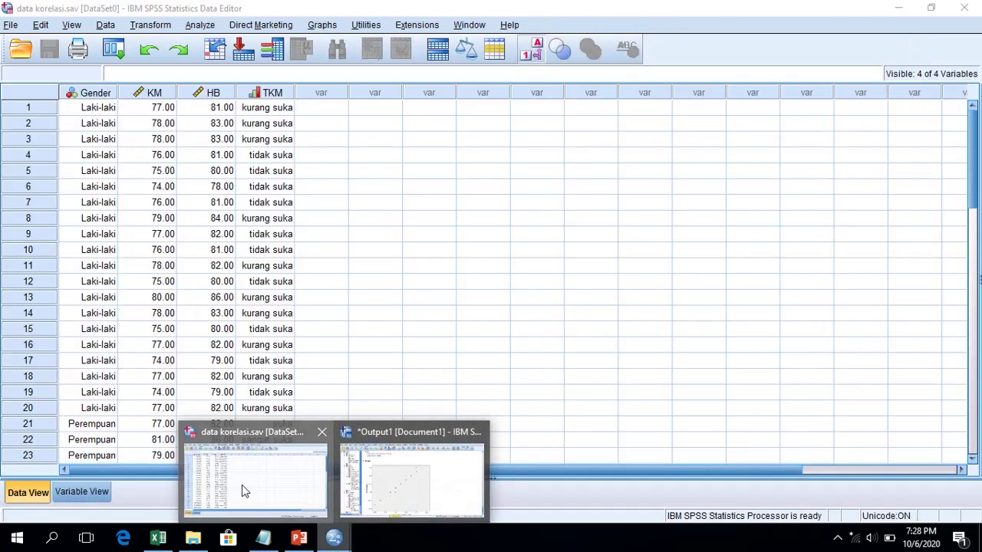
left_click(242, 485)
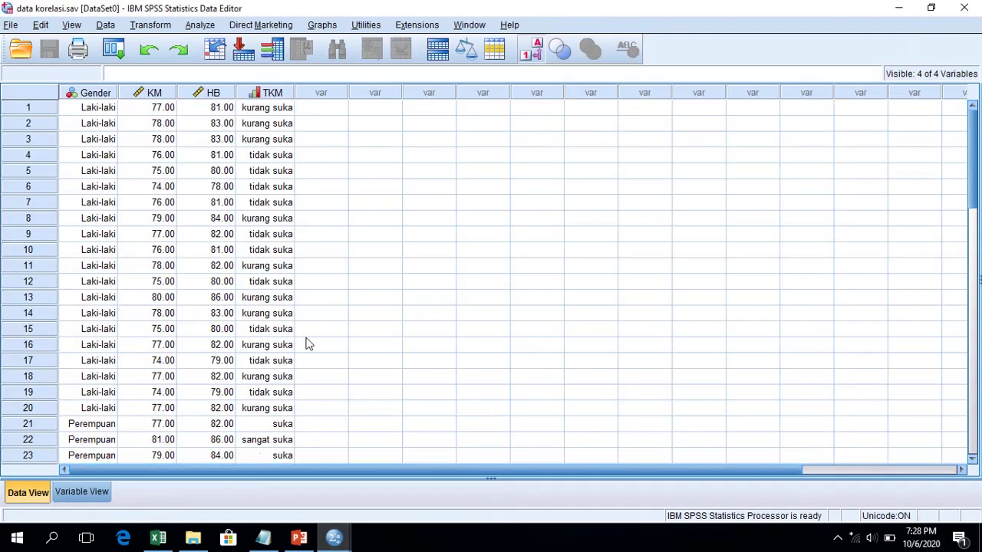
left_click(167, 155)
left_click(124, 127)
left_click(219, 114)
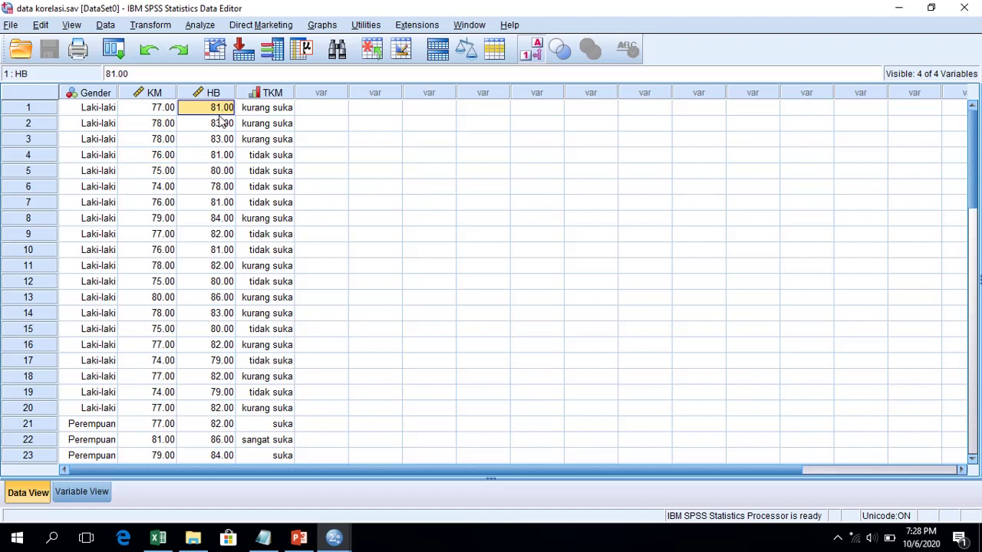
left_click(88, 93)
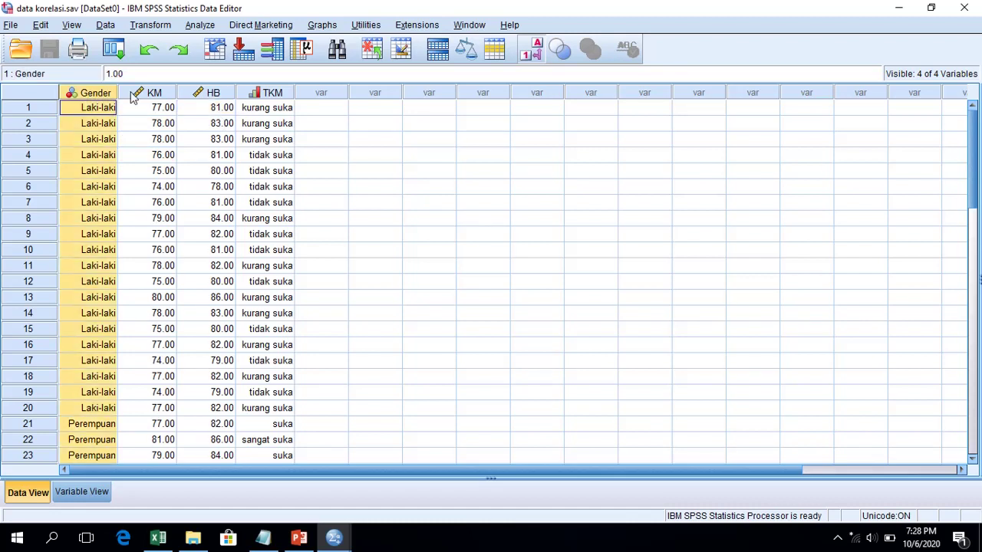
left_click(166, 91)
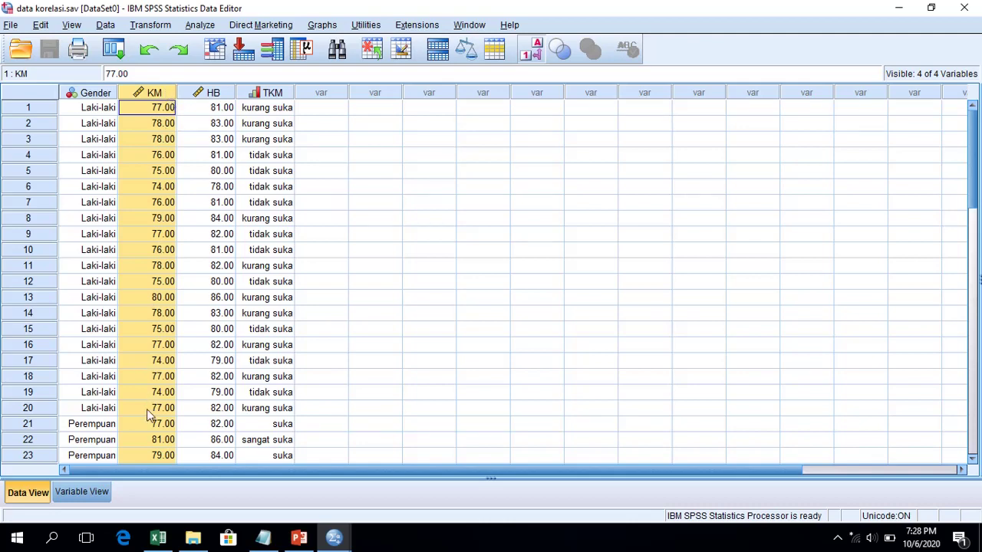
Check the heading of column B in the Data korelasi Excel workbook and return to the SPSS dataset
left_click(173, 541)
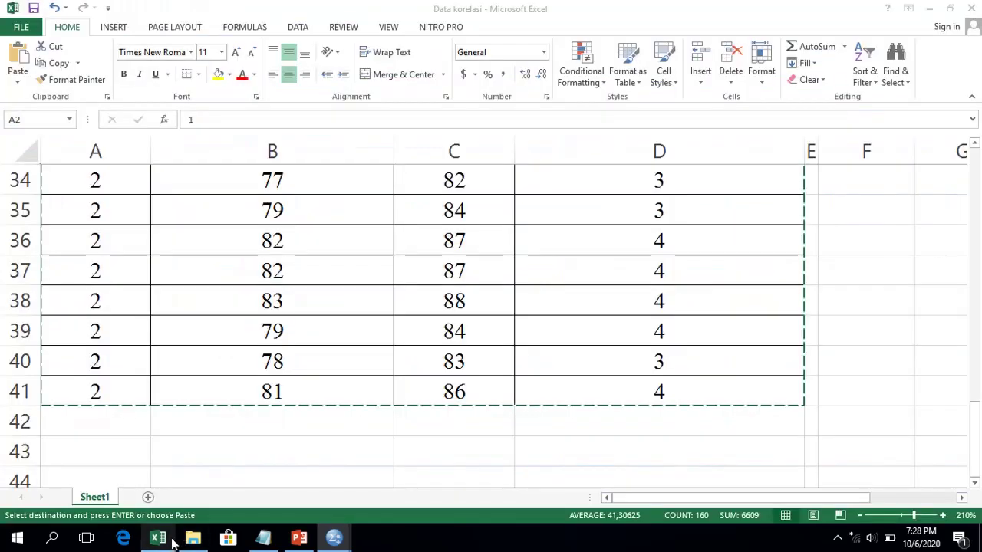
scroll(204, 333, "up", 11)
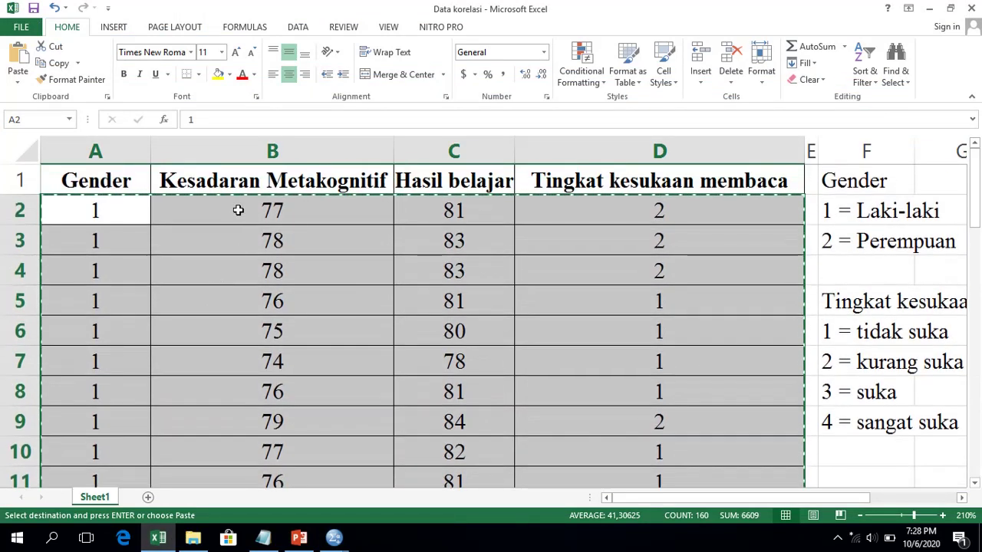
left_click(239, 181)
left_click(174, 535)
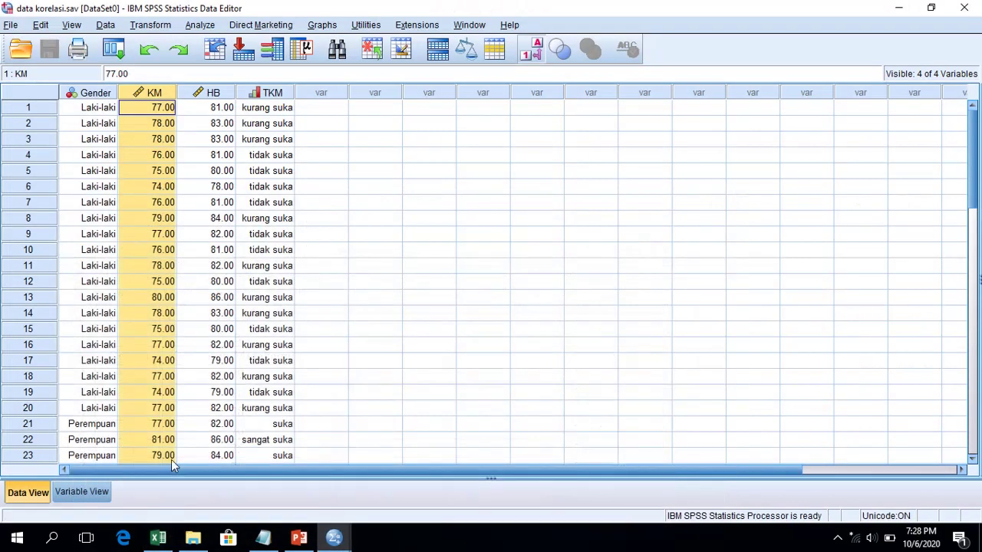
Change the label of the KM variable to "Kesadaran metakognitif" in the variable definitions
left_click(86, 495)
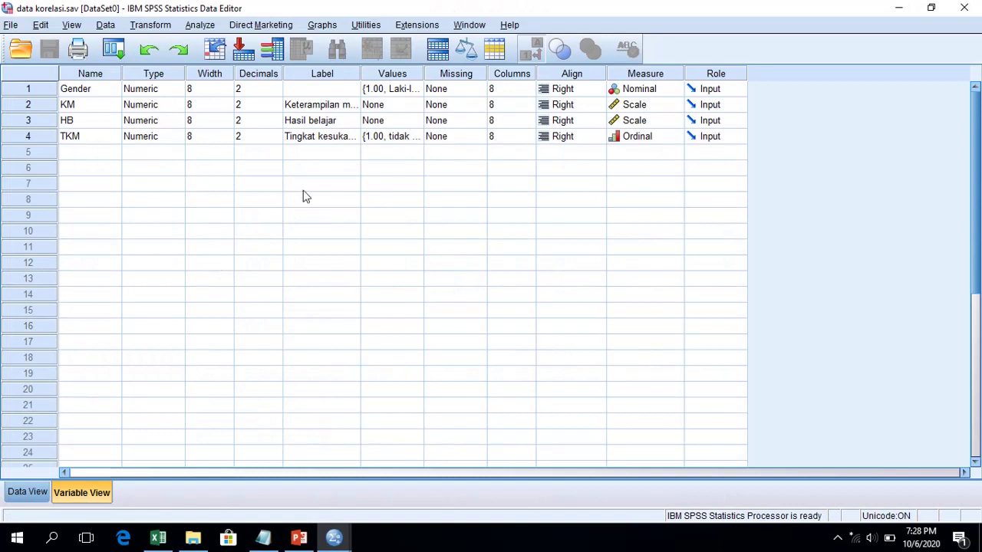
left_click(310, 105)
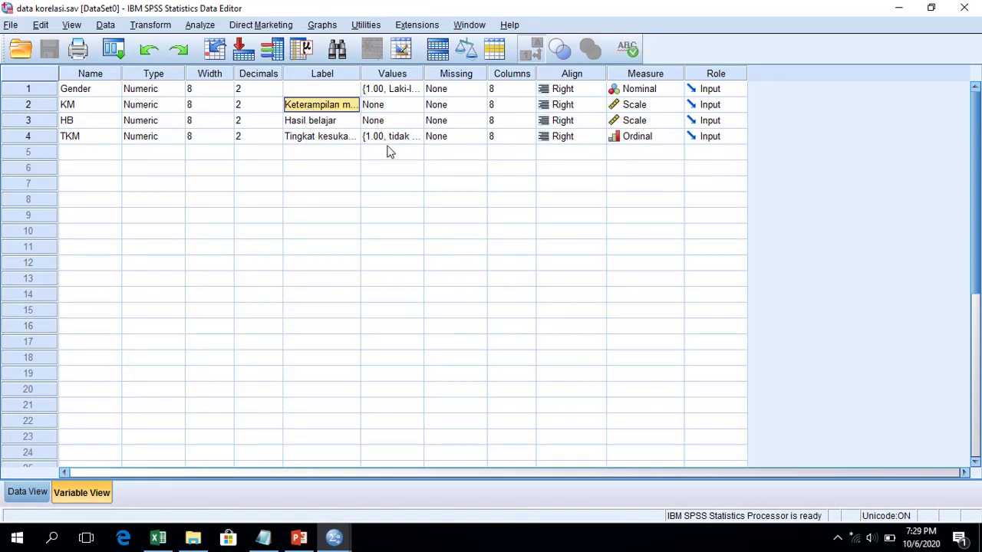
type("ke")
key("BackSpace")
key("BackSpace")
type("Kesadaran metakogniti")
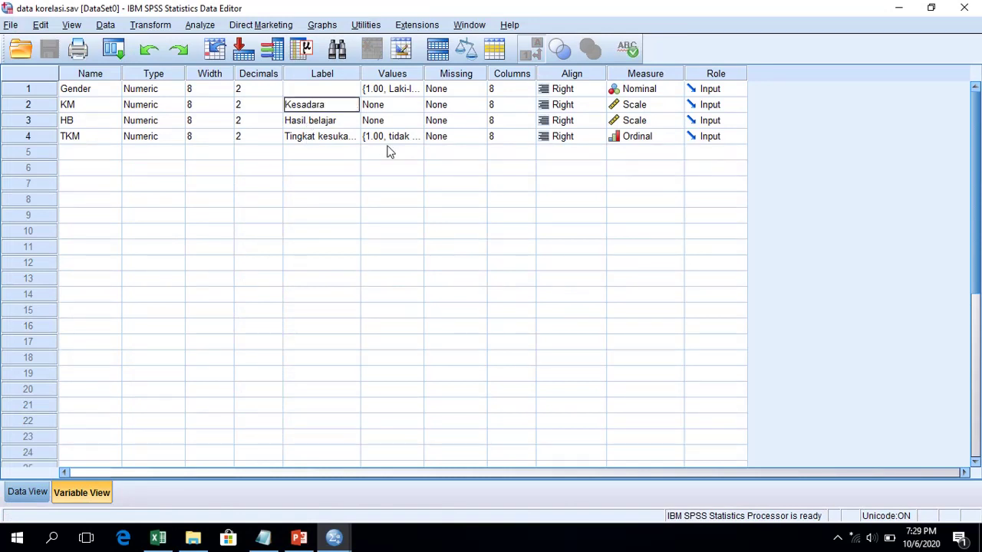
key("Return")
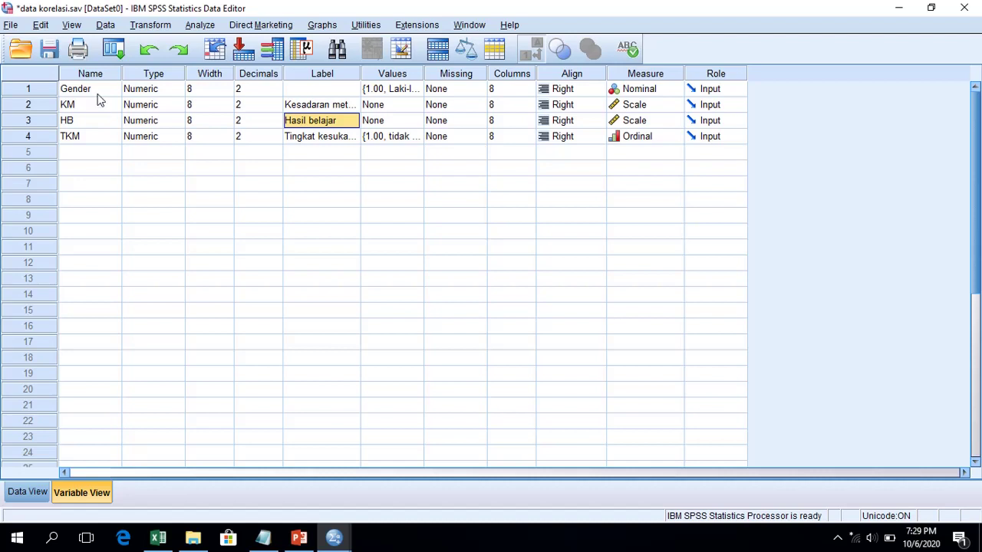
left_click(98, 93)
left_click(105, 110)
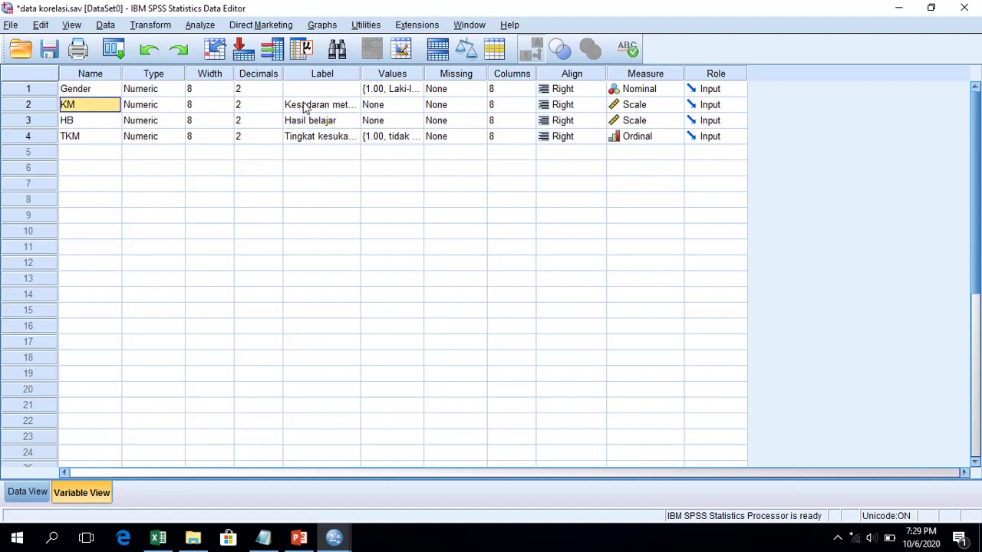
left_click(333, 112)
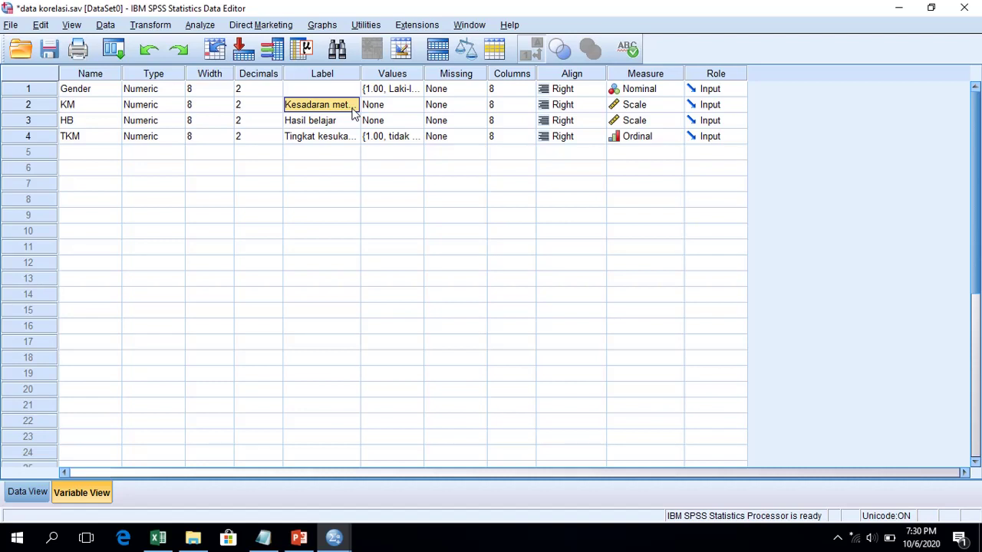
left_click(105, 90)
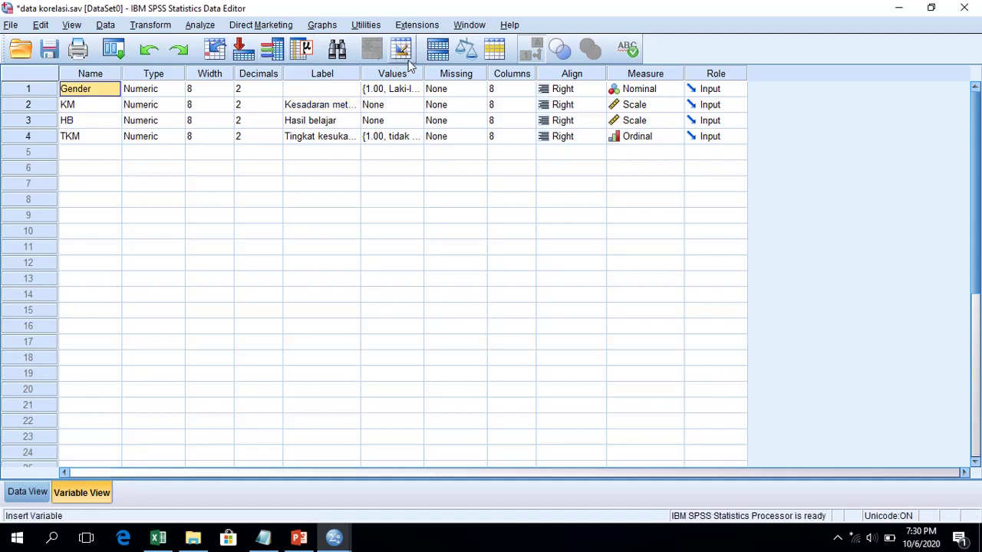
left_click(333, 109)
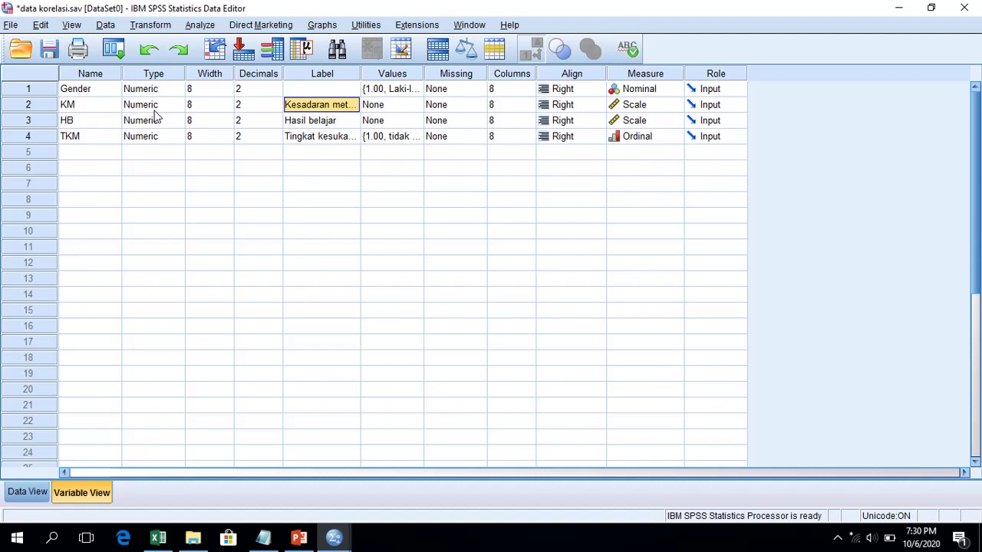
Split the file to compare groups based on Kesadaran metakognitif [KM], sorting the file by the grouping variable
left_click(105, 24)
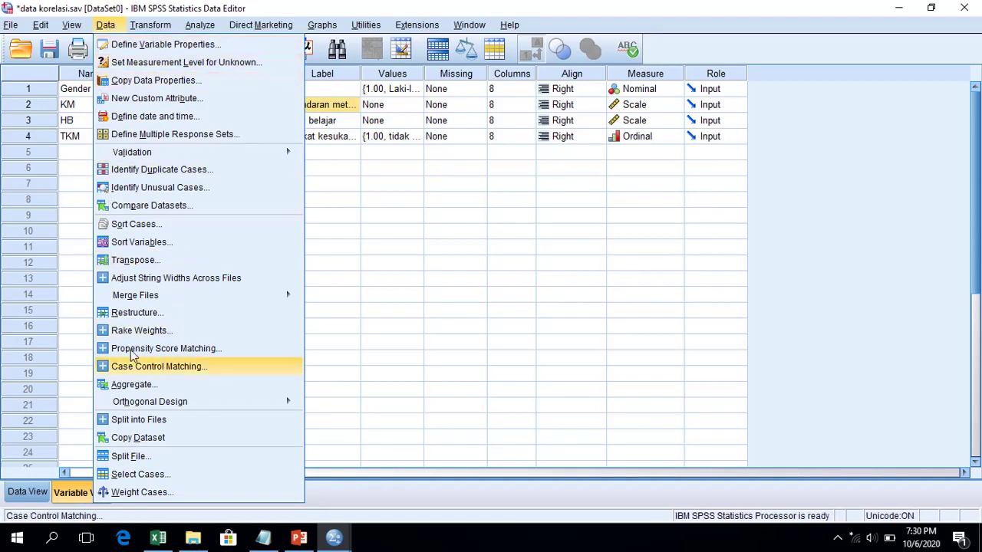
left_click(165, 461)
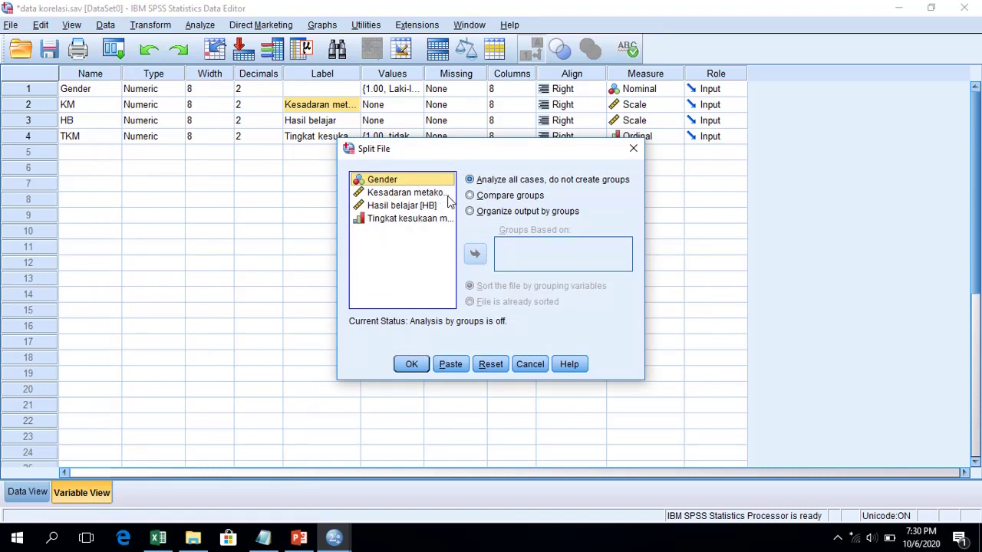
left_click(496, 197)
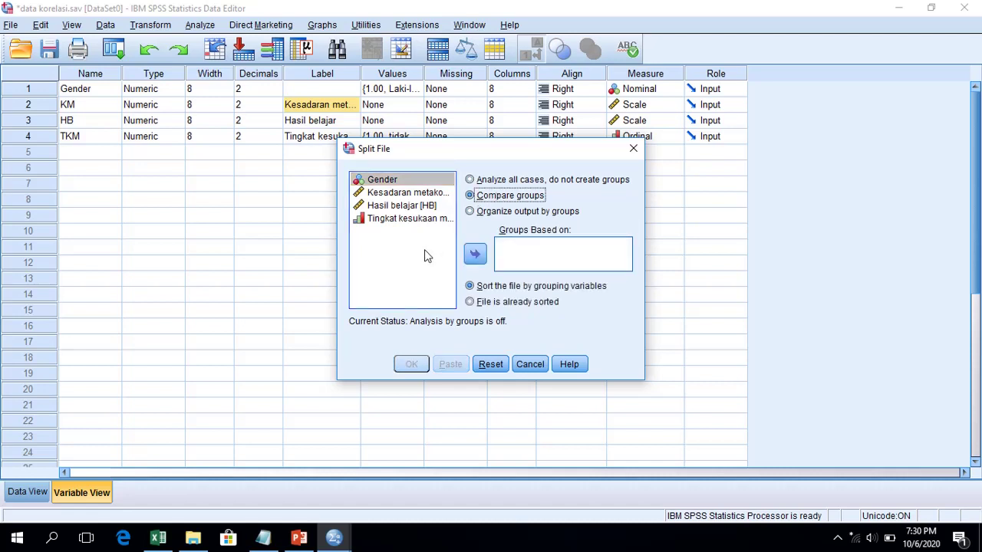
left_click(434, 194)
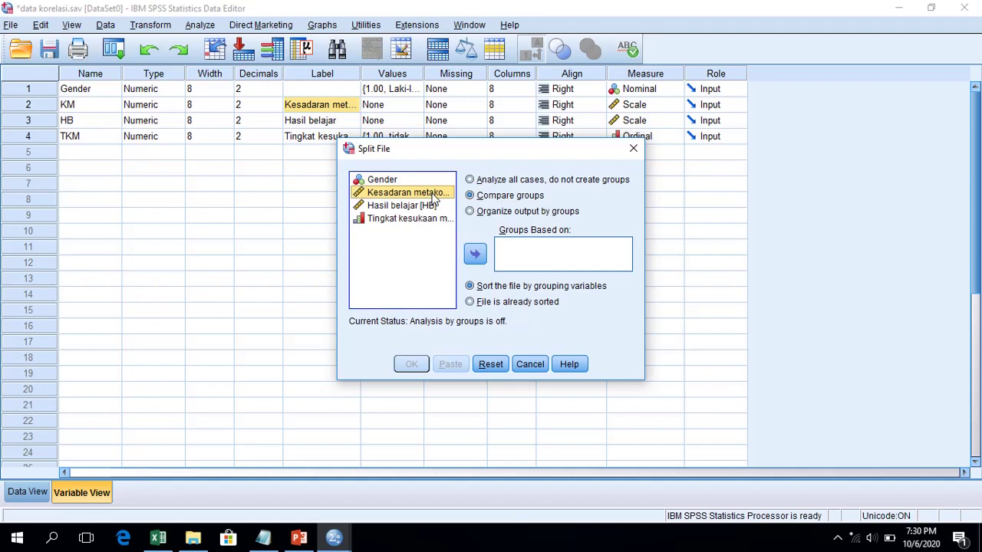
left_click(476, 256)
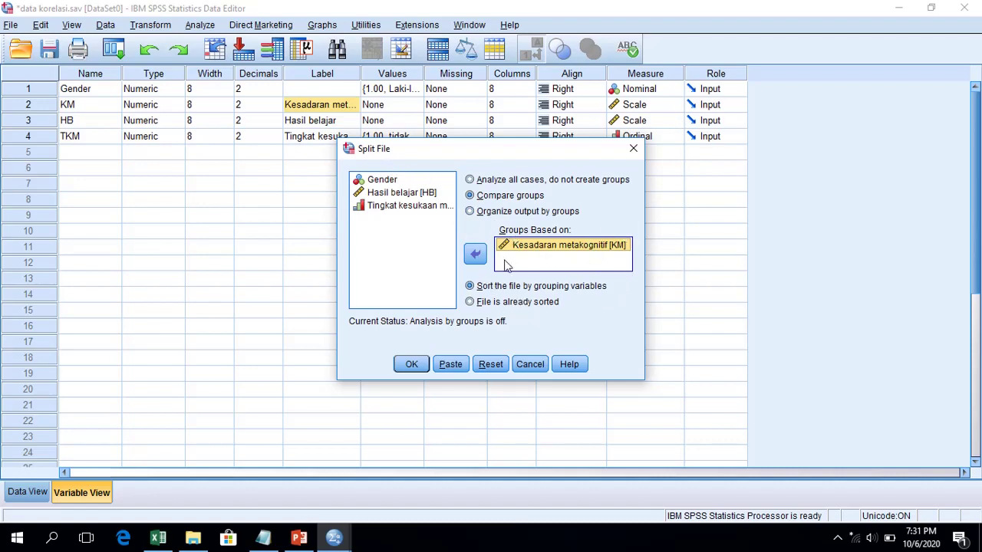
left_click(412, 364)
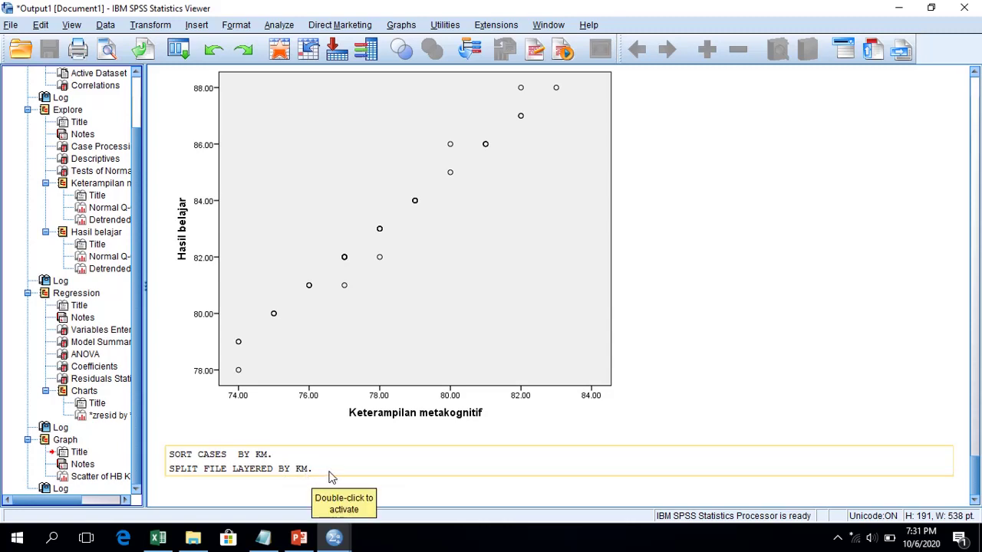
Change the file split to compare groups based on Gender instead of Kesadaran metakognitif [KM], sorting the file by the grouping variable
left_click(104, 24)
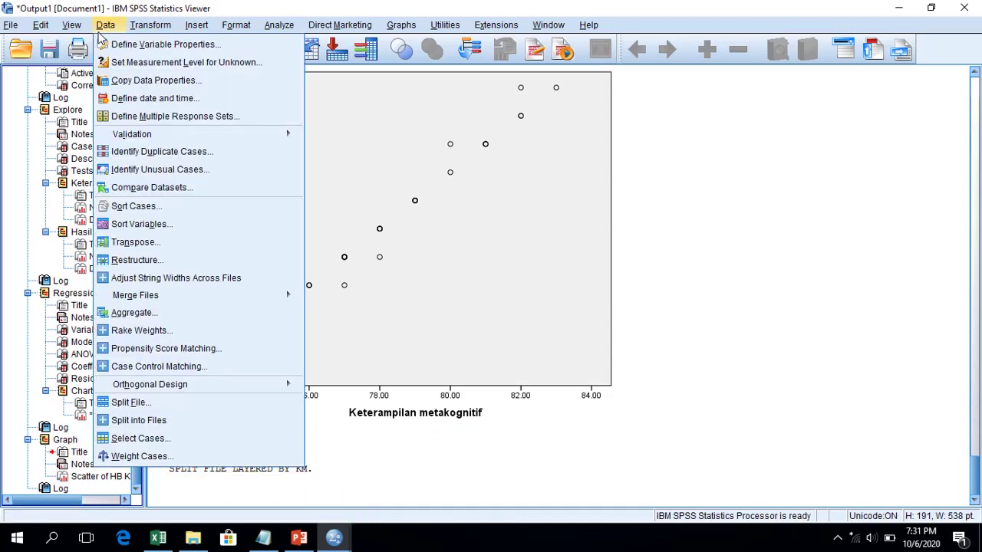
left_click(172, 402)
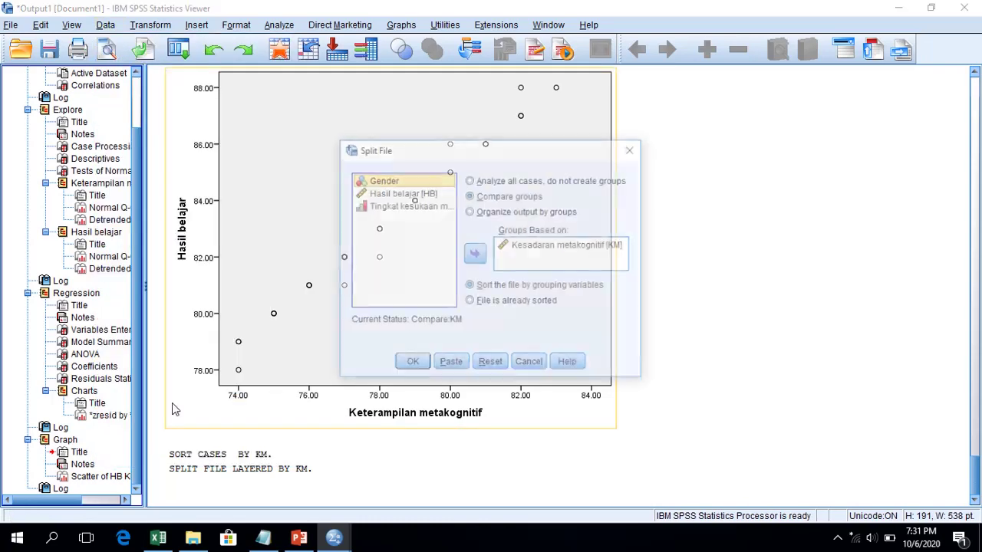
left_click(535, 248)
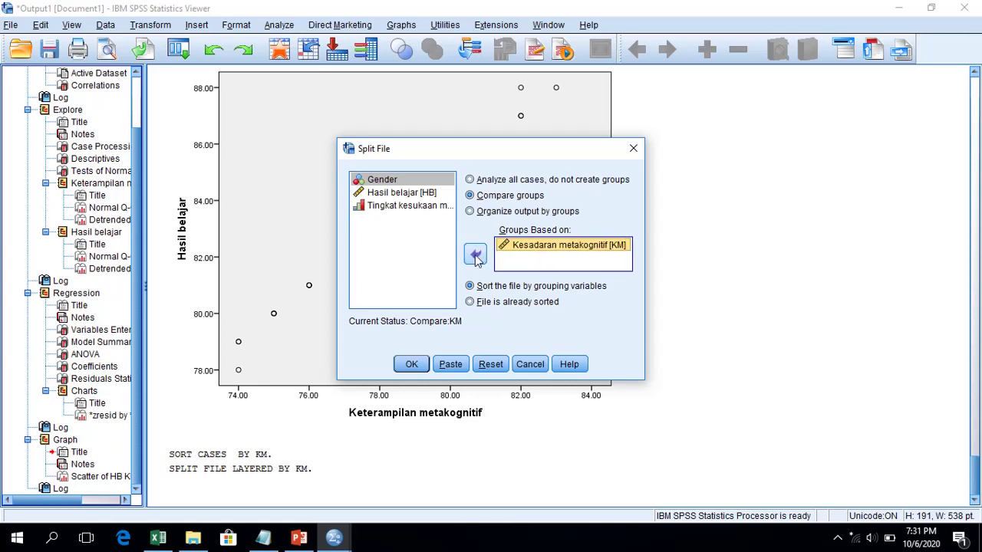
left_click(476, 257)
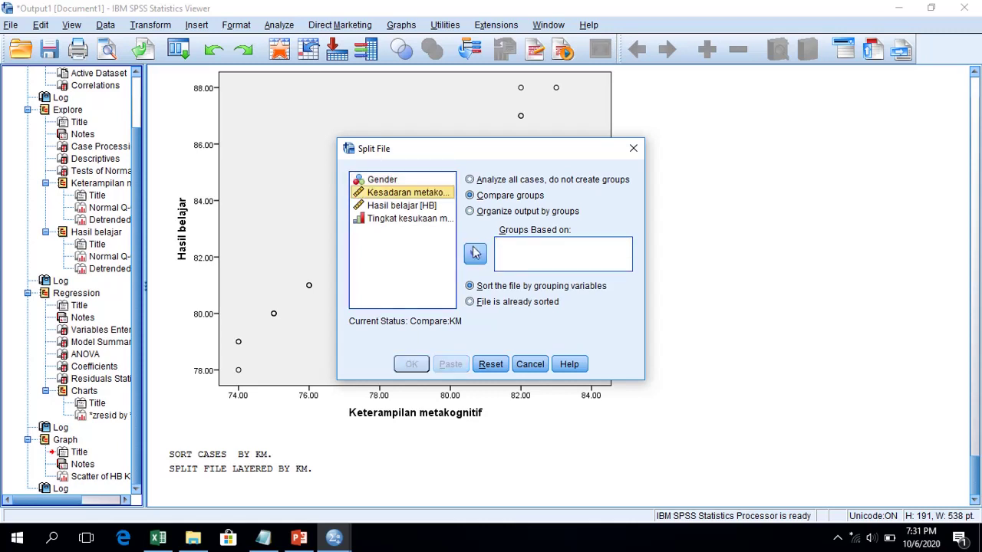
left_click(396, 181)
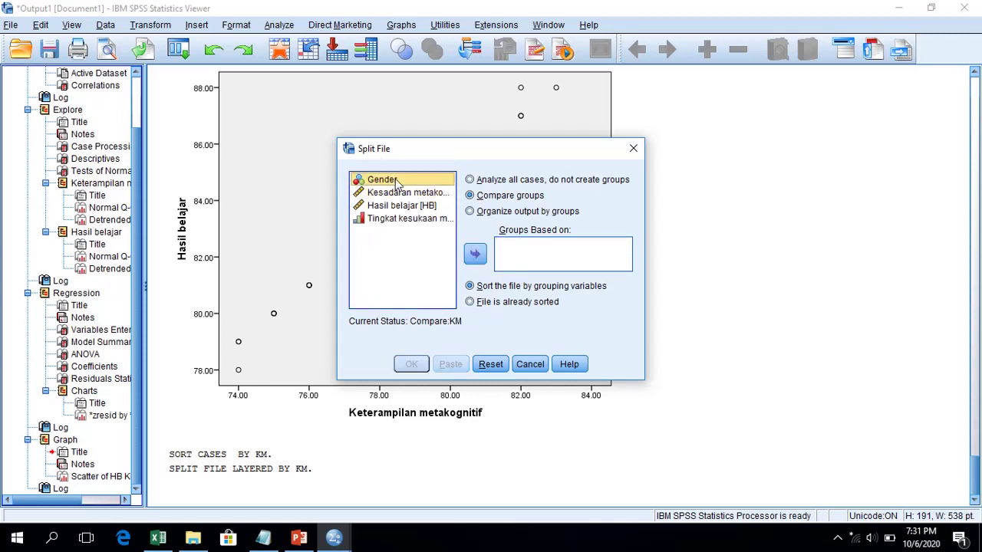
left_click(476, 258)
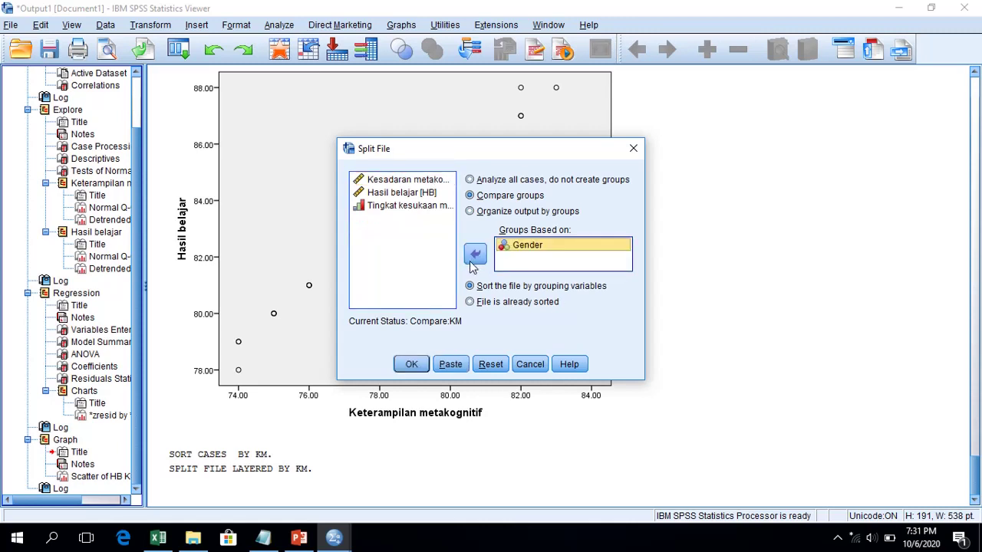
left_click(422, 364)
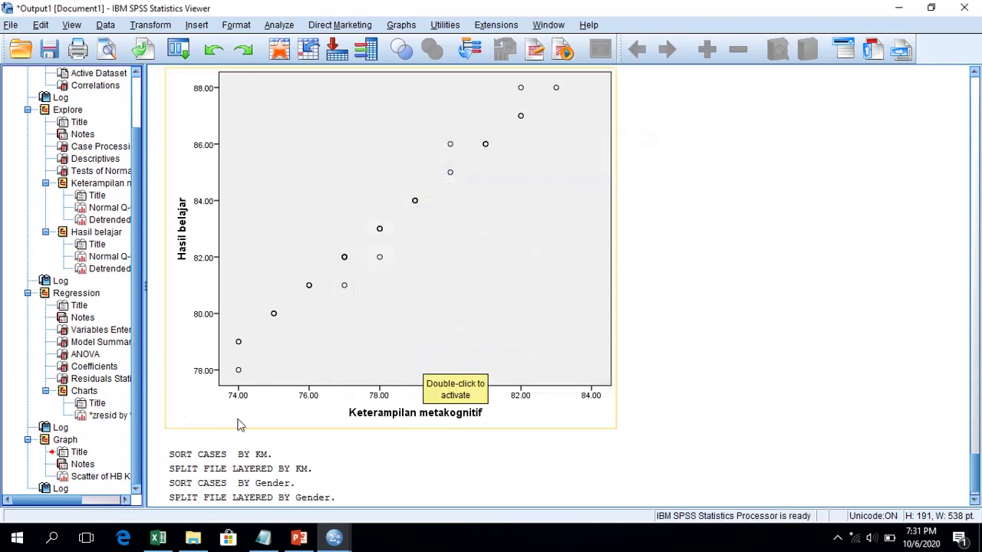
scroll(358, 420, "down", 1)
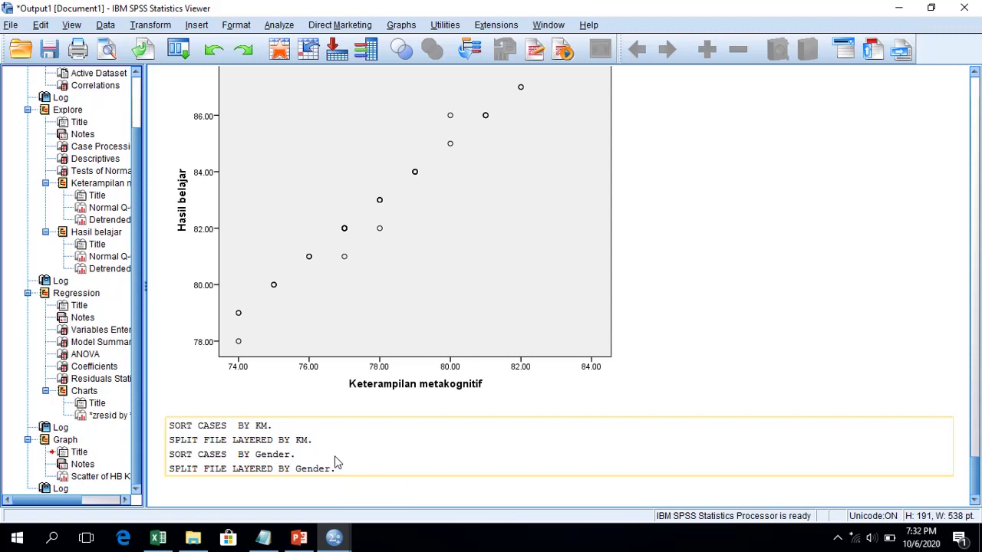
left_click(343, 364)
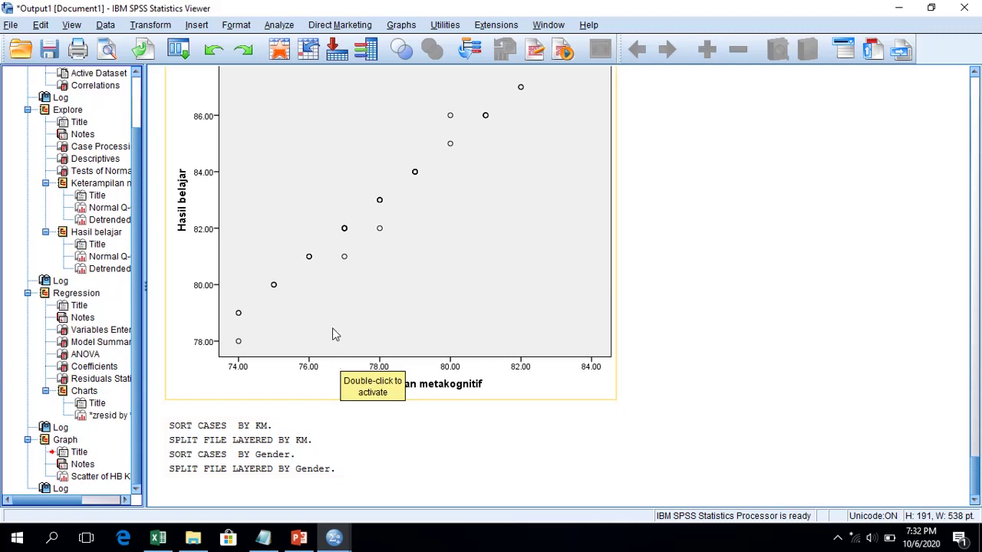
Set up an Explore analysis with Hasil belajar [HB] removed, leaving Kesadaran metakognitif as the only dependent variable
left_click(290, 26)
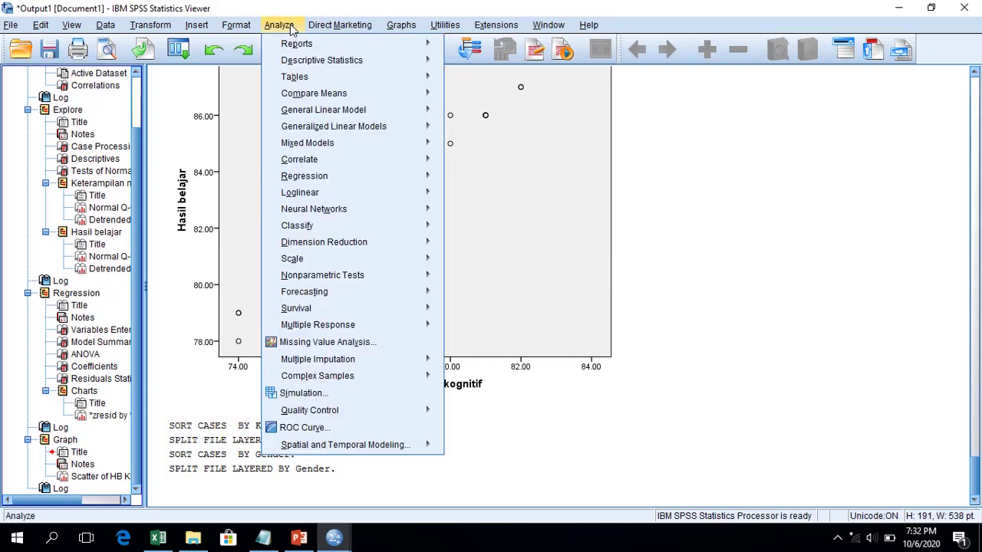
mouse_move(408, 69)
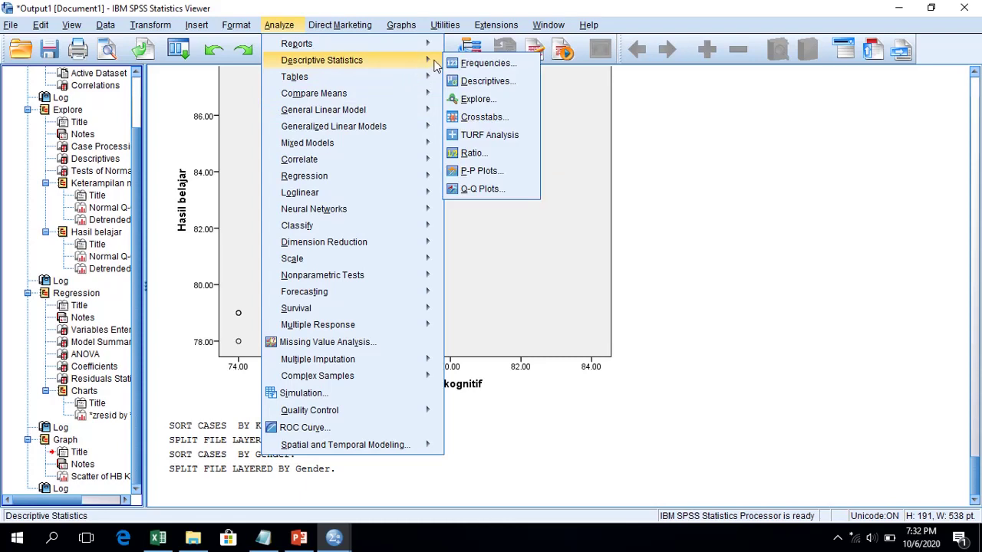
left_click(498, 101)
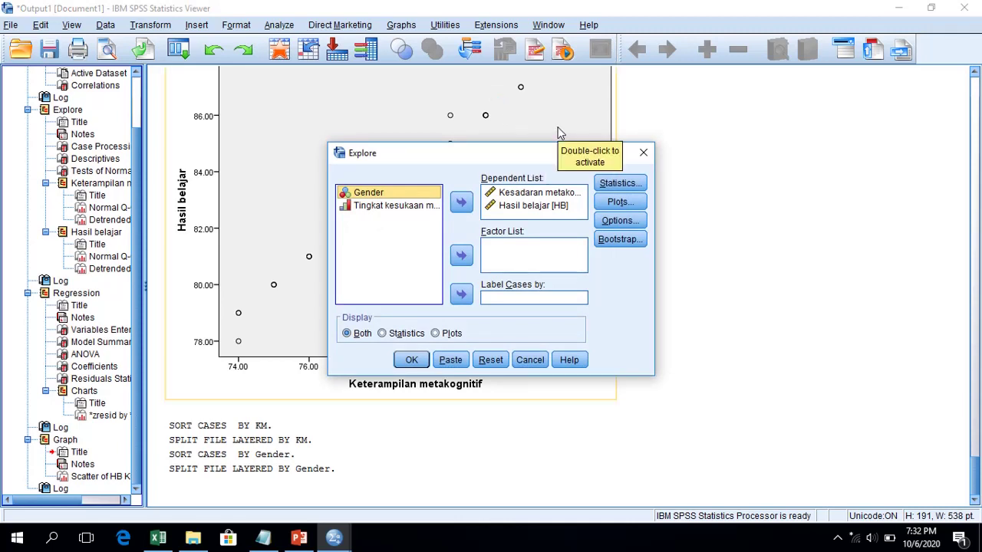
left_click(554, 208)
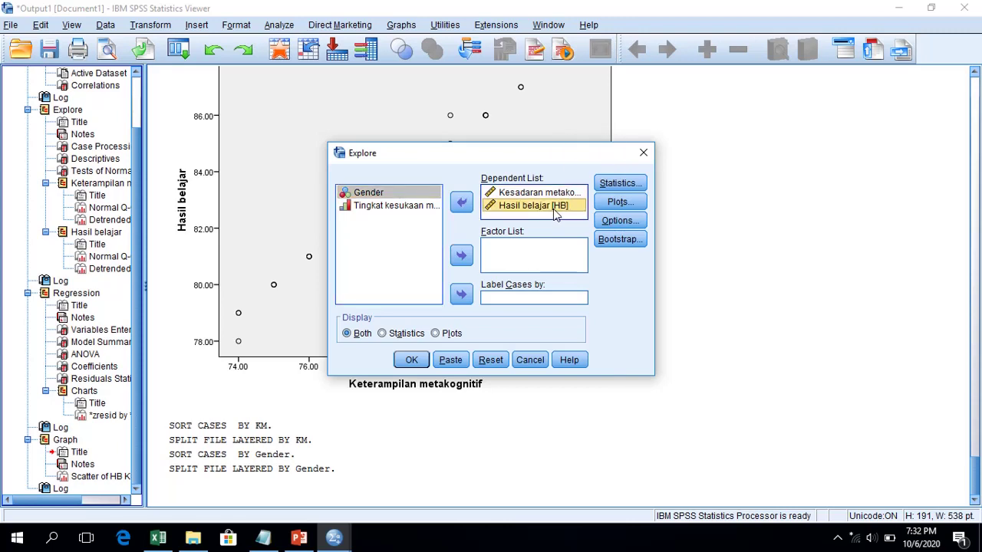
left_click(463, 209)
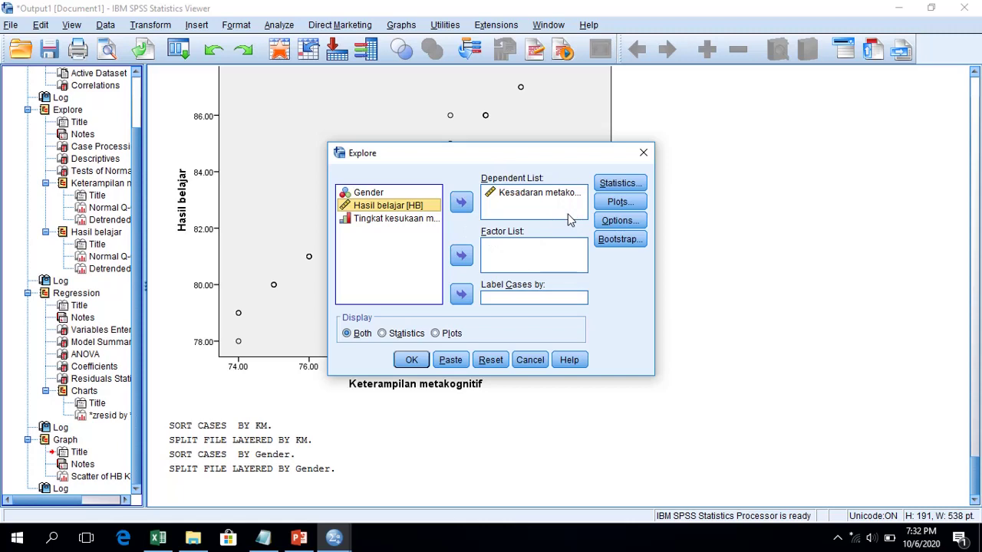
Run the Explore analysis with normality plots with tests and no boxplots, and go to its Tests of Normality table
left_click(641, 202)
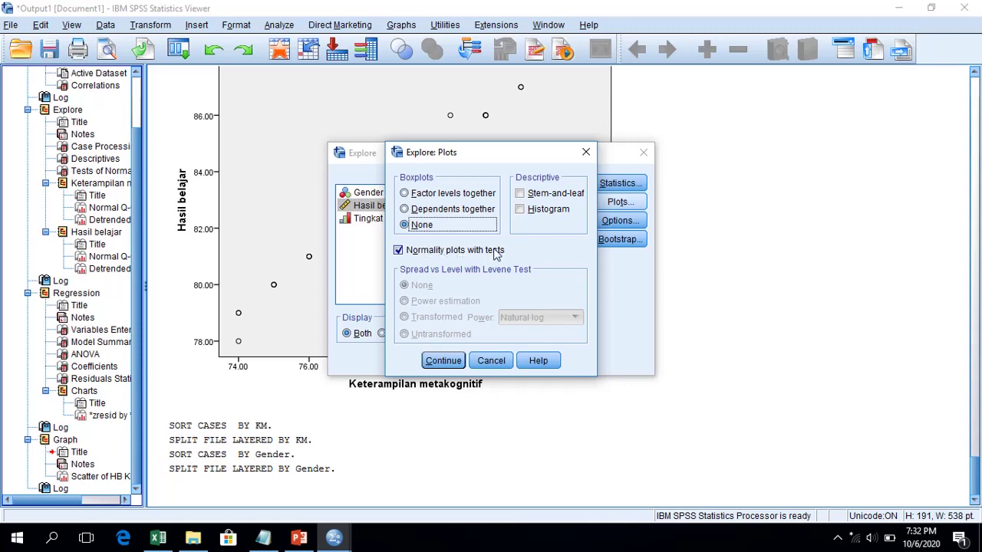
left_click(441, 361)
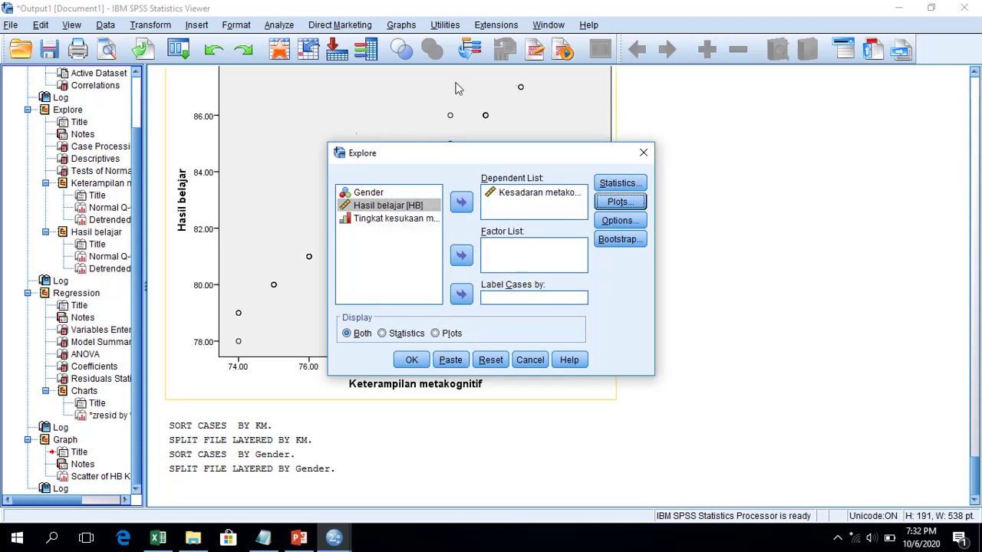
left_click(412, 361)
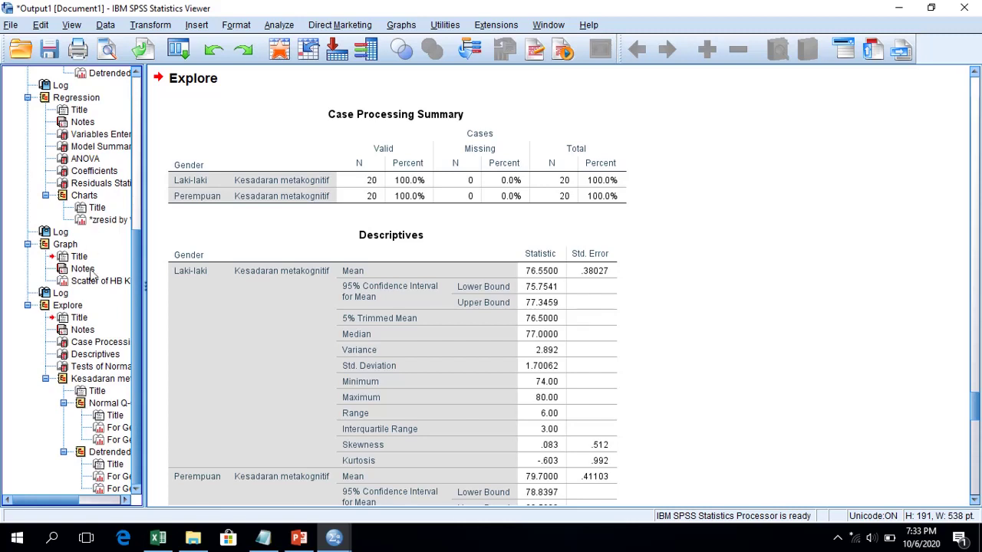
left_click(84, 366)
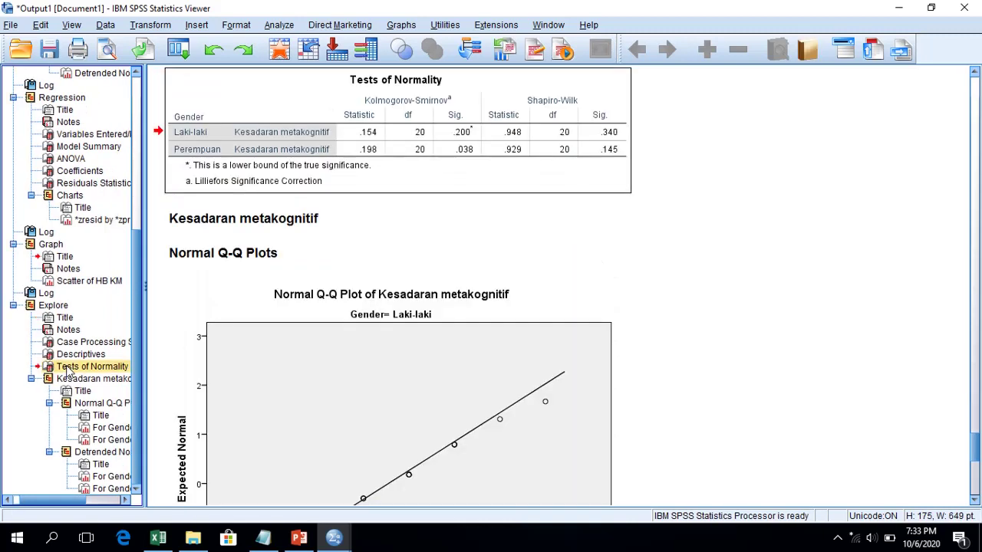
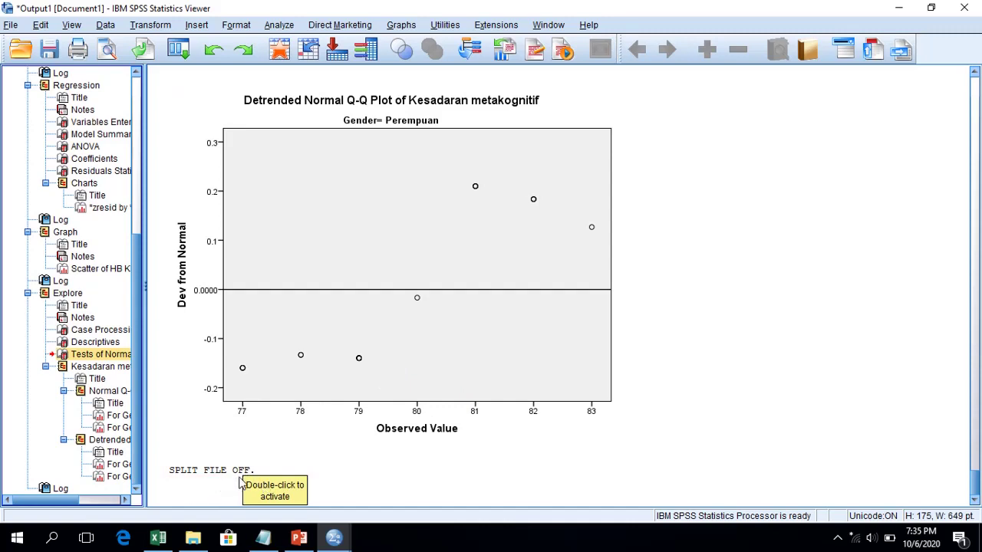
Set up a One-Way ANOVA with Kesadaran metakognitif as the dependent variable and Gender as the factor
left_click(242, 476)
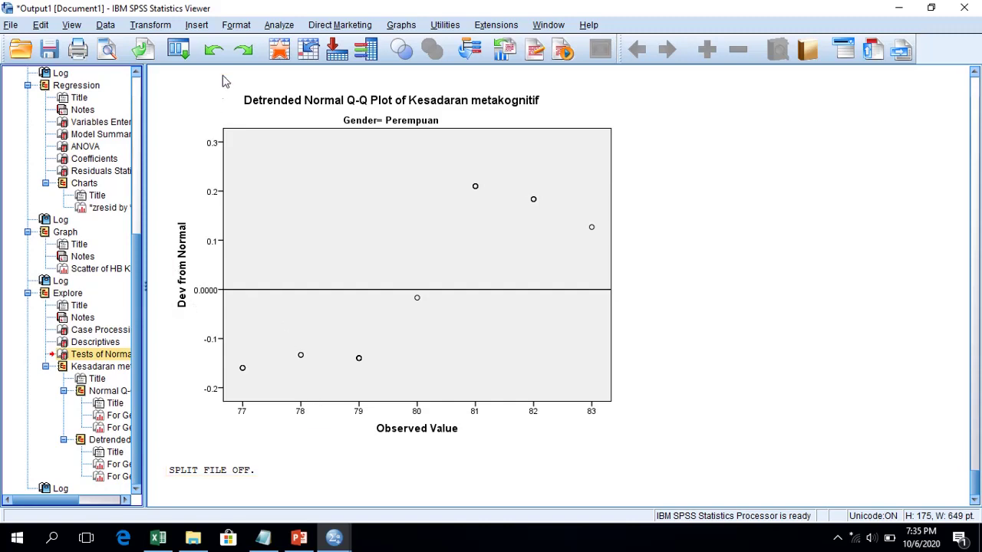
left_click(282, 25)
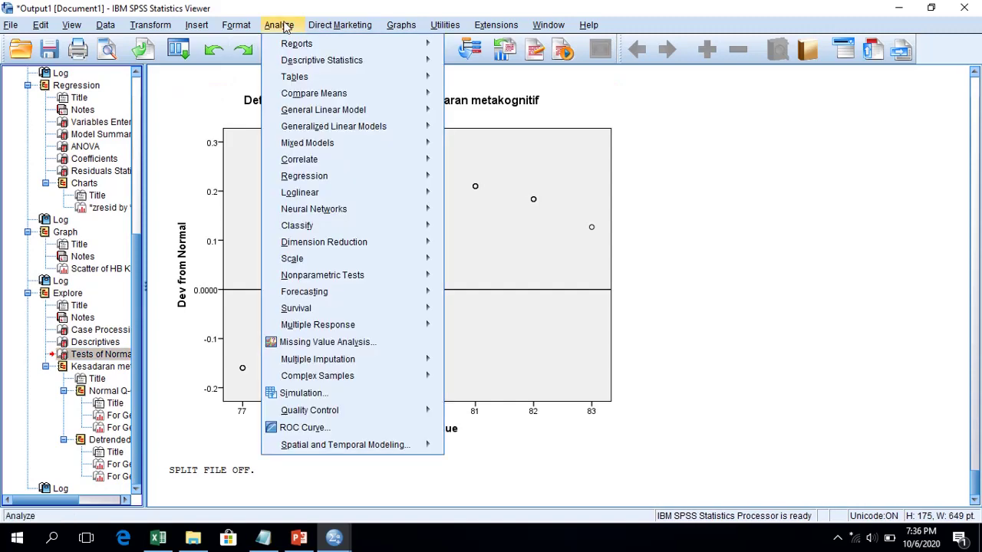
mouse_move(386, 96)
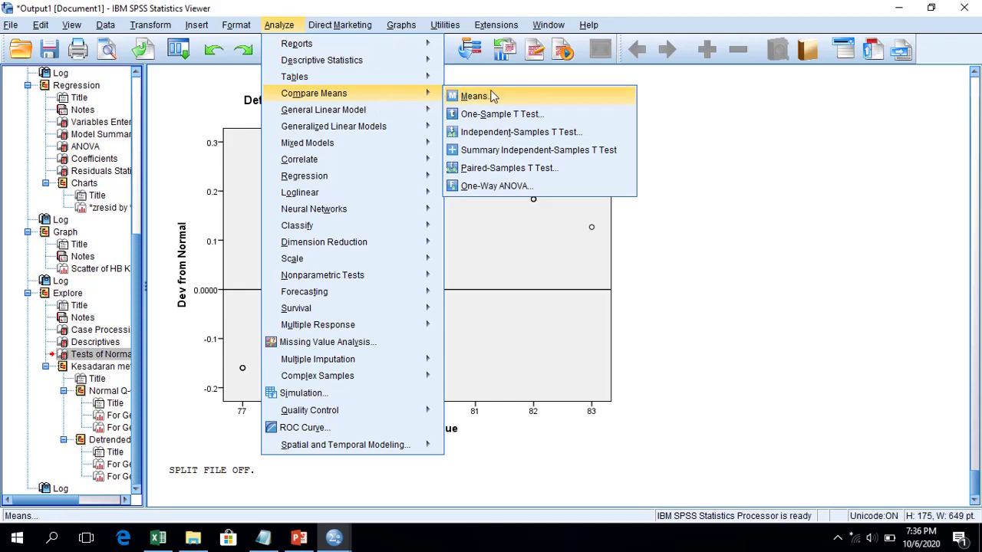
left_click(540, 188)
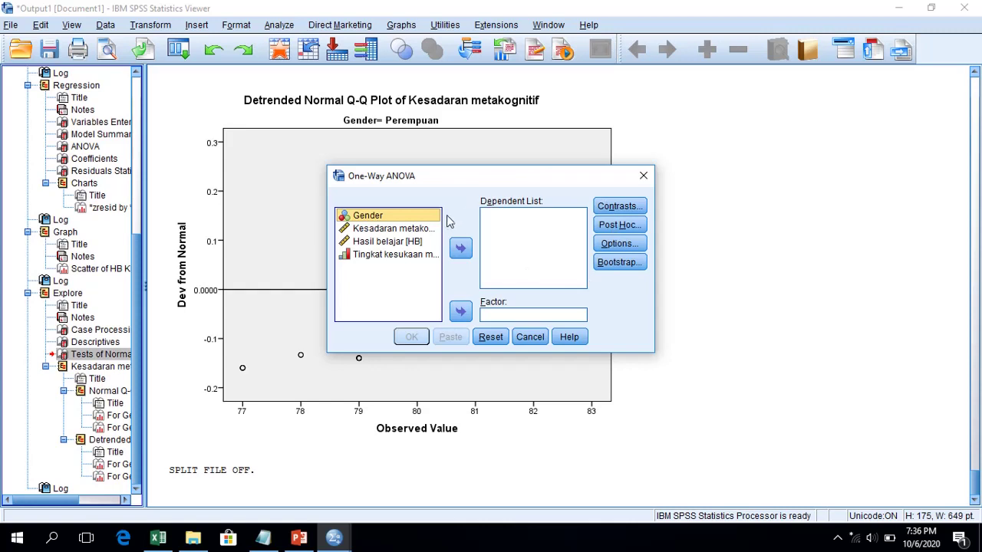
left_click(431, 233)
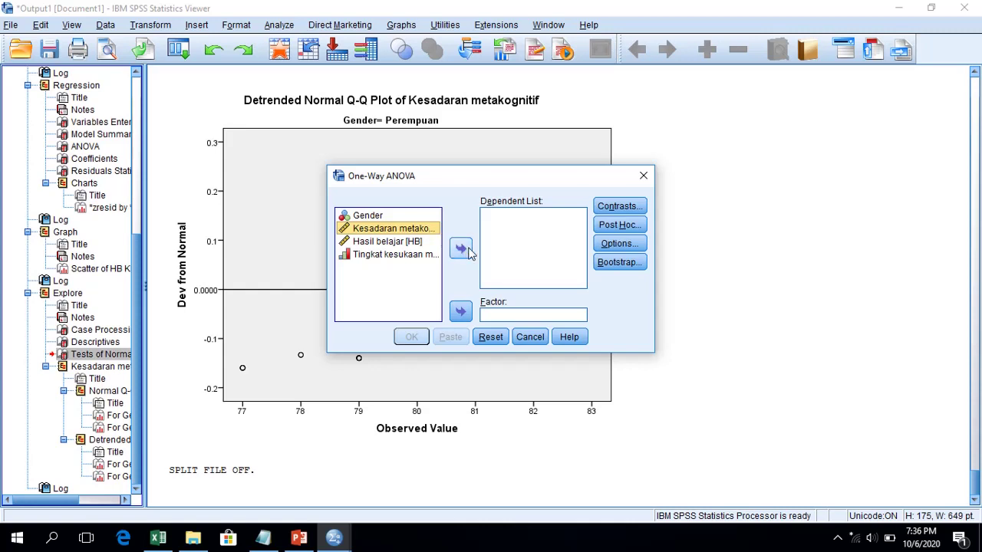
left_click(461, 249)
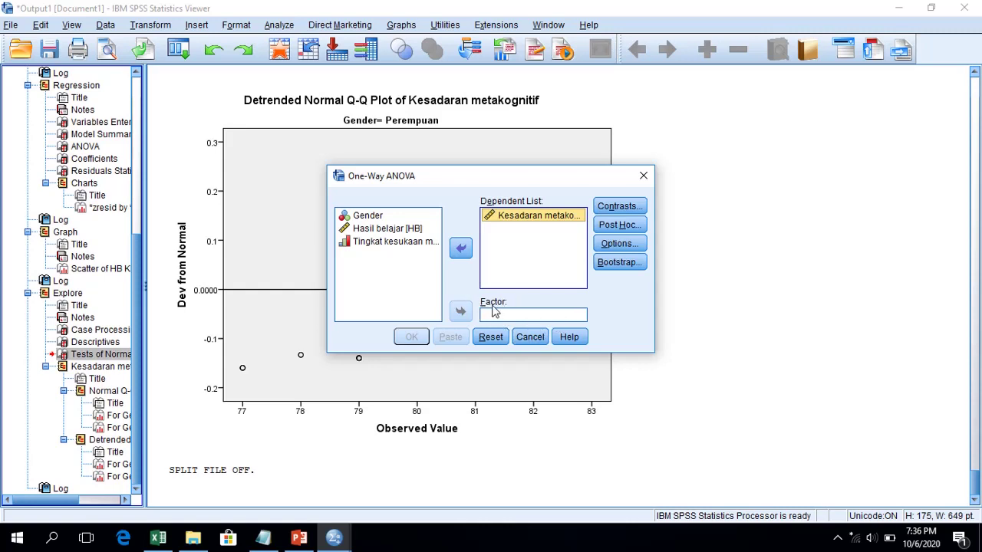
left_click(378, 219)
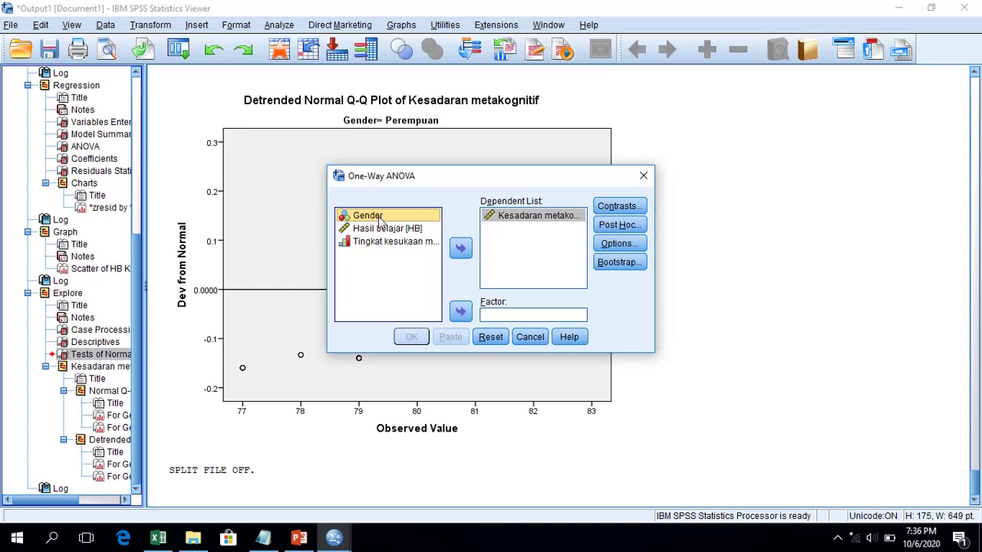
left_click(460, 312)
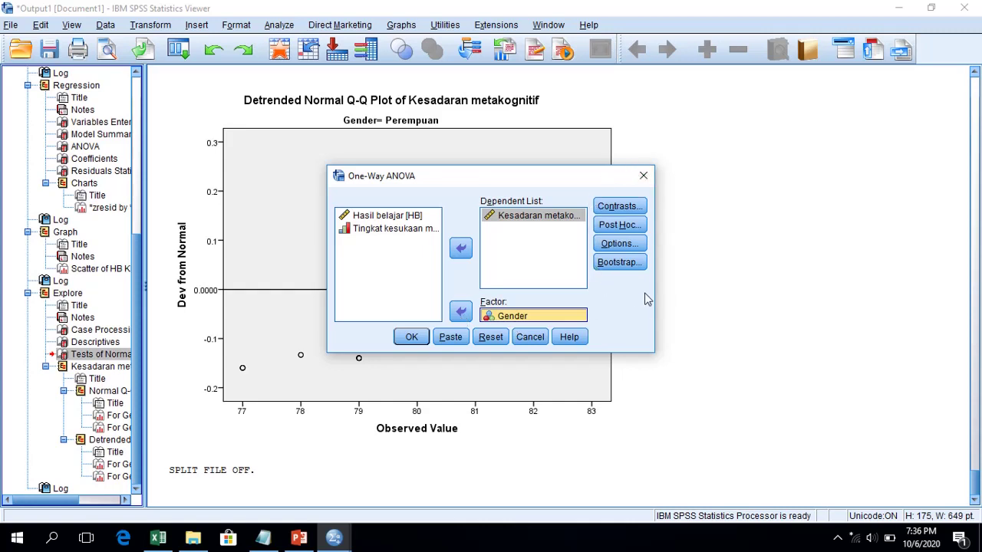
Add the homogeneity of variance test to the One-Way ANOVA and run the analysis
left_click(619, 244)
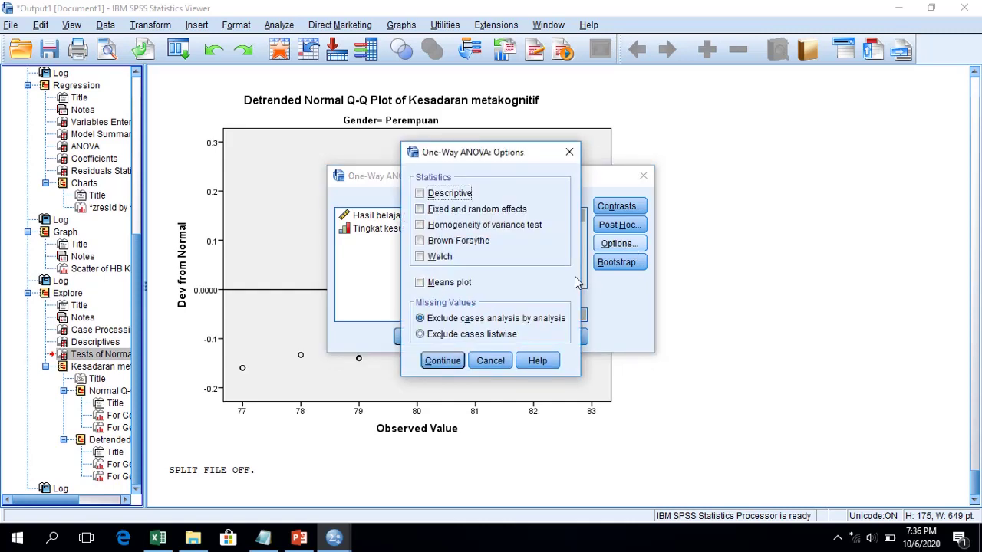
left_click(506, 230)
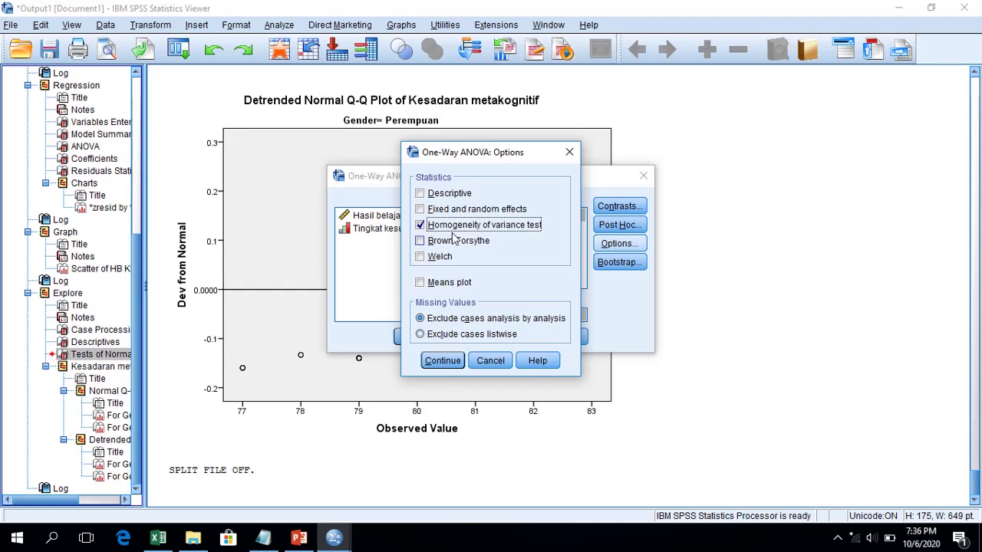
left_click(453, 361)
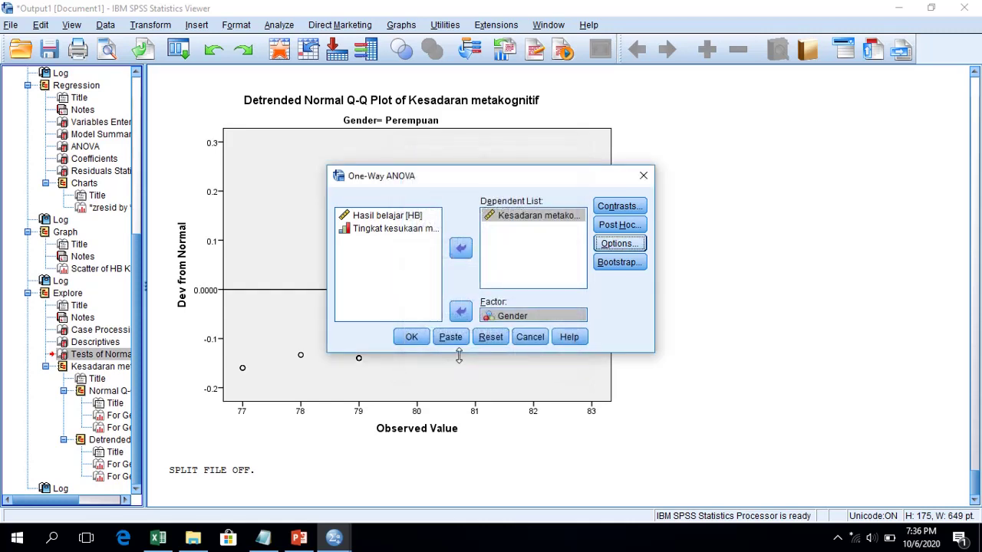
left_click(411, 340)
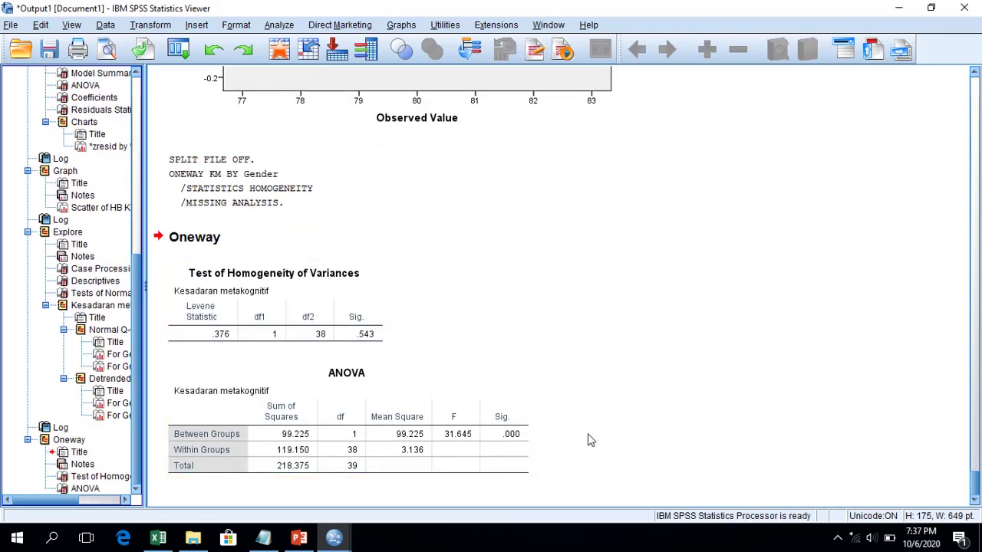
Examine the Test of Homogeneity of Variances and ANOVA tables for Kesadaran metakognitif in the Oneway output
left_click(455, 435)
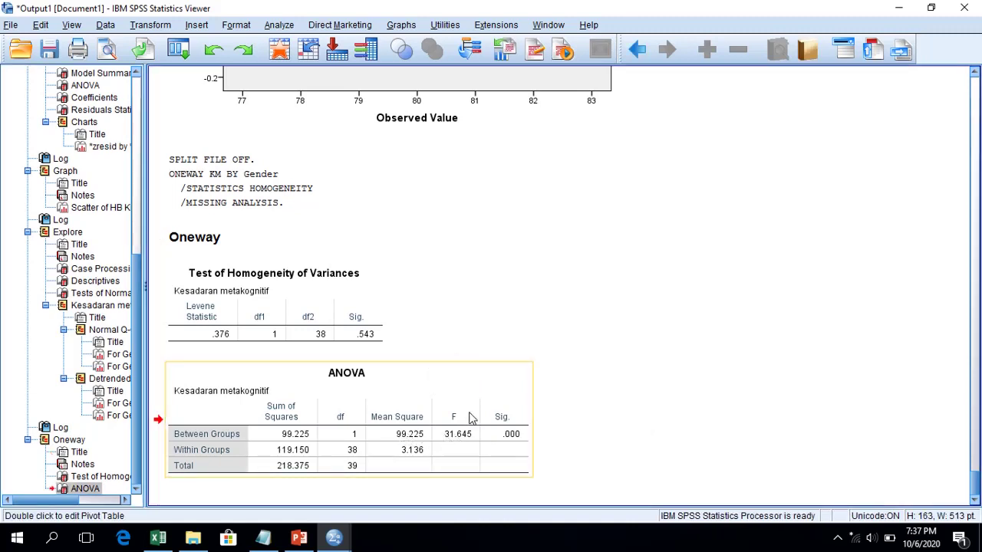
left_click(336, 340)
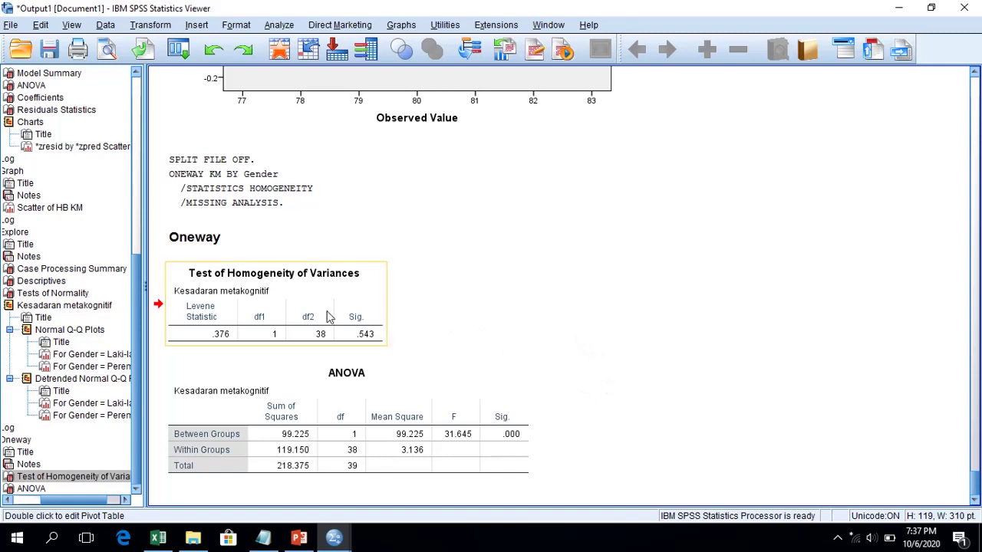
left_click(648, 315)
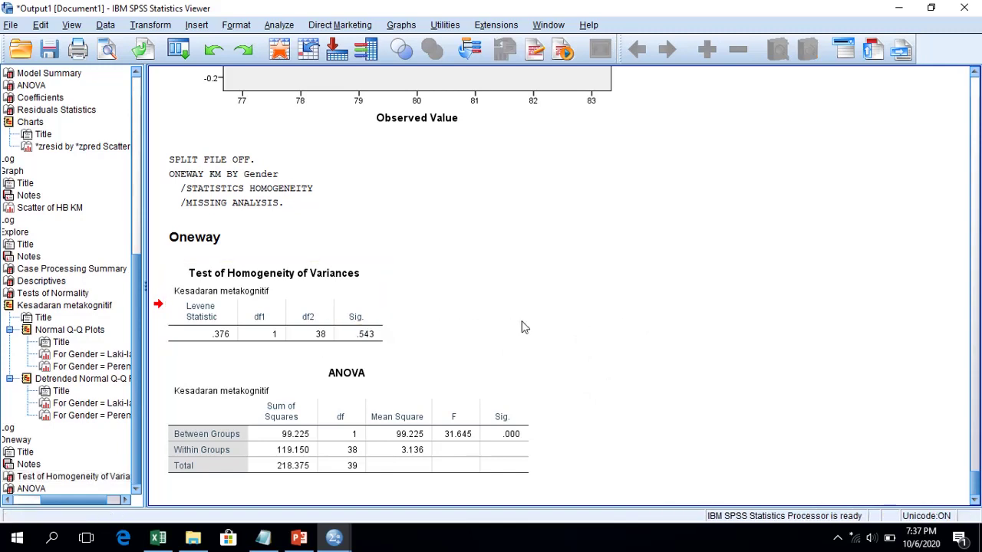
left_click(452, 413)
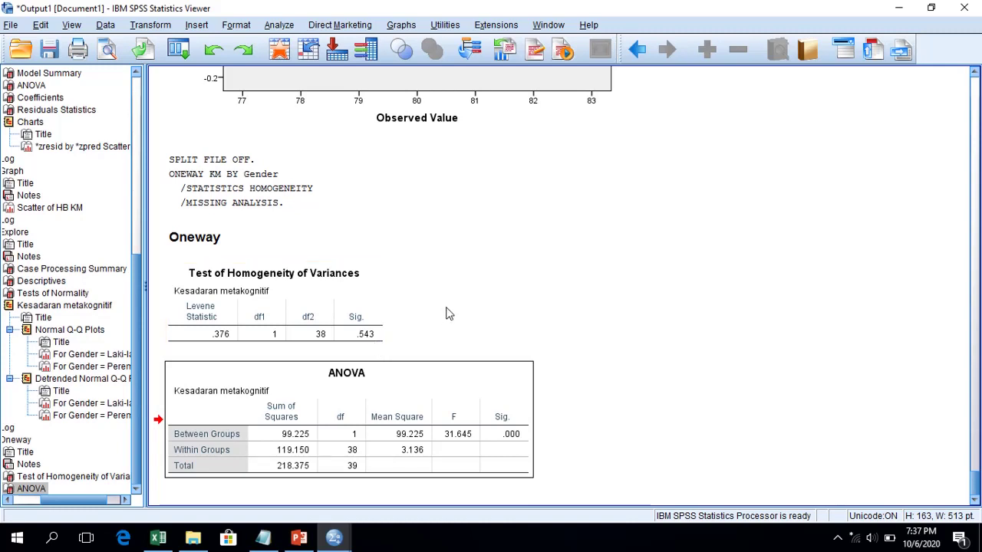
Reset the Bivariate Correlations setup and add Gender and Kesadaran metakognitif as the variables to correlate
left_click(280, 24)
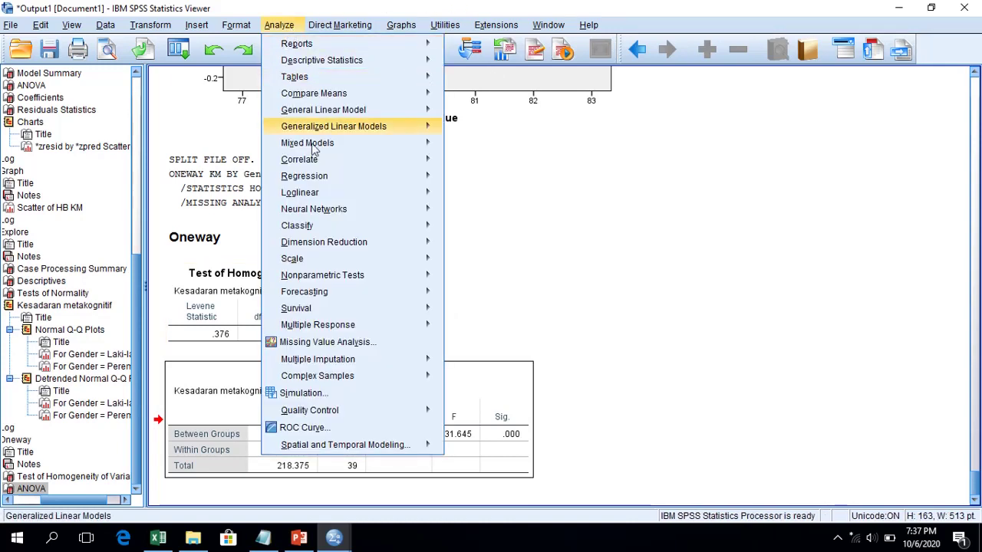
mouse_move(420, 165)
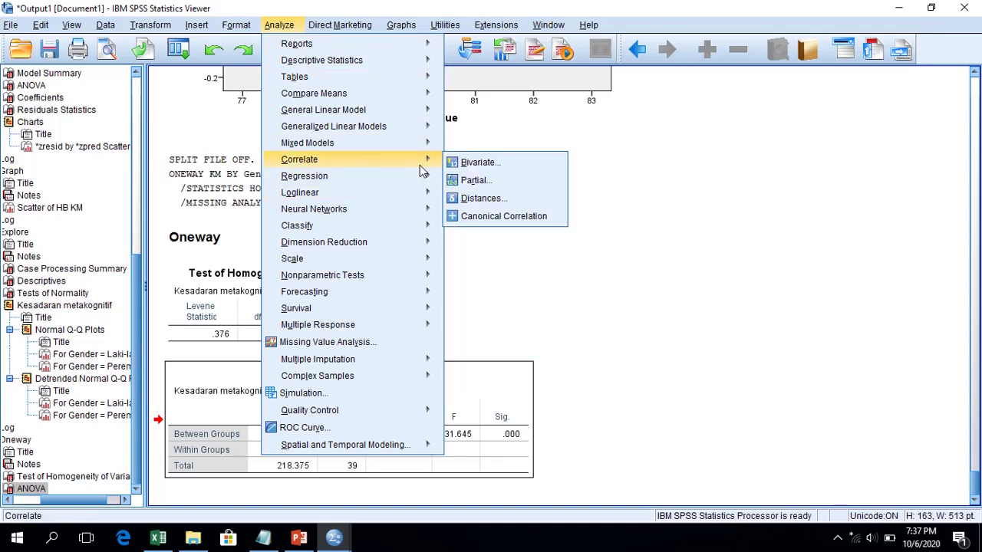
left_click(517, 162)
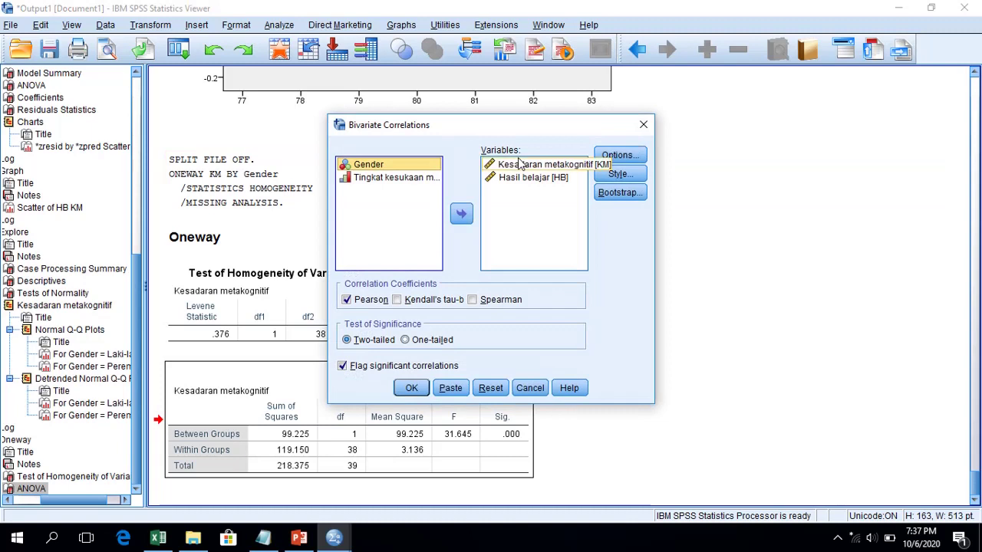
left_click(504, 388)
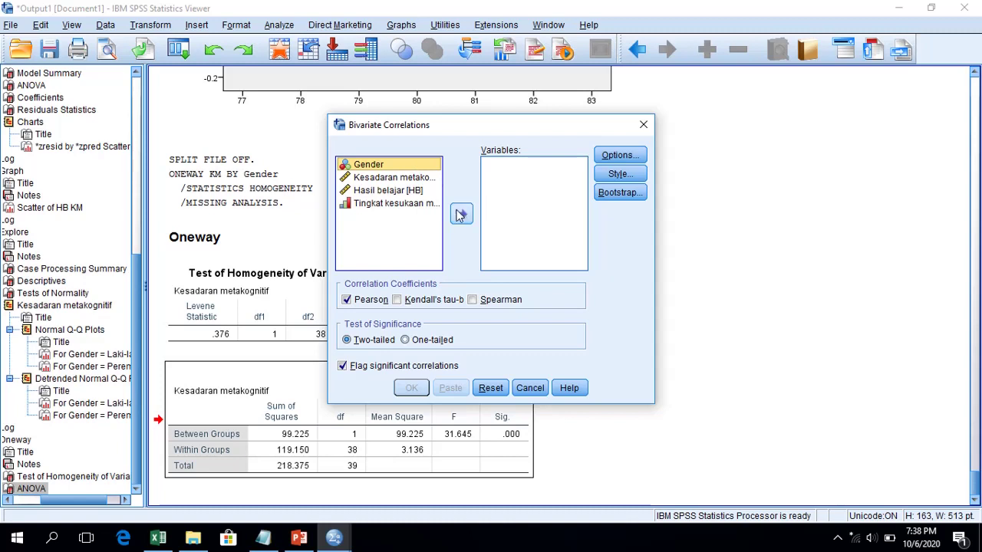
left_click(460, 214)
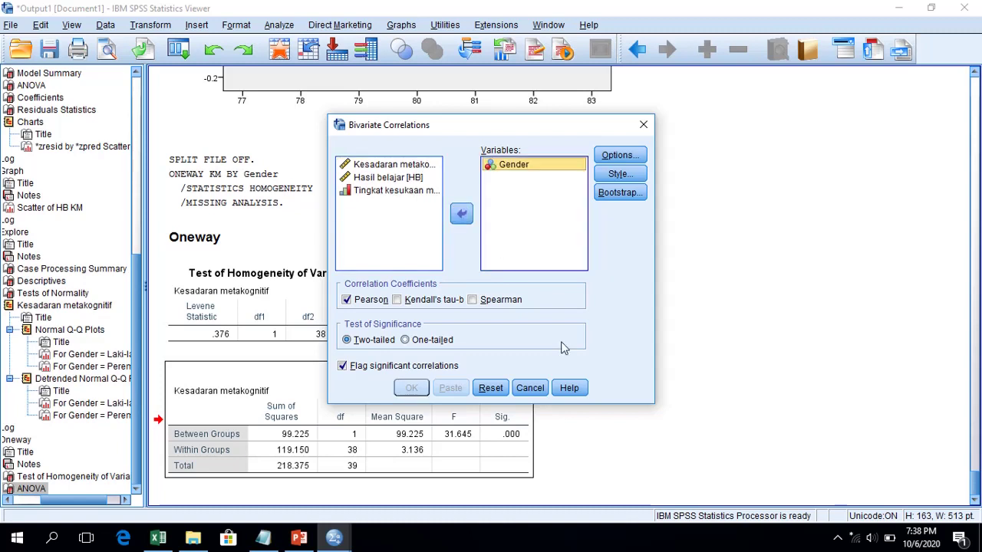
left_click(402, 169)
left_click(461, 214)
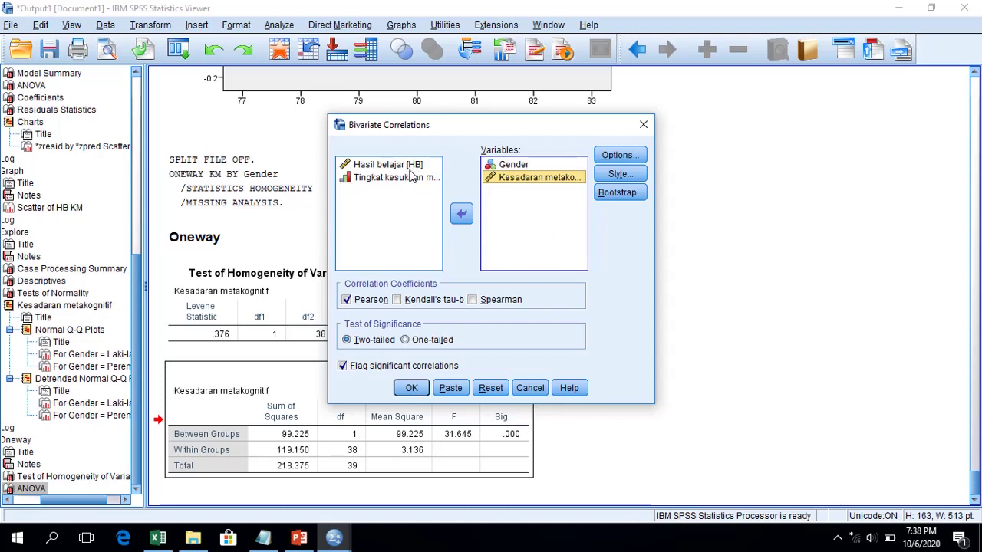
Run the two-tailed Pearson correlation of Gender and Kesadaran metakognitif and go to its Correlations table
left_click(548, 165)
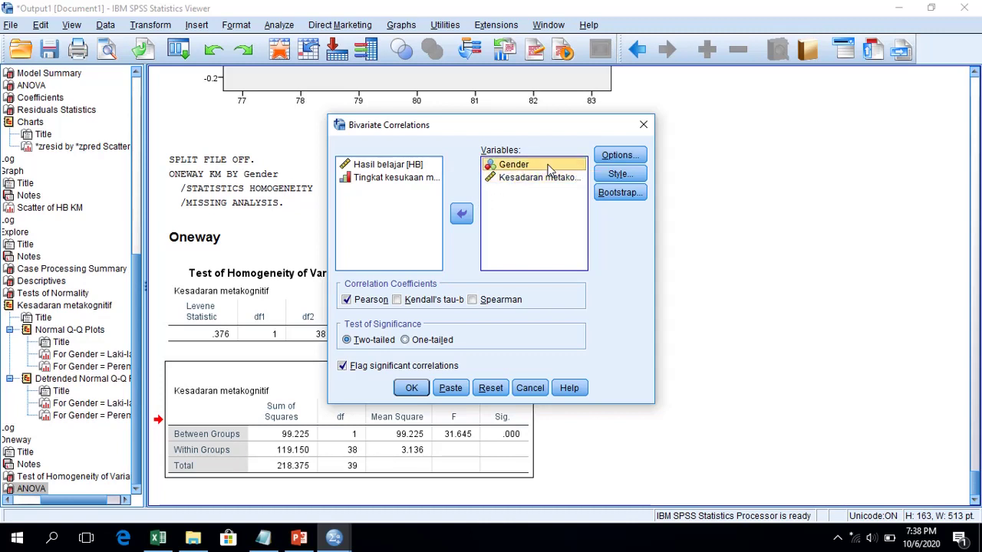
left_click(557, 179)
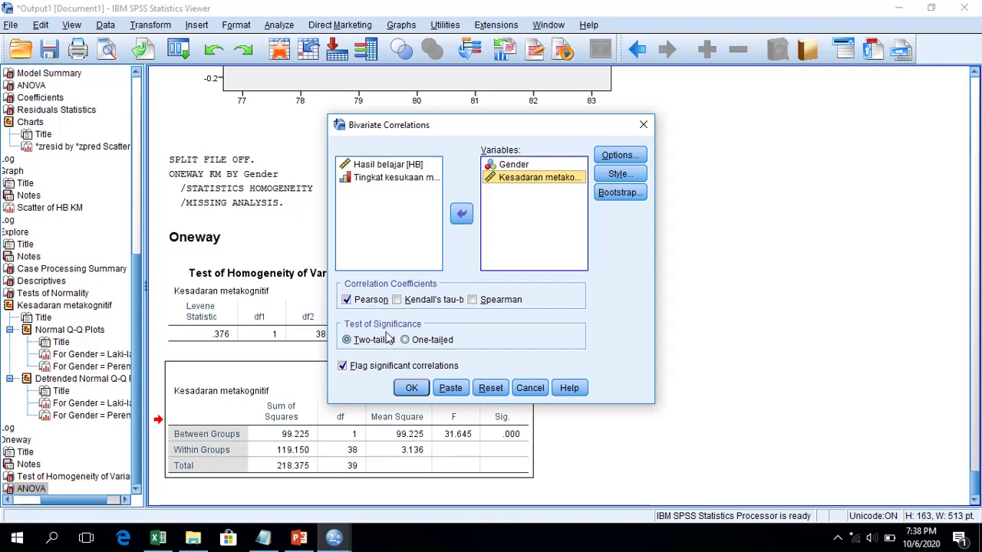
left_click(411, 388)
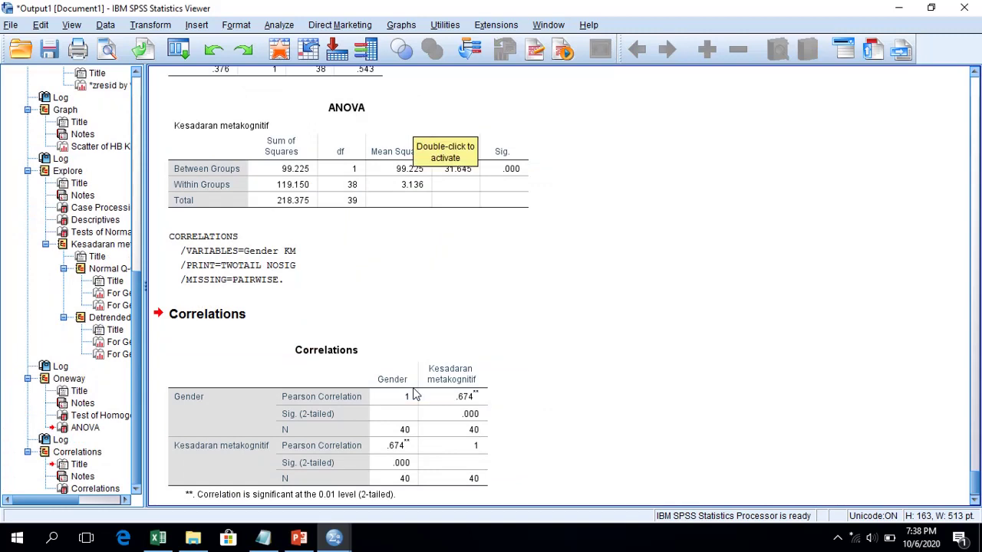
scroll(401, 298, "down", 1)
left_click(349, 359)
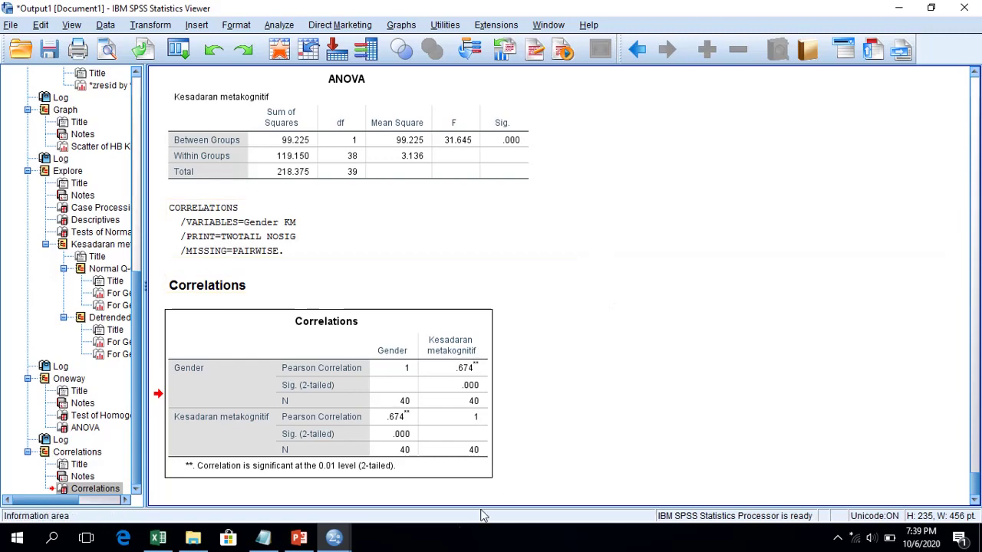
Switch to the data korelasi.sav variable definitions and examine the HB and TKM rows
mouse_move(334, 539)
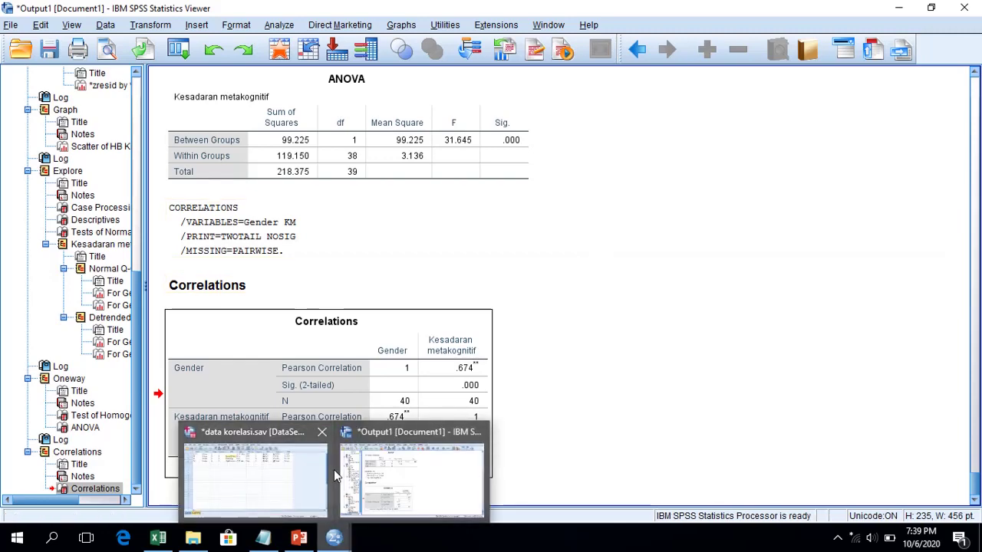
left_click(328, 470)
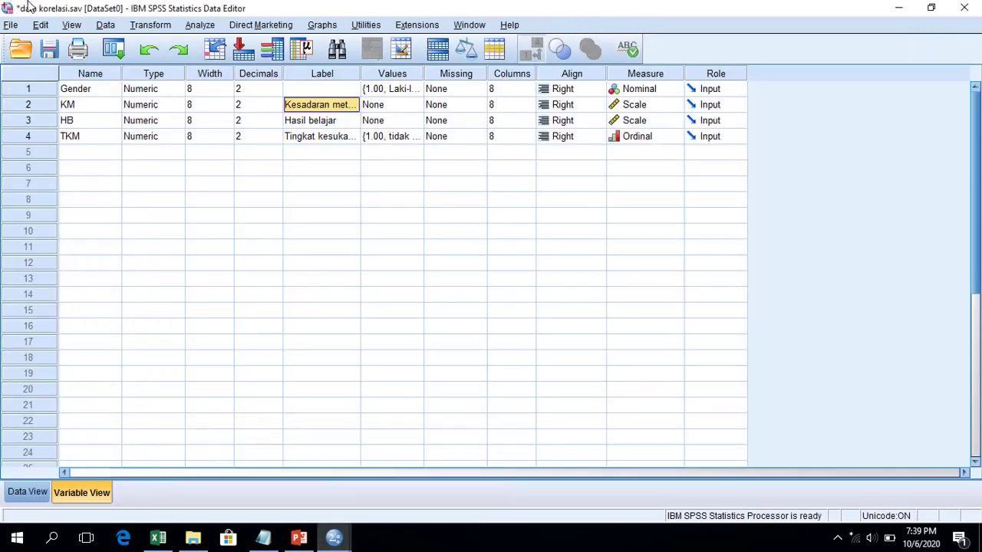
left_click(43, 125)
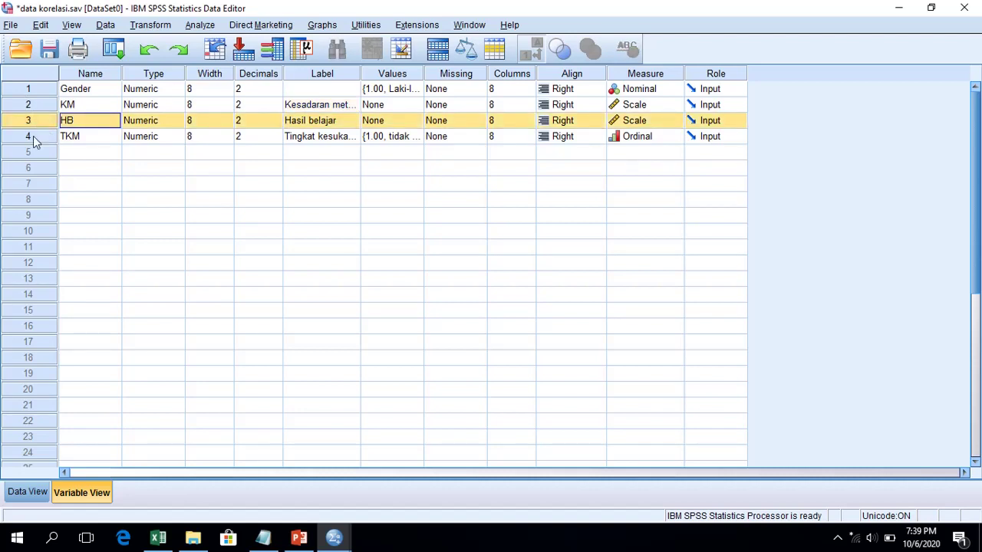
left_click(34, 141)
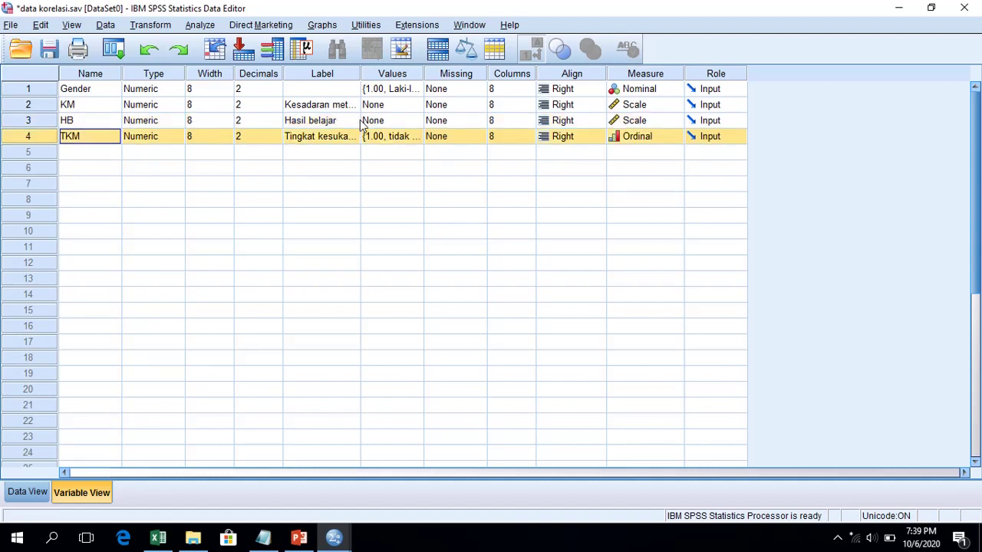
left_click(38, 125)
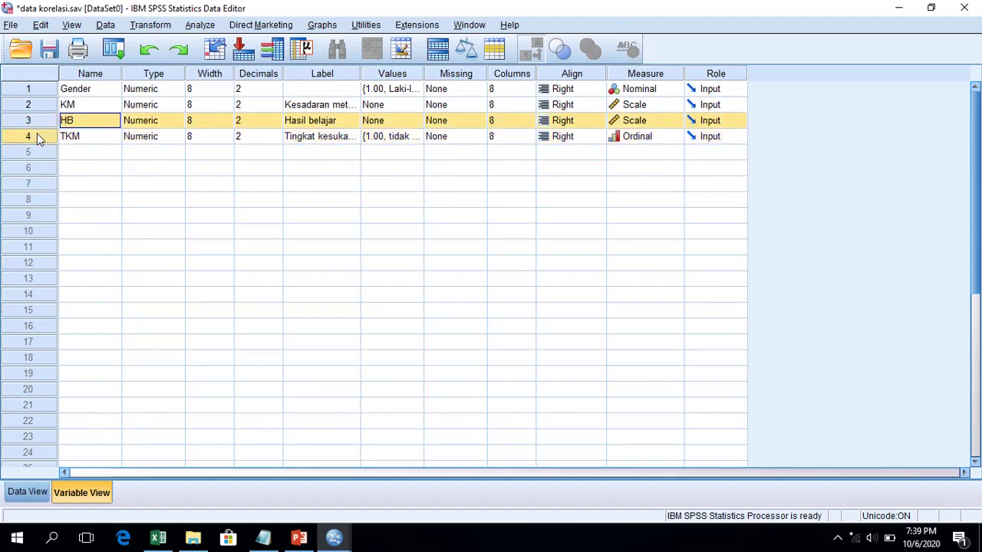
left_click(40, 138)
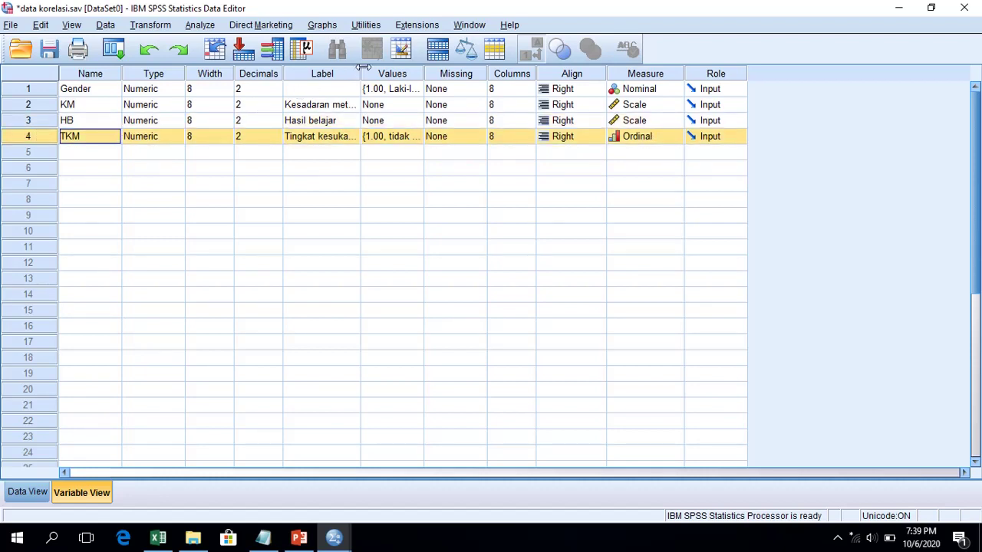
Widen the variable attribute columns so that more of the labels and values can be read
left_click_drag(361, 73, 362, 73)
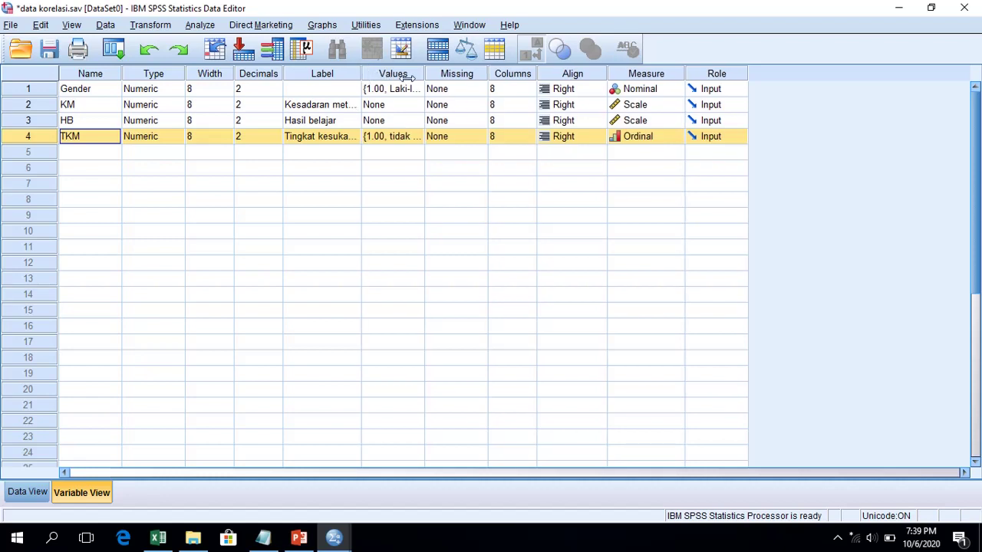
double_click(409, 77)
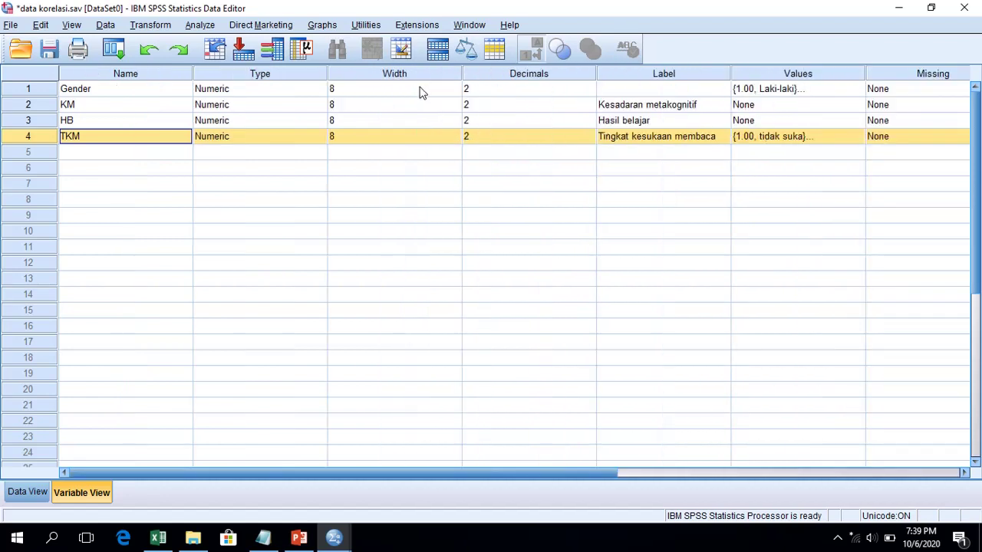
double_click(328, 73)
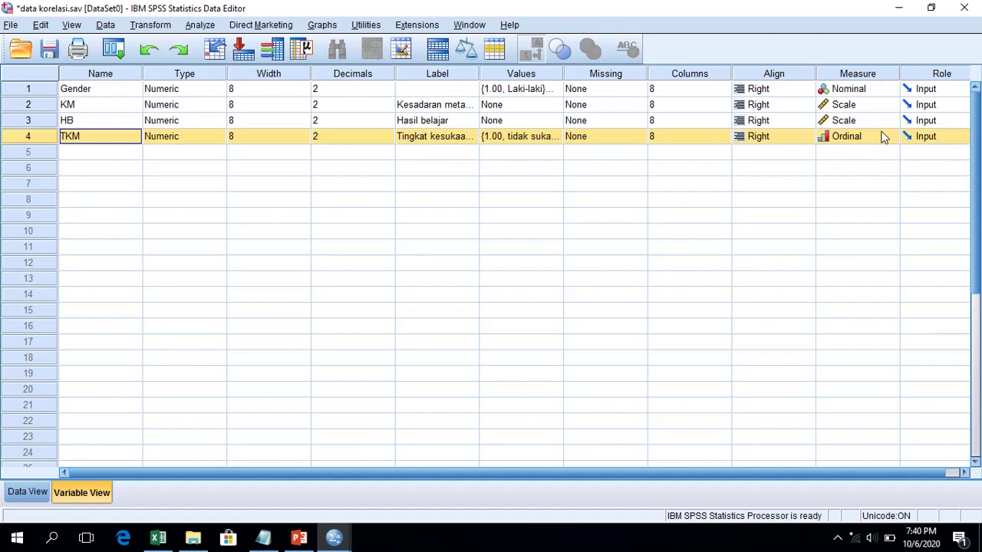
Check the measurement level of Hasil belajar and the value labels of TKM
left_click(854, 121)
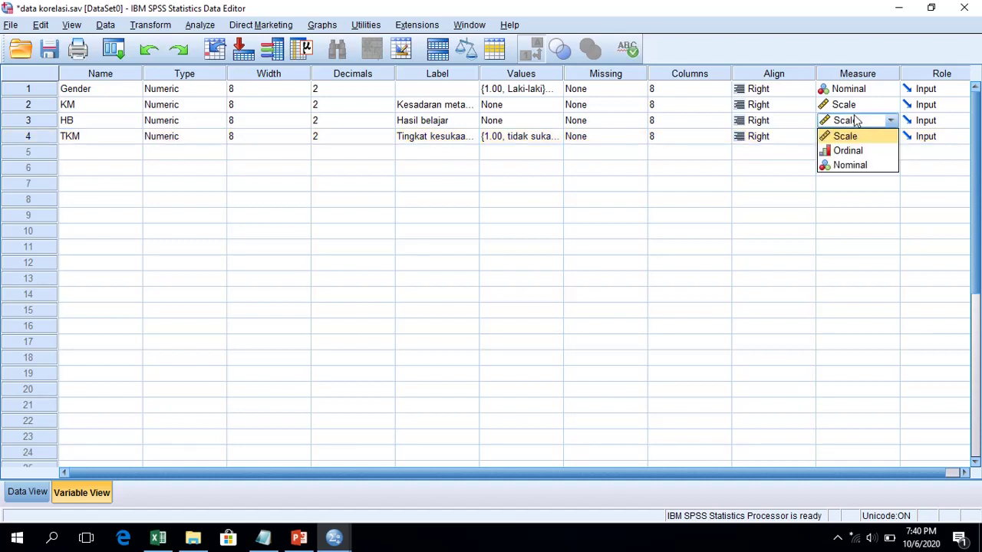
left_click(727, 200)
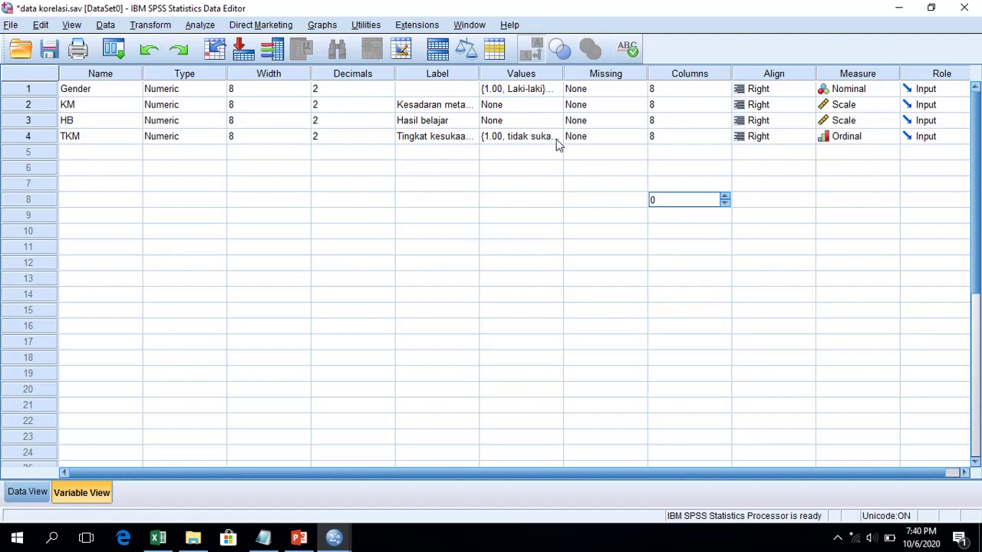
left_click(528, 145)
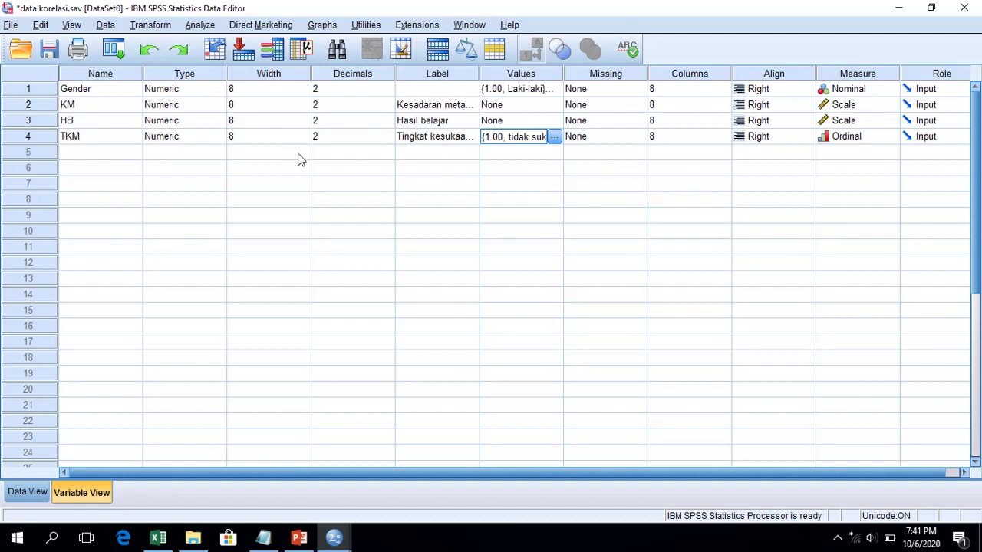
Reopen Bivariate Correlations and remove Gender and Kesadaran metakognitif from the variables to correlate
left_click(219, 26)
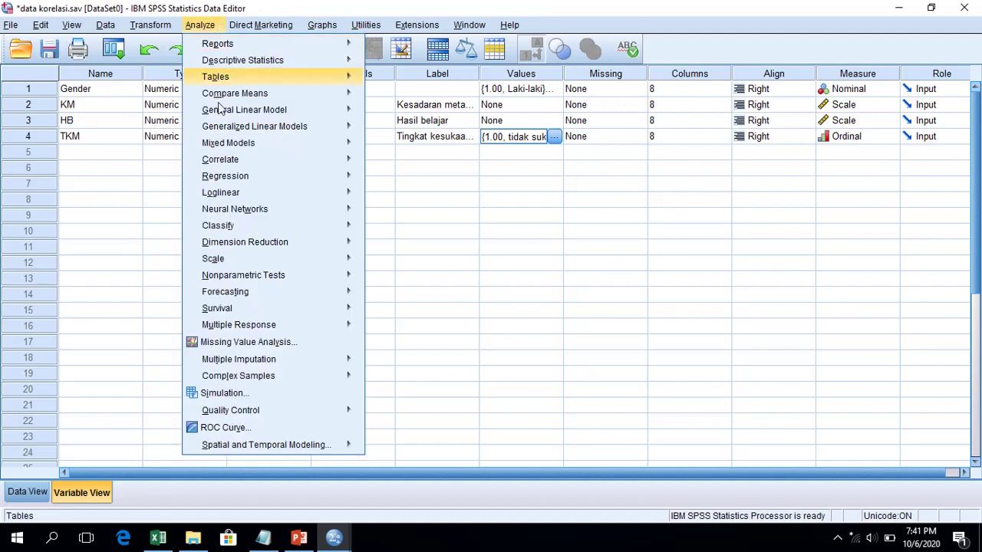
mouse_move(273, 168)
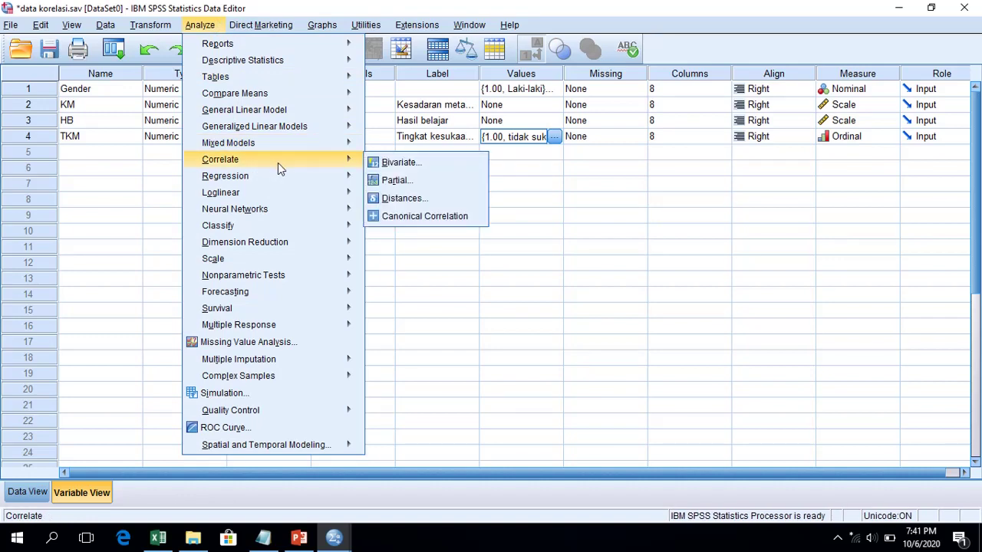
left_click(393, 163)
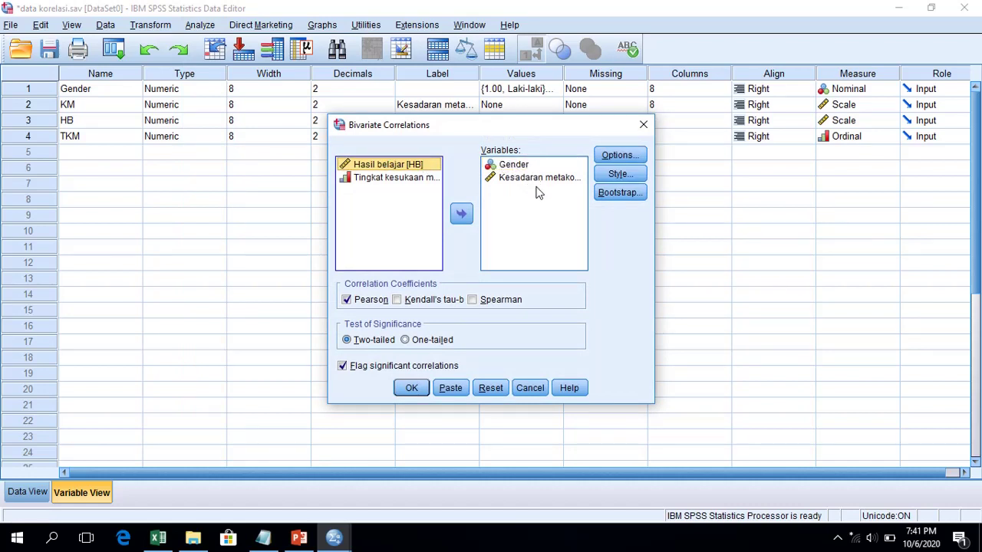
left_click(521, 169)
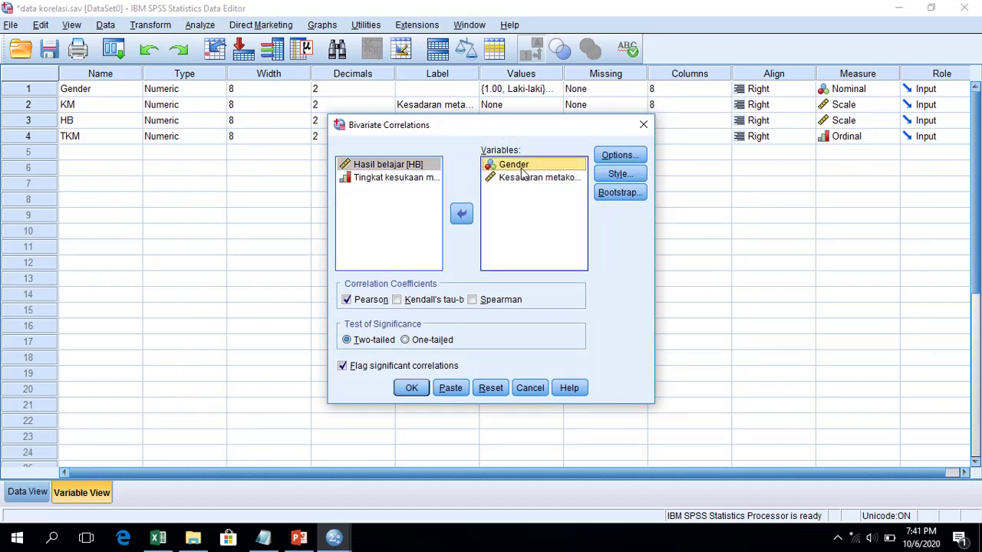
left_click(461, 213)
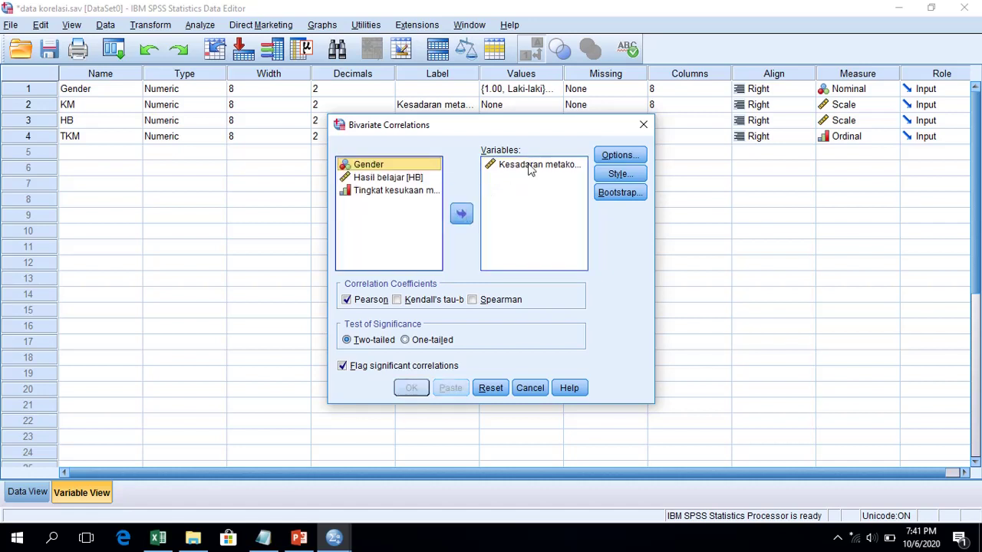
left_click(530, 166)
left_click(461, 213)
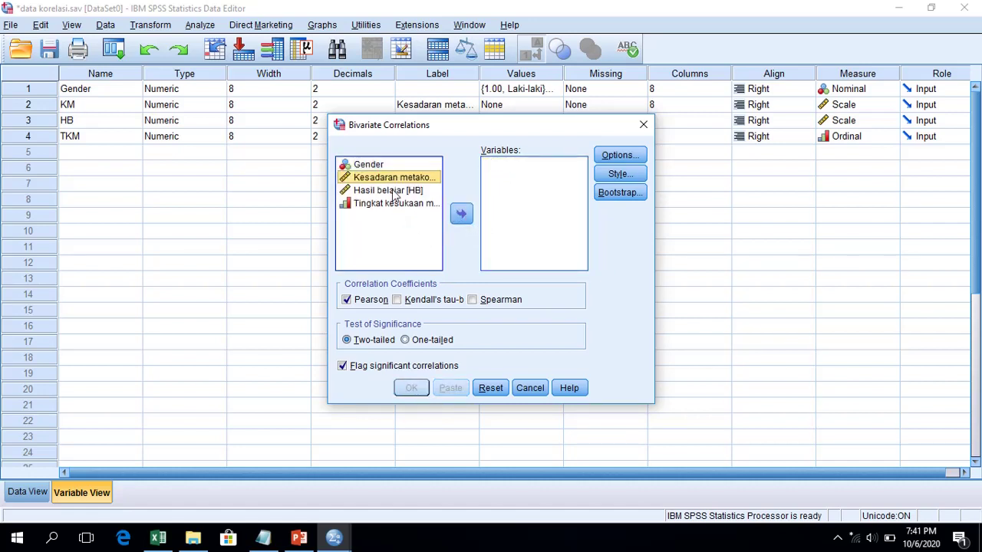
Add Tingkat kesukaan membaca and Hasil belajar as the variables of the bivariate correlation
left_click(411, 207)
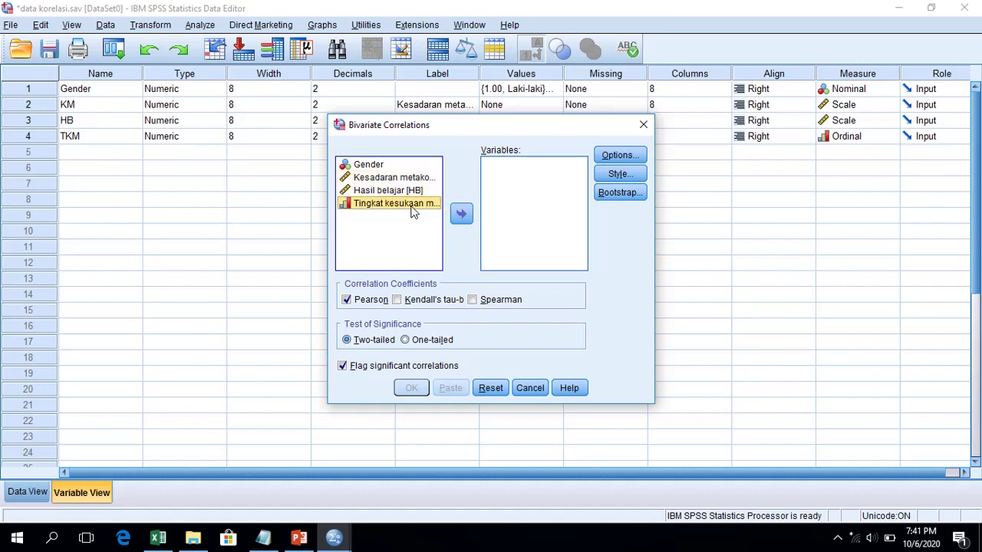
left_click(460, 214)
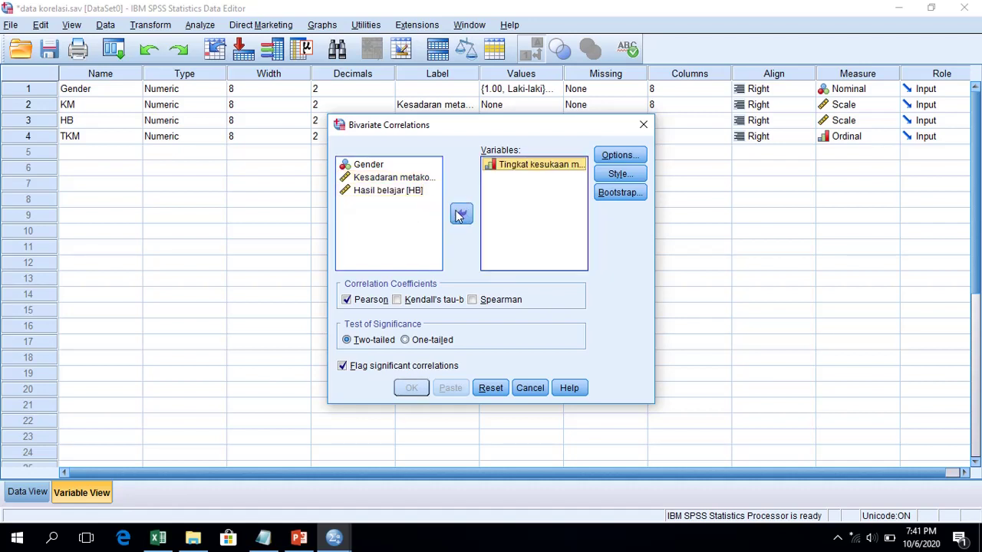
left_click(406, 192)
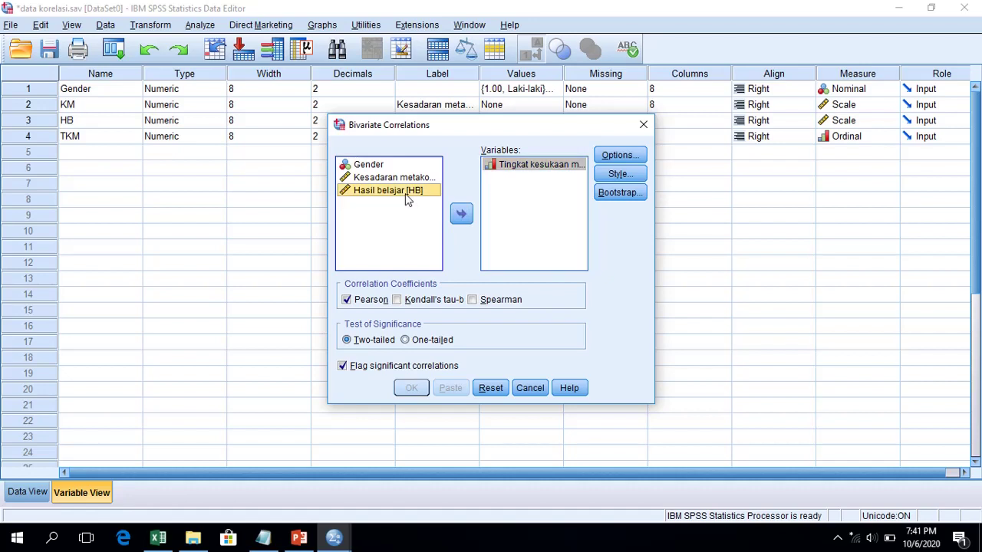
left_click(461, 215)
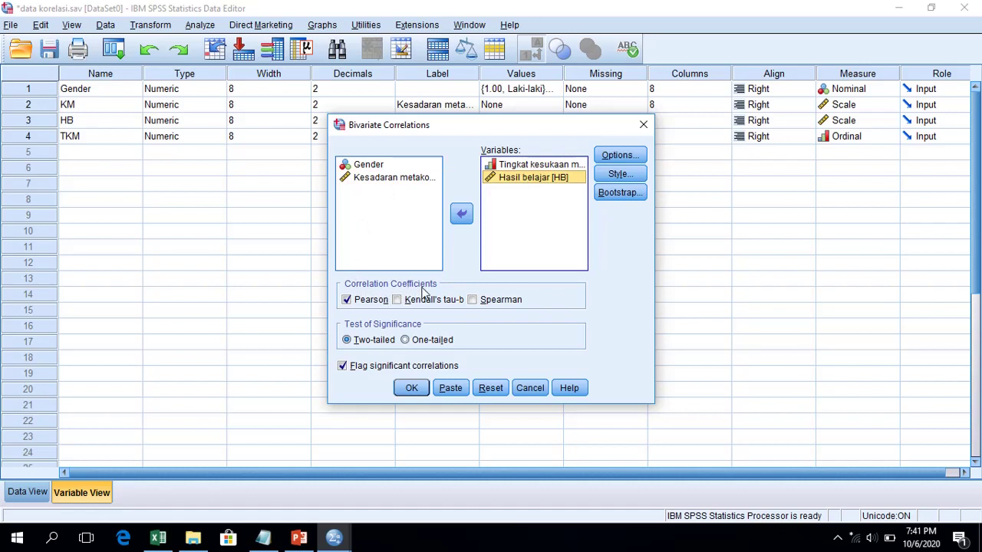
Replace the Pearson coefficient with Kendall's tau-b and run the two-tailed correlation
left_click(365, 304)
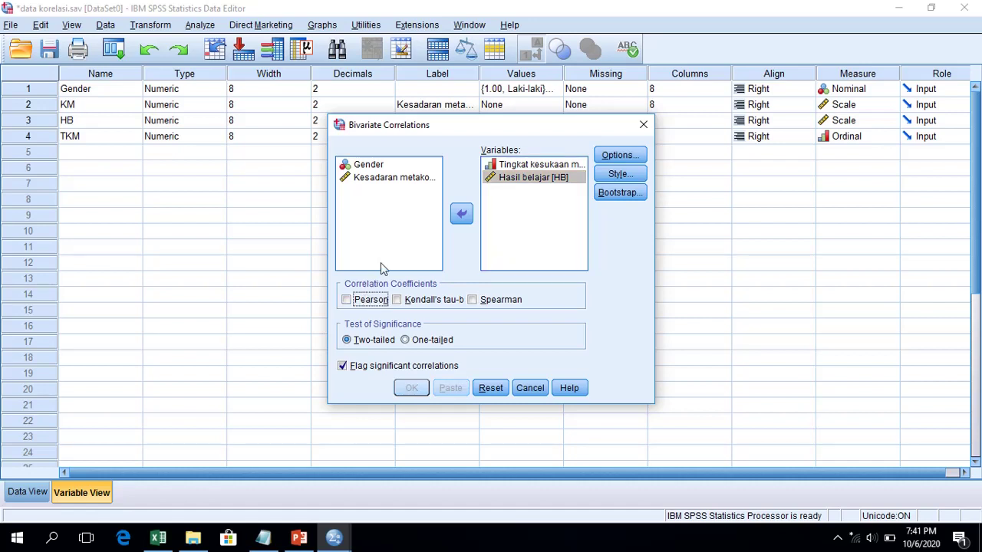
left_click(438, 303)
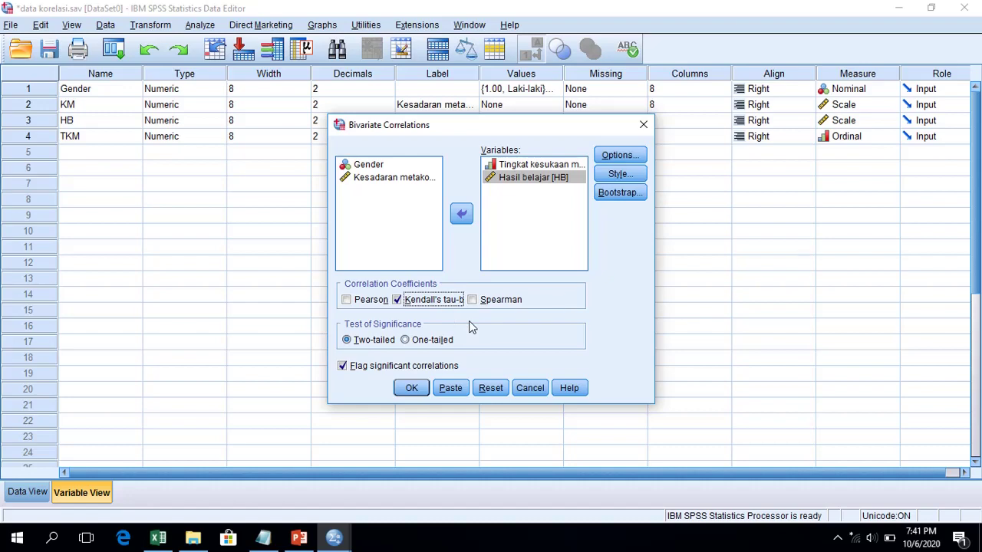
left_click(414, 388)
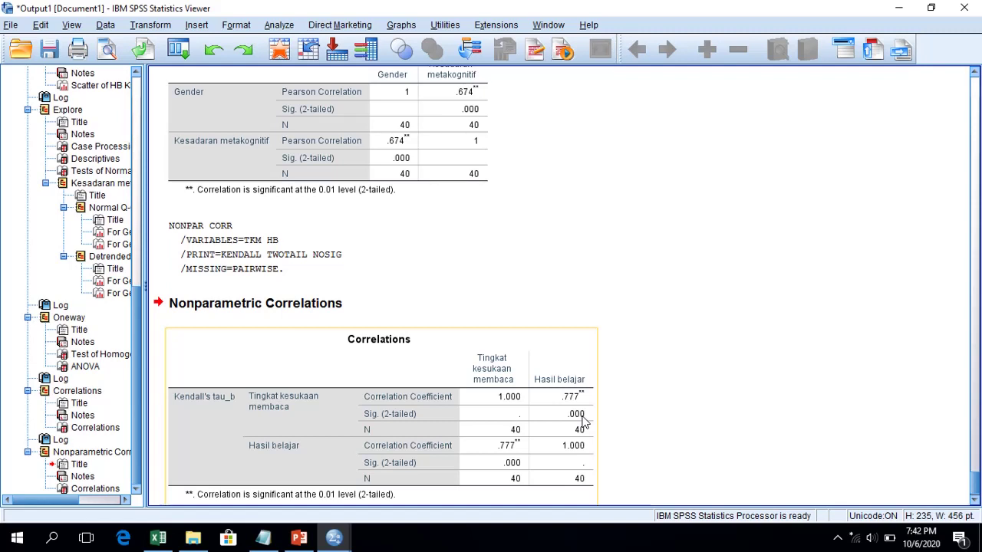
Rerun the two-tailed bivariate correlation of Tingkat kesukaan membaca and Hasil belajar with Spearman instead of Kendall's tau-b
left_click(498, 325)
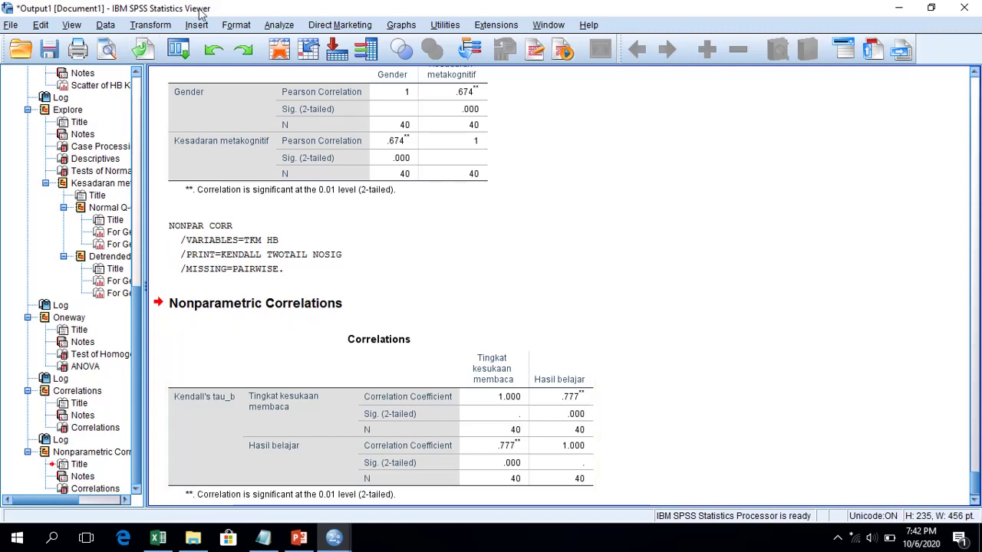
left_click(268, 26)
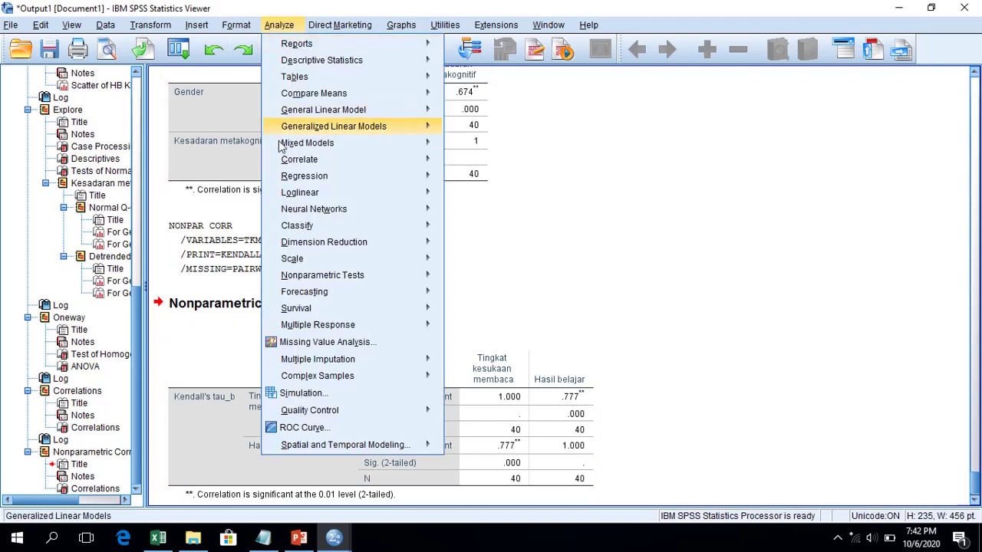
mouse_move(330, 166)
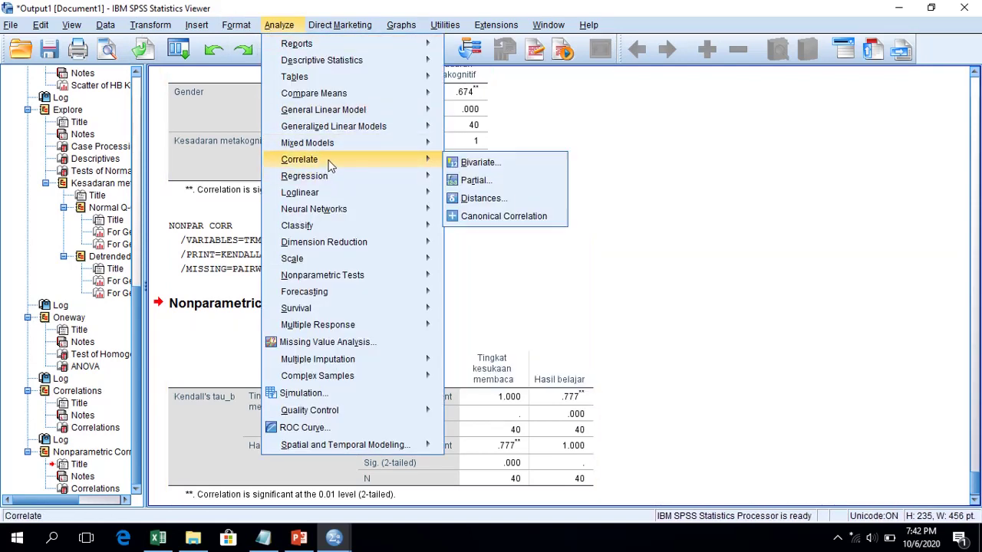
left_click(495, 165)
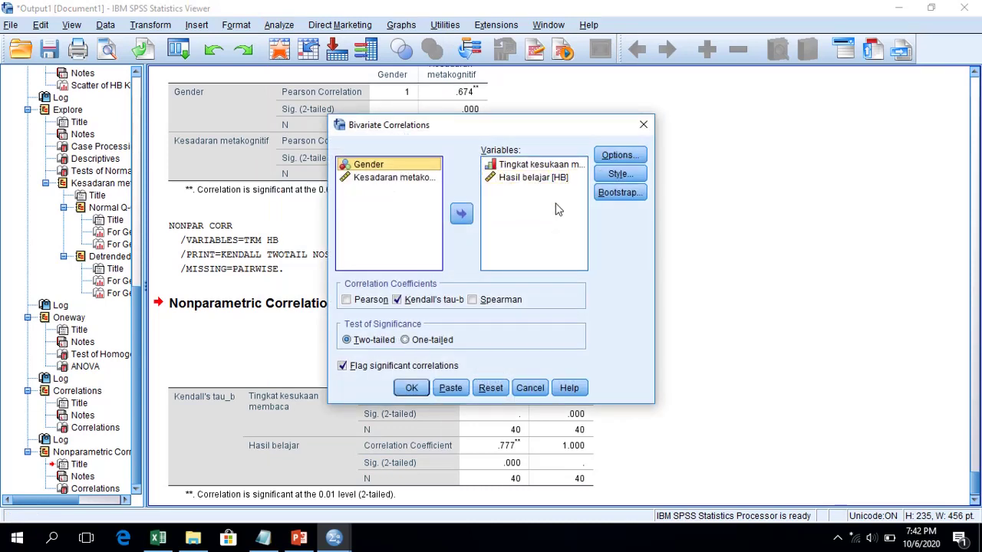
left_click(555, 179)
left_click(415, 304)
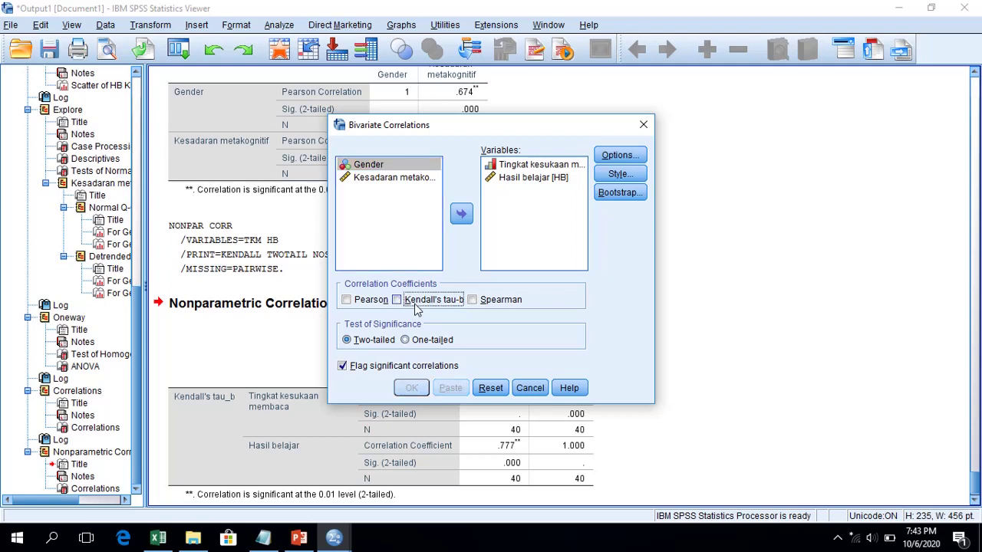
left_click(514, 303)
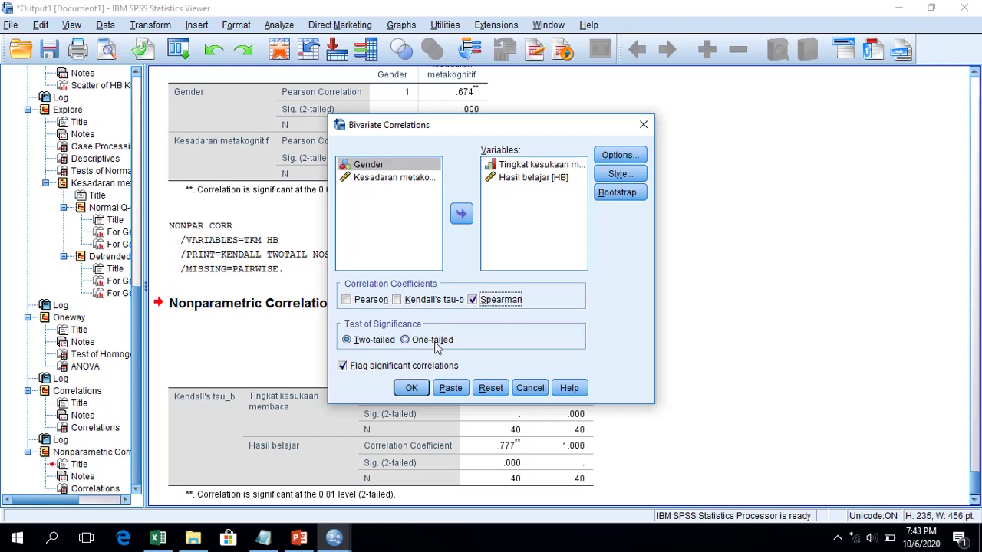
left_click(412, 388)
Examine the Spearman's rho correlations table for Tingkat kesukaan membaca and Hasil belajar in the output
scroll(421, 391, "down", 2)
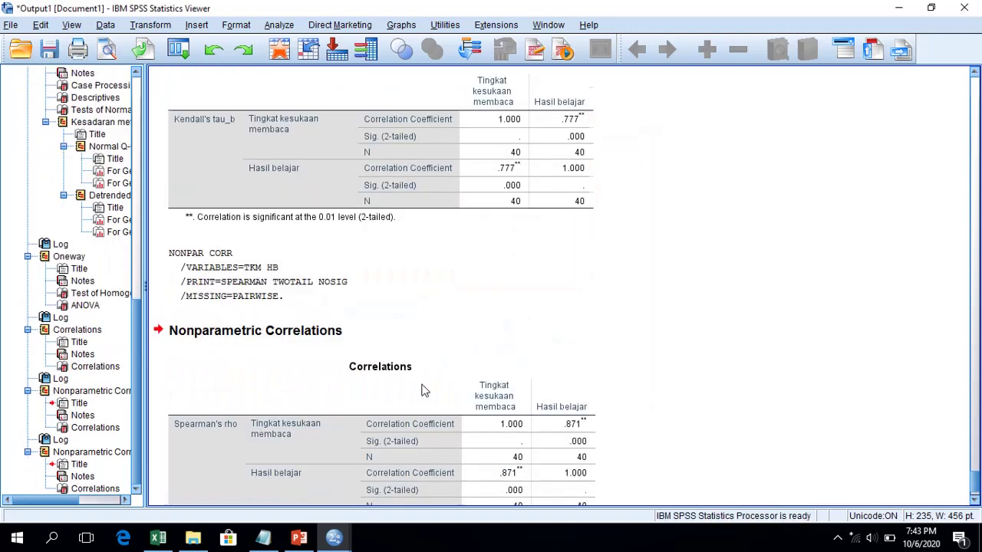
scroll(421, 391, "down", 1)
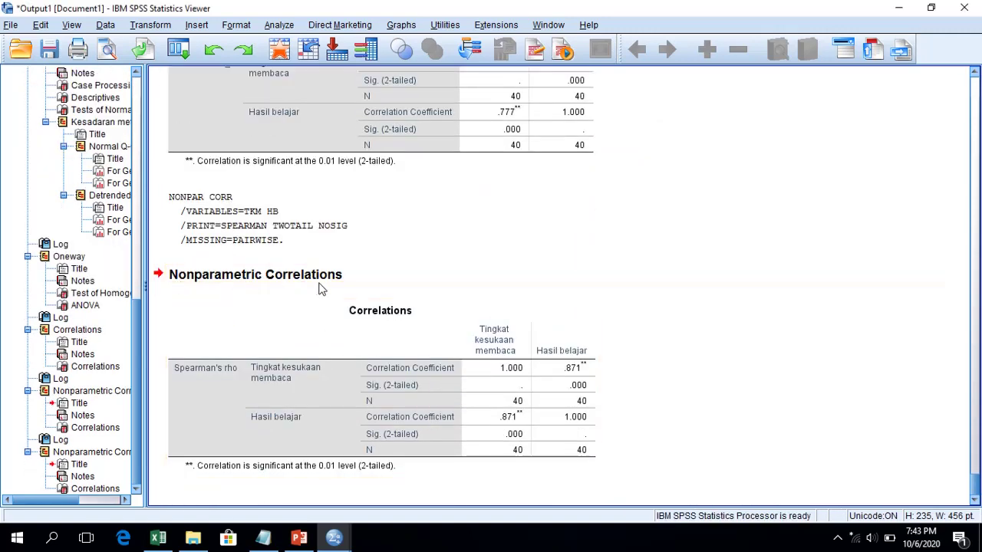
left_click(189, 343)
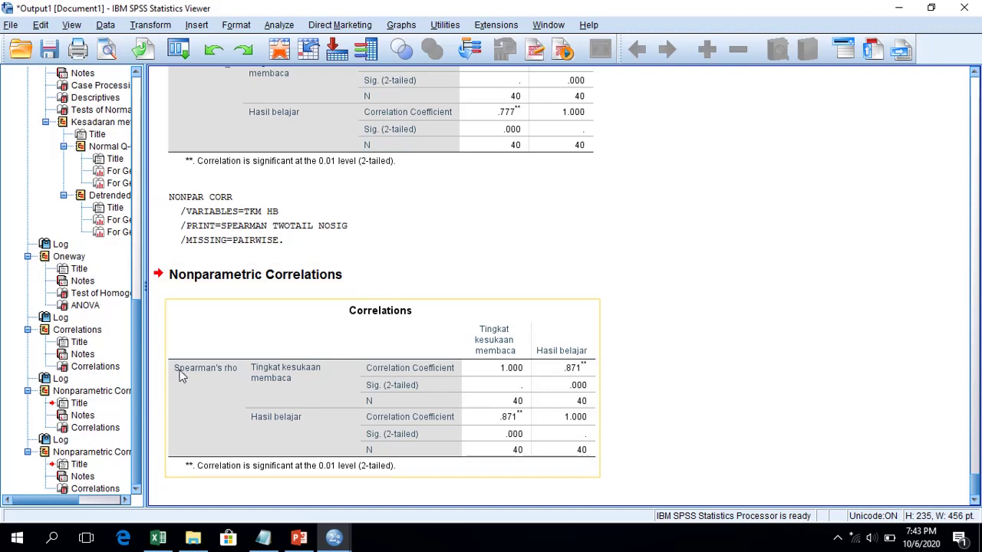